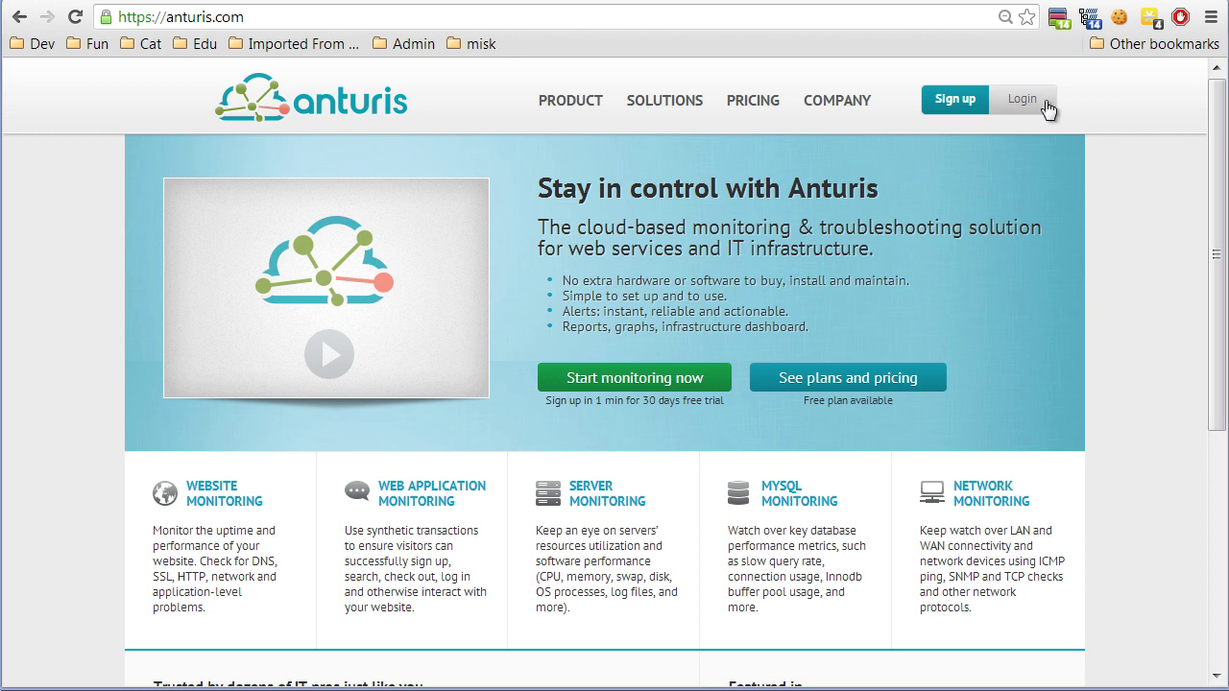
Register a new Anturis account with an account name, e-mail address and matching password.
click(952, 104)
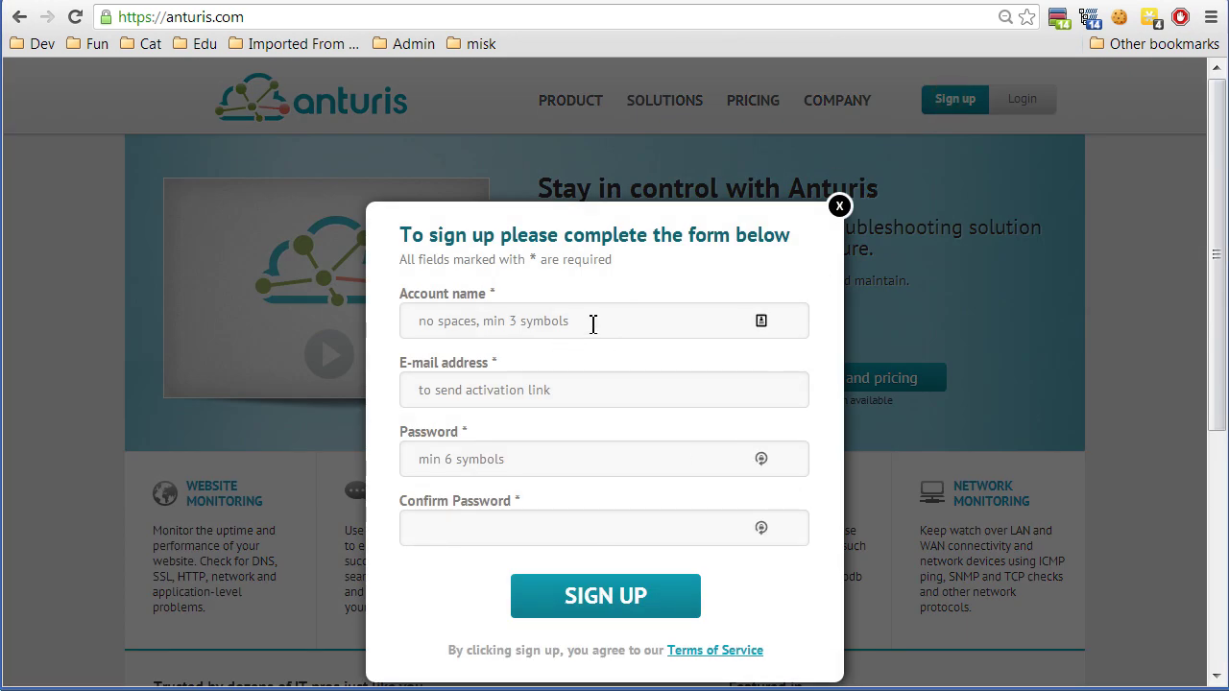
click(592, 324)
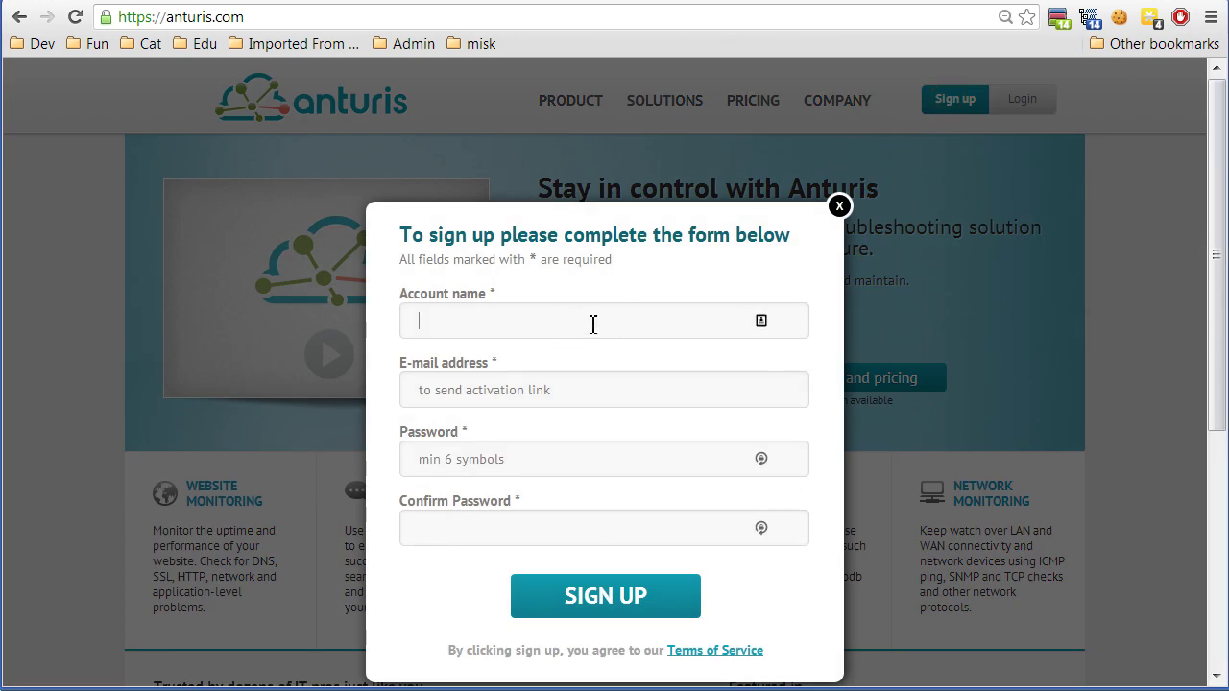
text(anturis_demo5)
key(Tab)
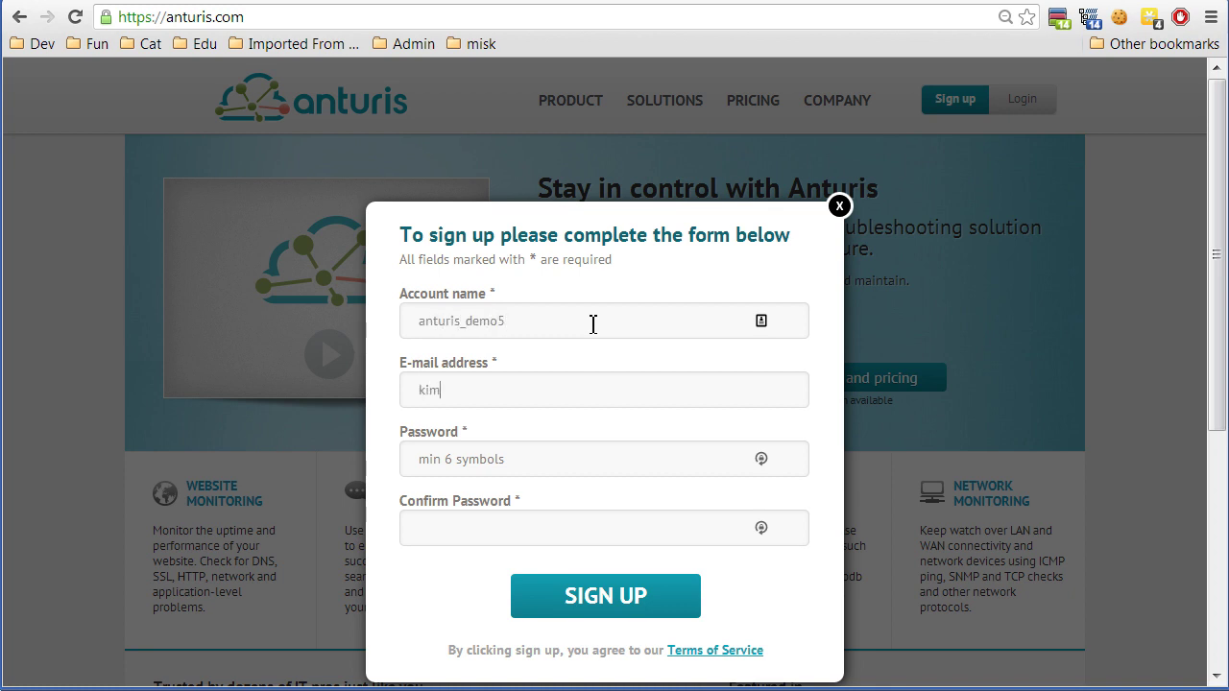
key(Tab)
text(******)
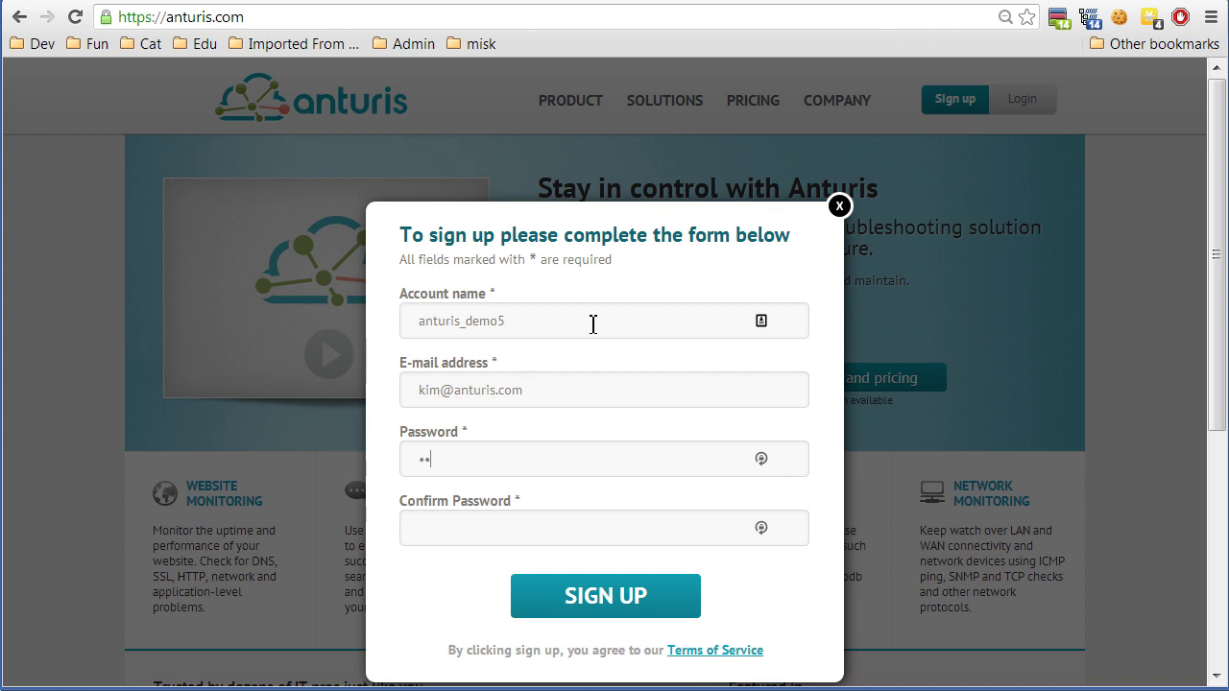
key(Tab)
text(******)
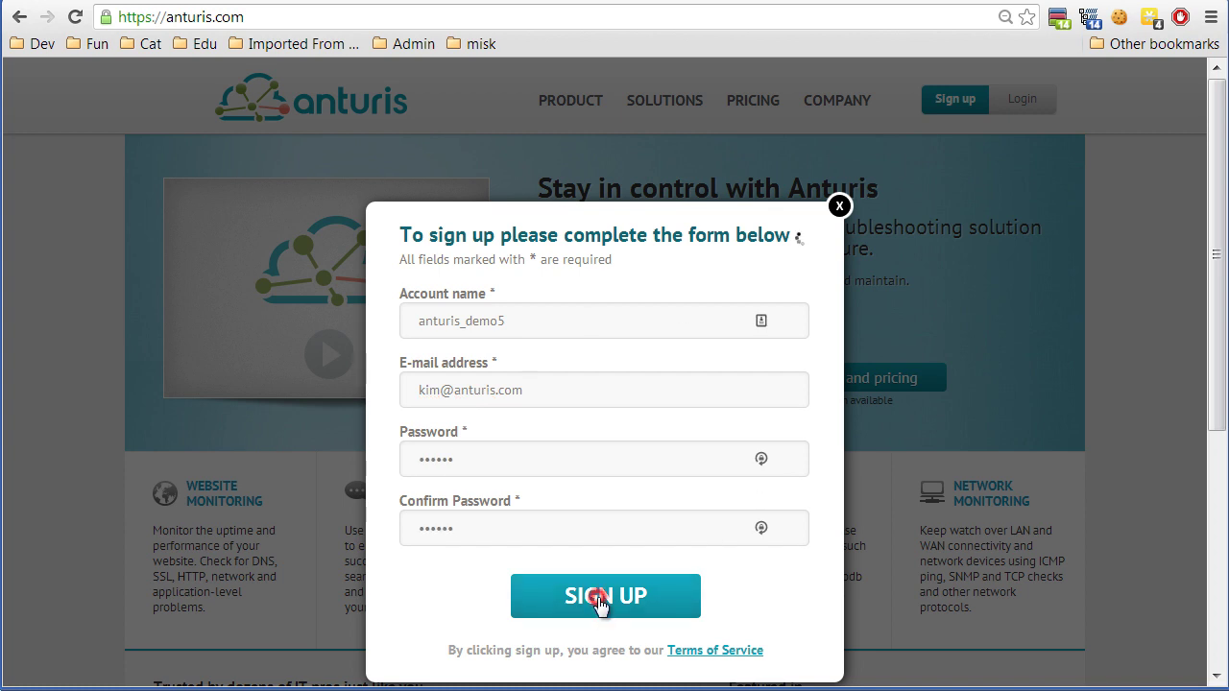
click(602, 597)
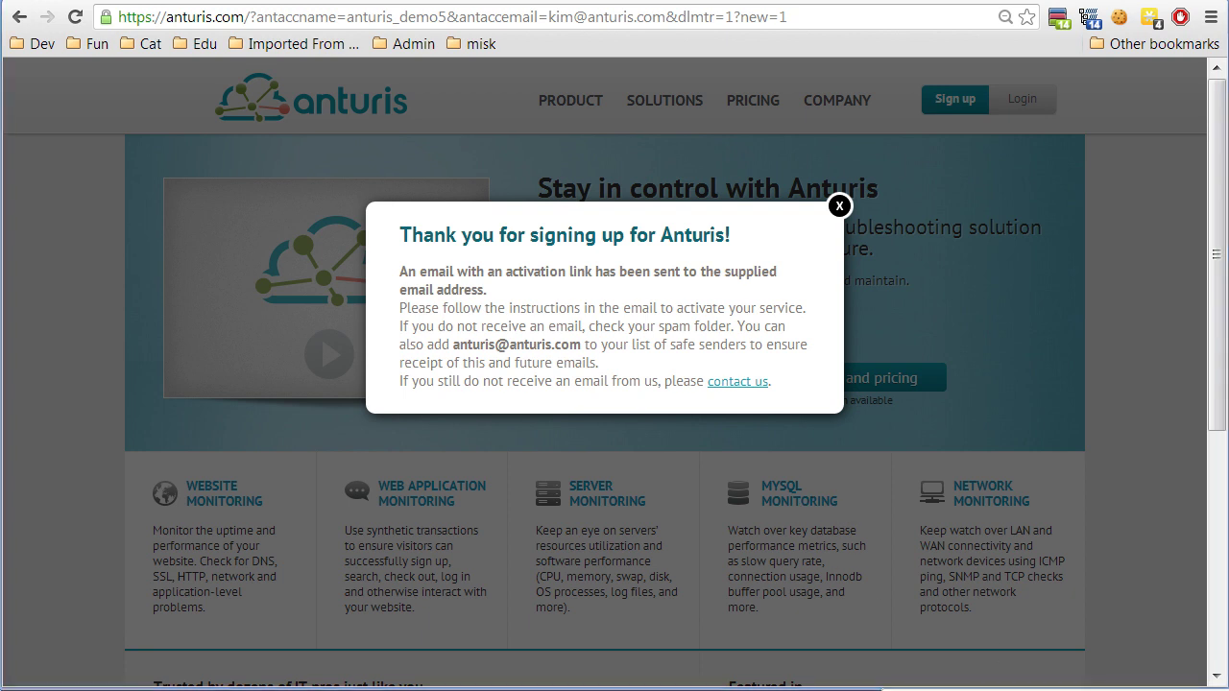
Copy the activation link from the verification email and load it in the browser.
key(alt+Tab)
click(494, 180)
scroll(830, 541, down, 3)
scroll(831, 540, up, 1)
drag(690, 552, 286, 519)
click(1094, 38)
click(782, 21)
key(ctrl+v)
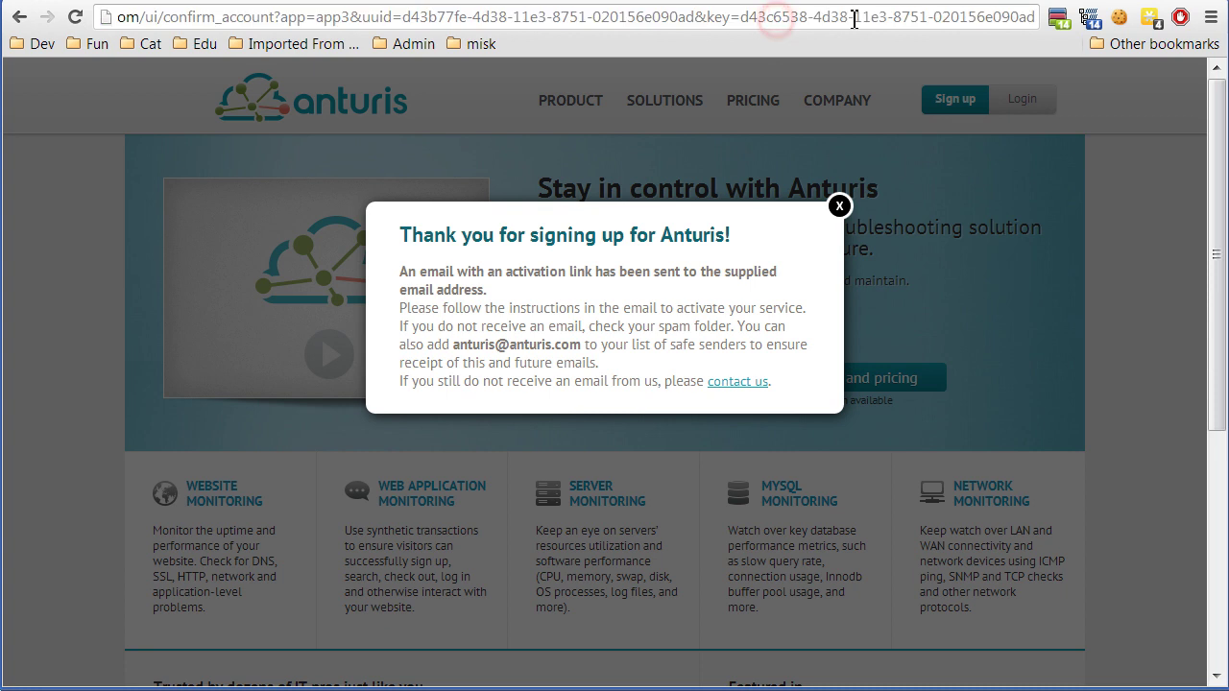
key(Return)
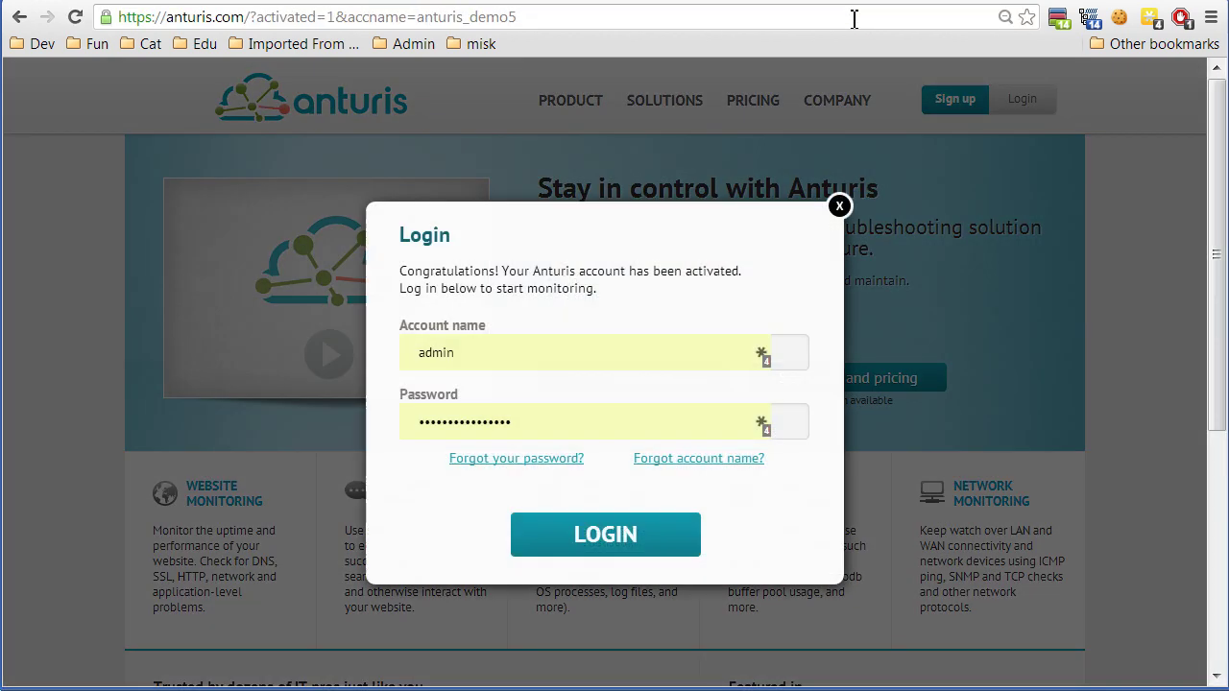
Log in with the new account name and password.
click(559, 337)
double_click(562, 338)
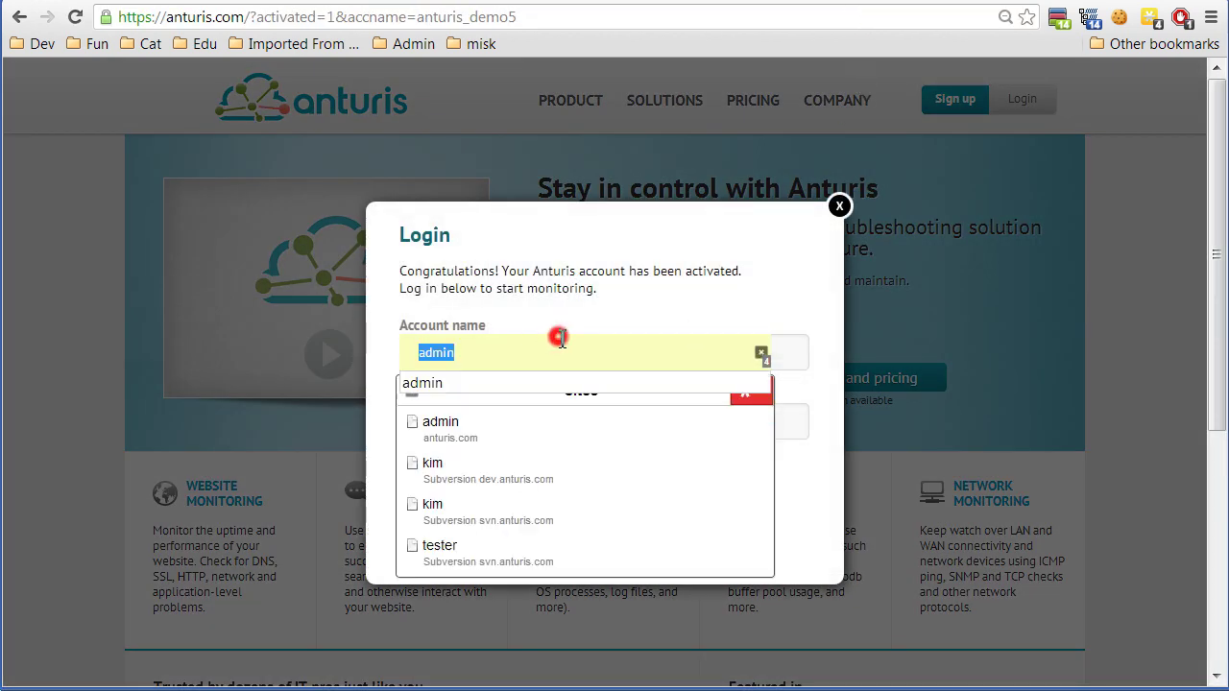
text(anturis_demo5)
key(Tab)
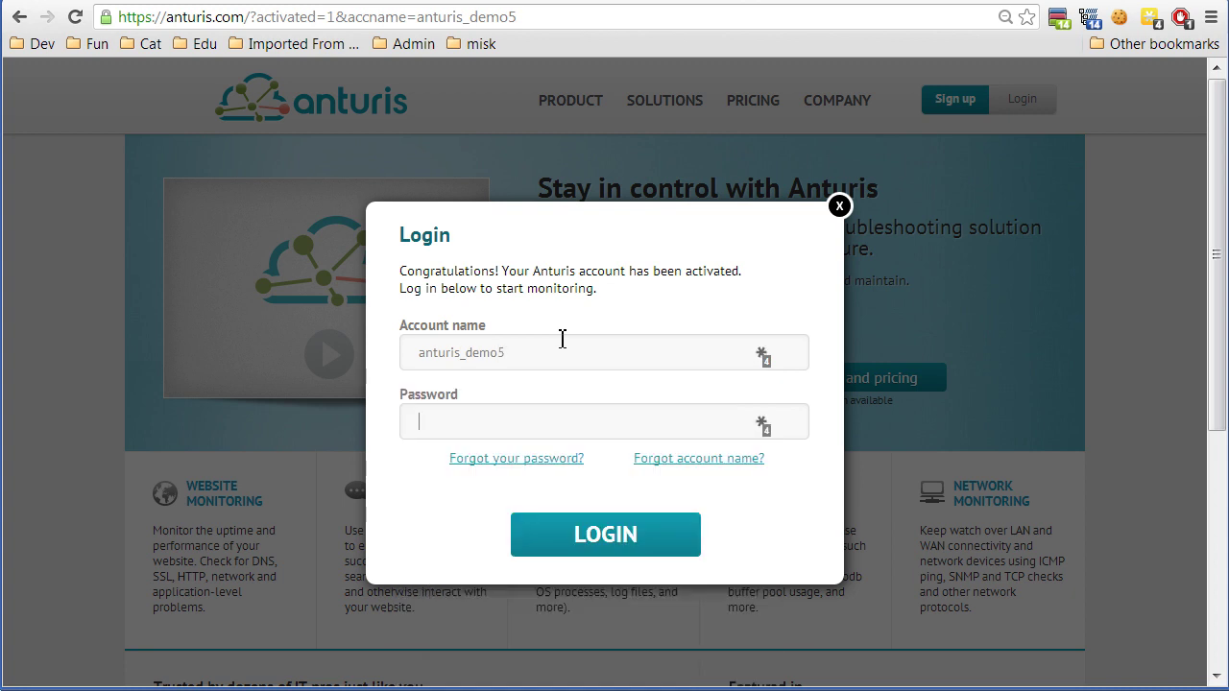
text(123456)
click(615, 534)
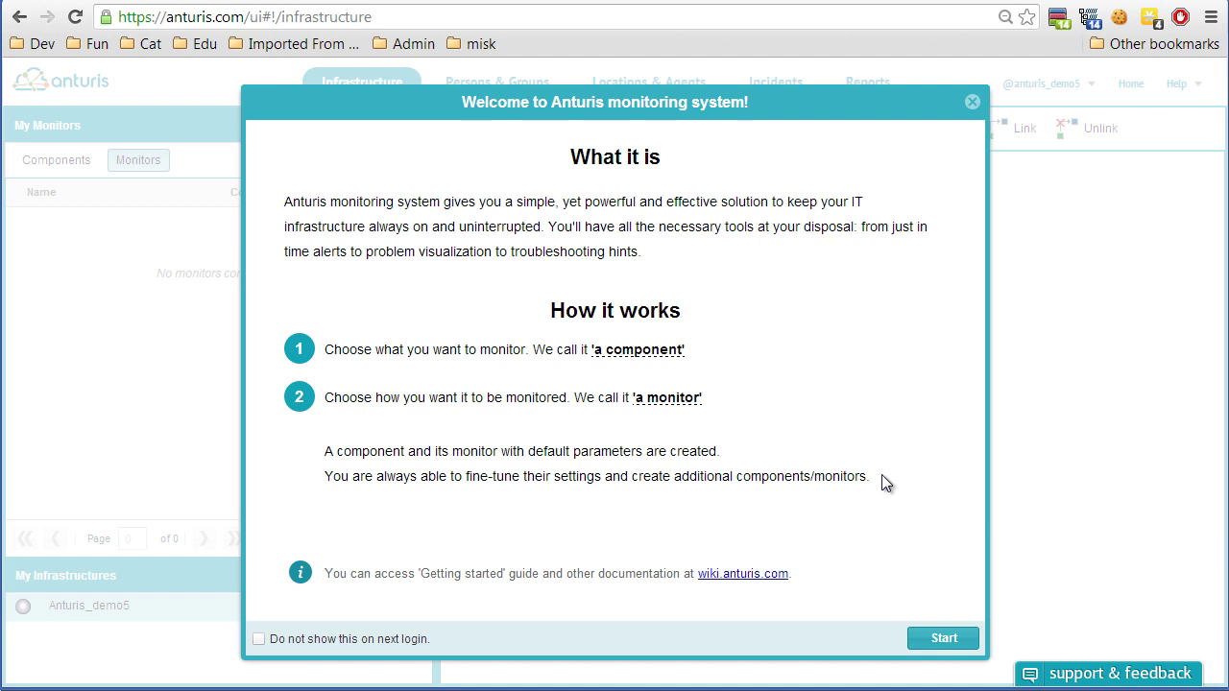
Create a Website component for dev.anturis.com with HTTP(s) and Ping monitors.
click(946, 638)
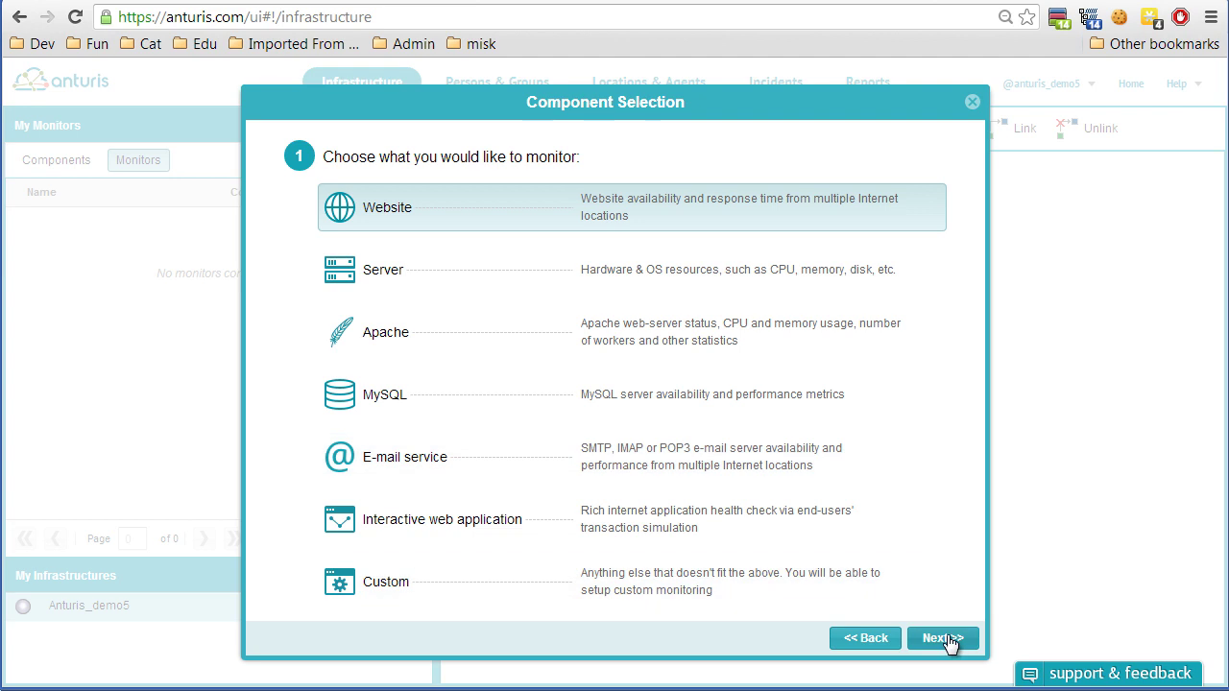
click(943, 638)
click(335, 246)
click(526, 280)
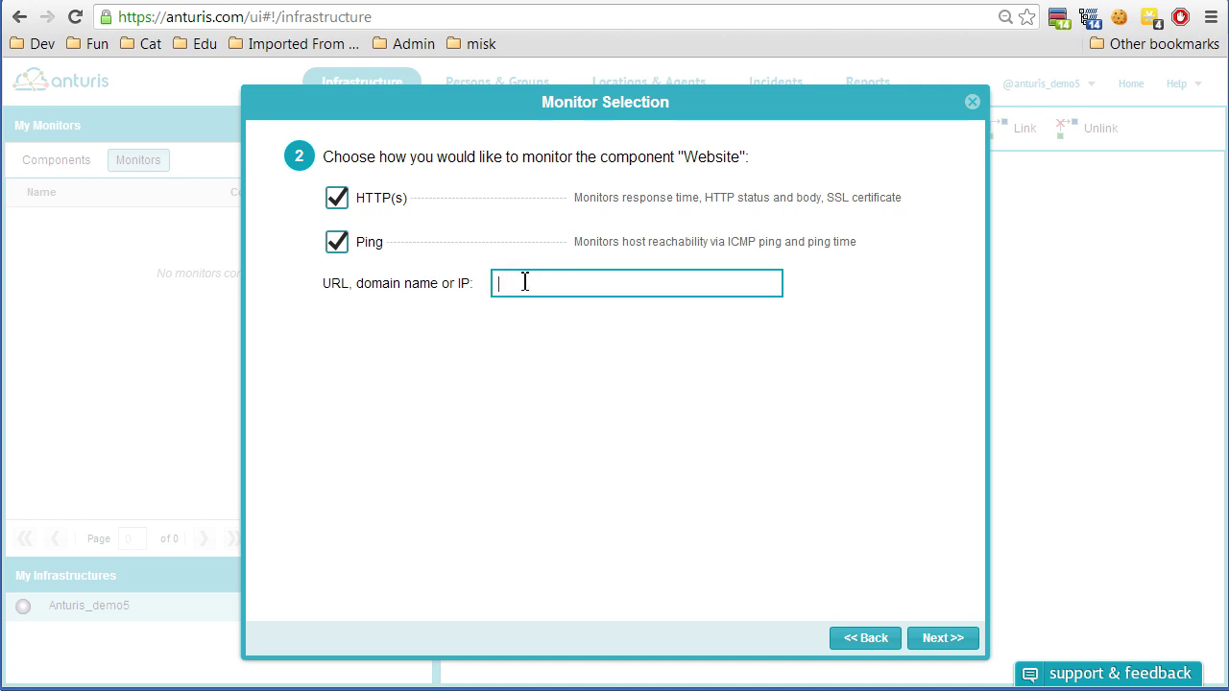
text(dev.anturis.com)
click(956, 639)
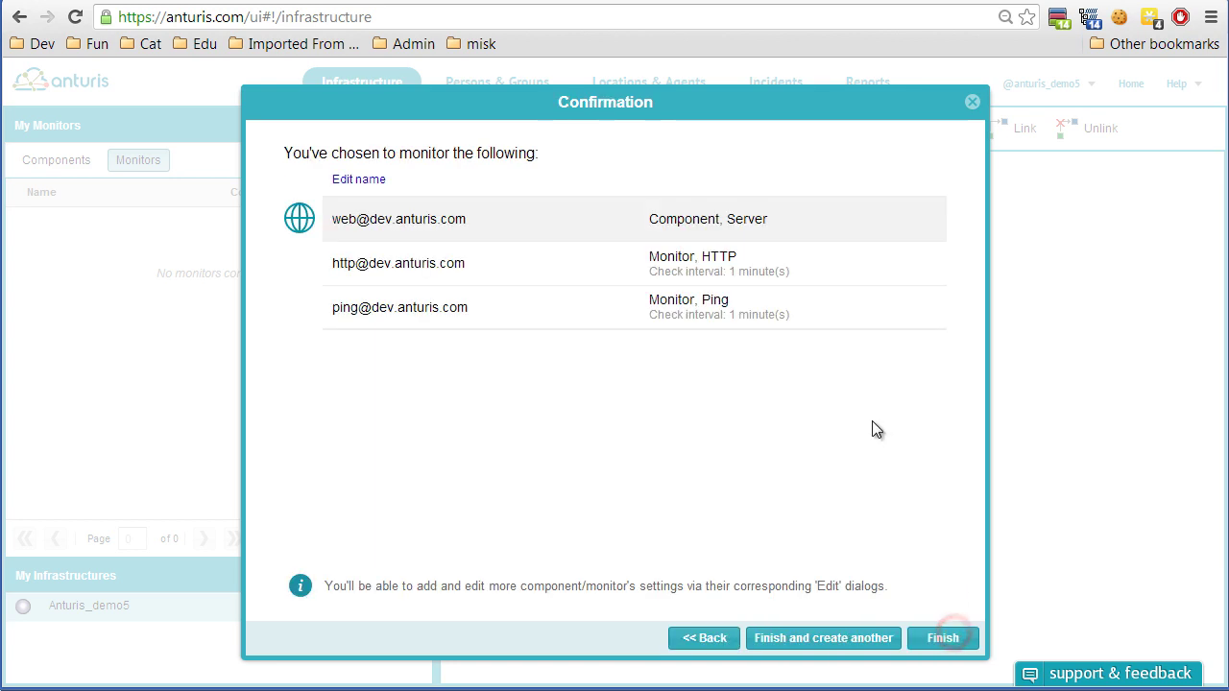
click(935, 636)
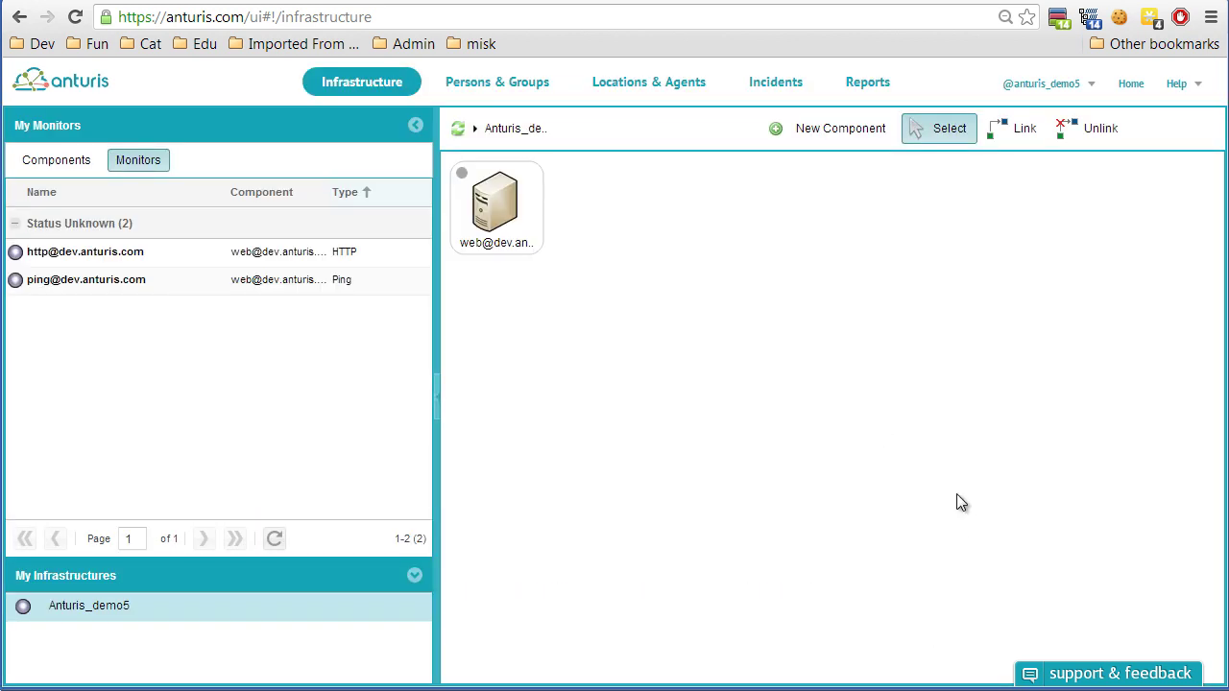
click(512, 218)
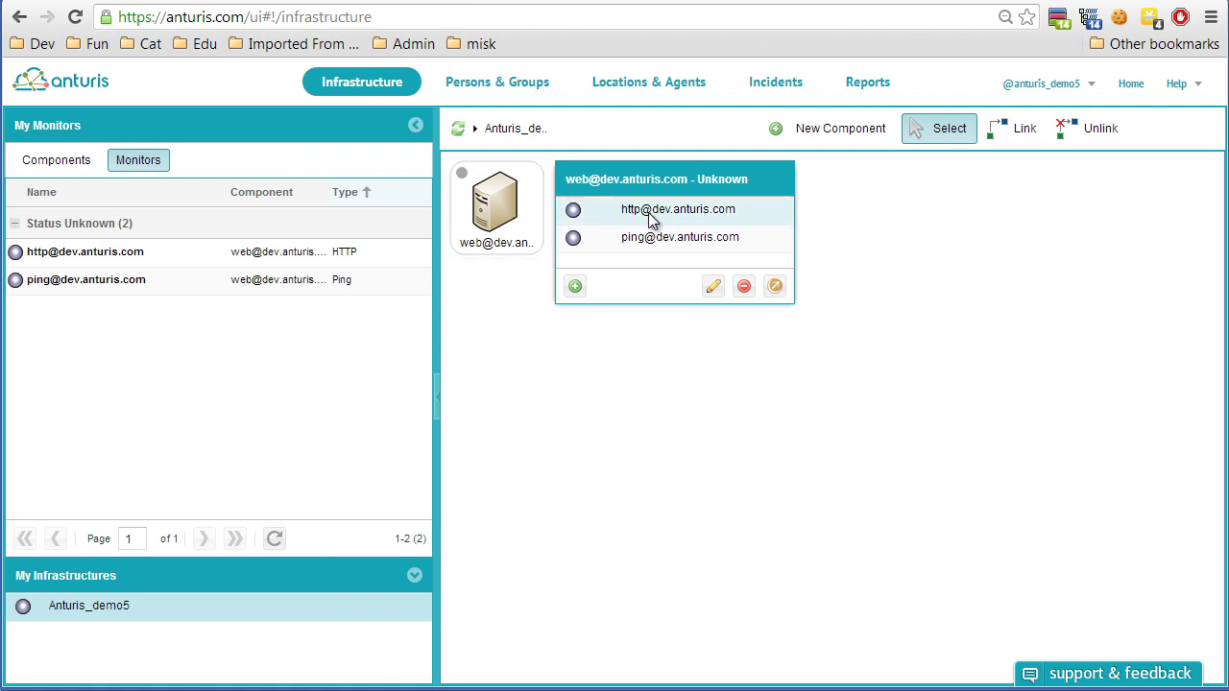
click(649, 216)
click(534, 218)
click(669, 215)
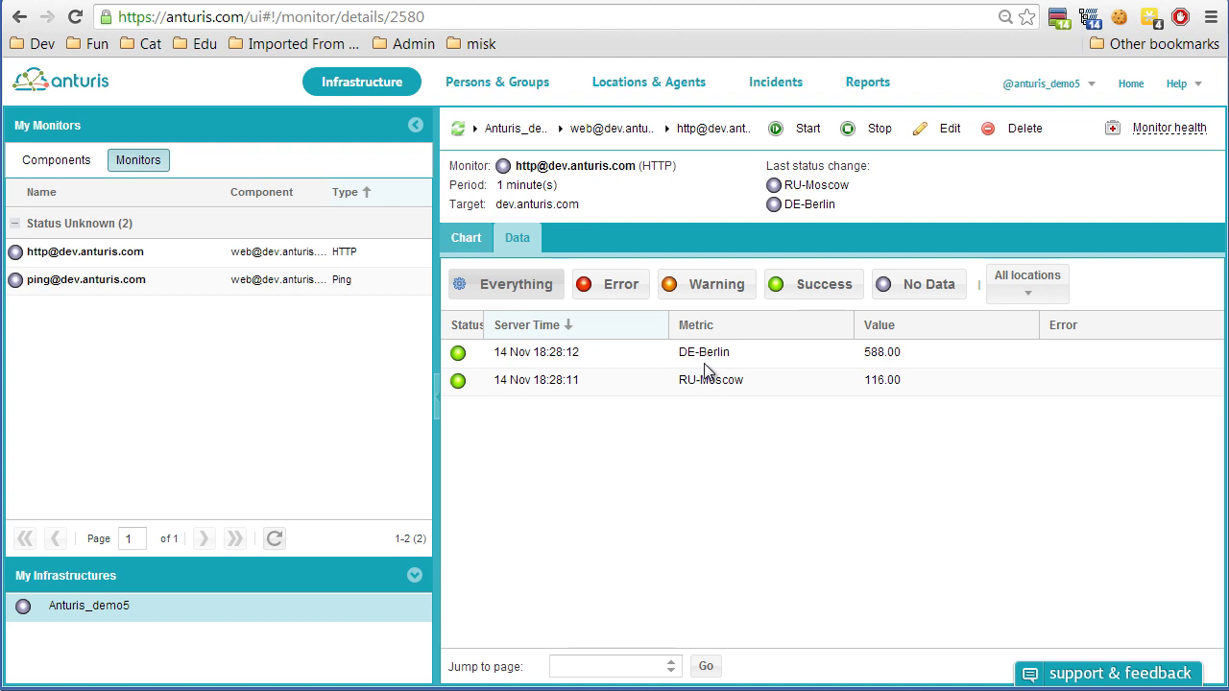
click(649, 85)
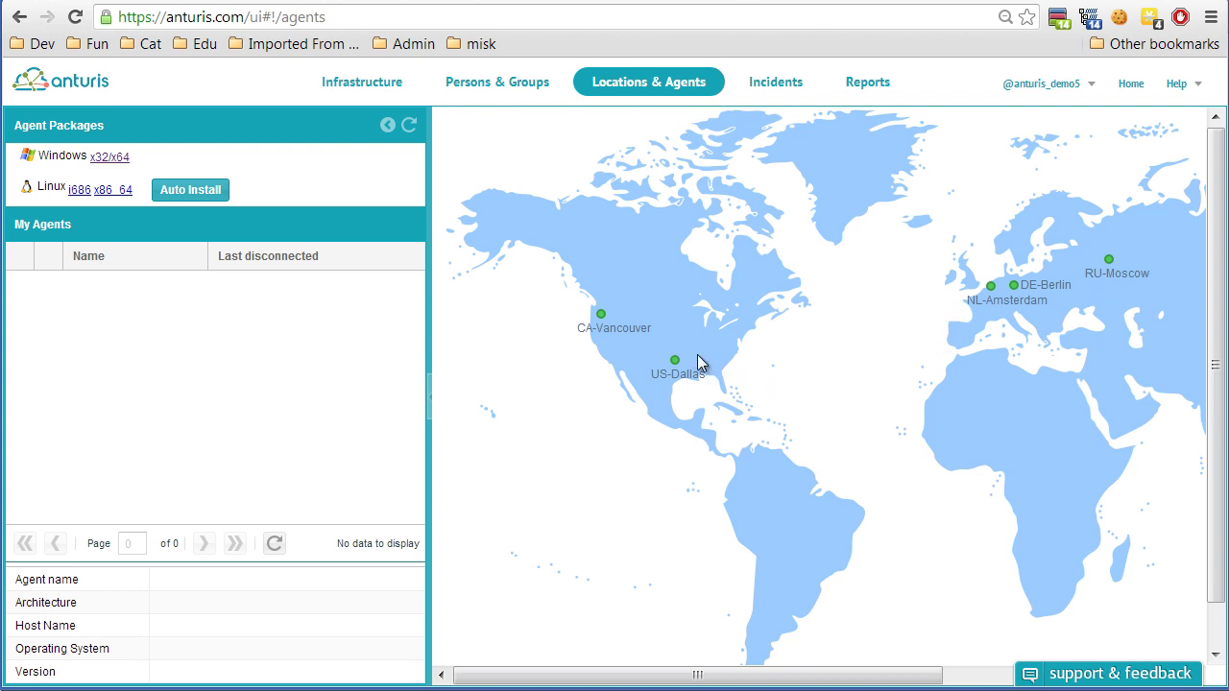
click(388, 83)
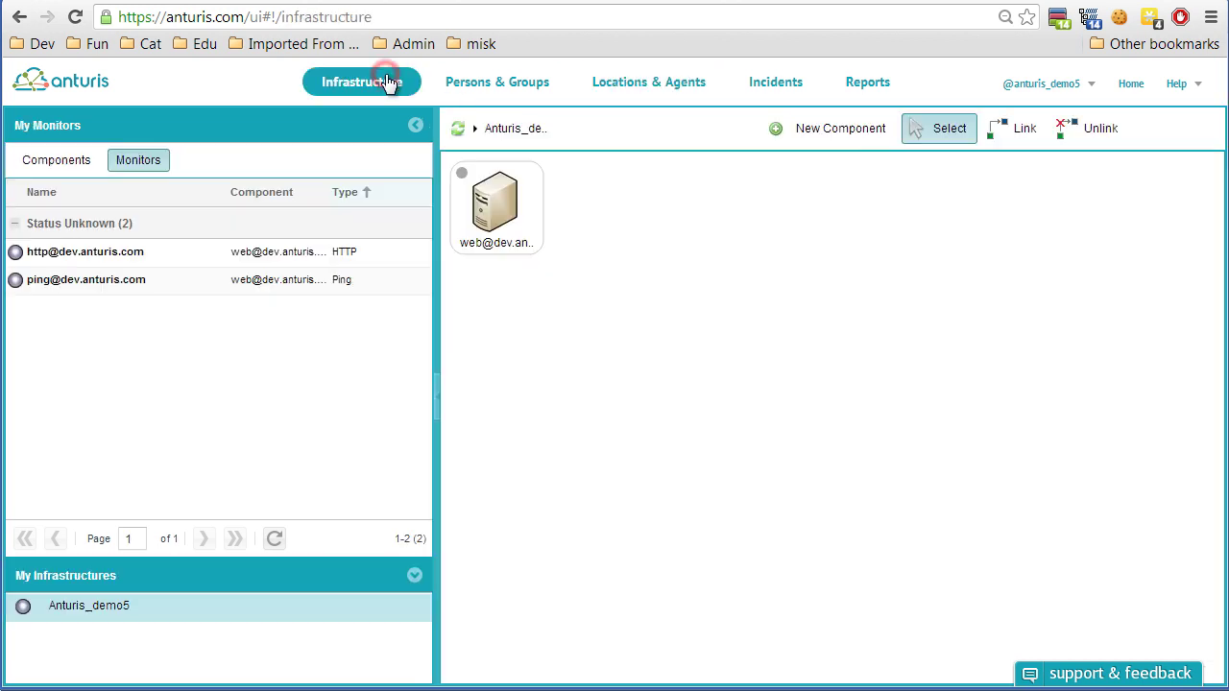
click(487, 230)
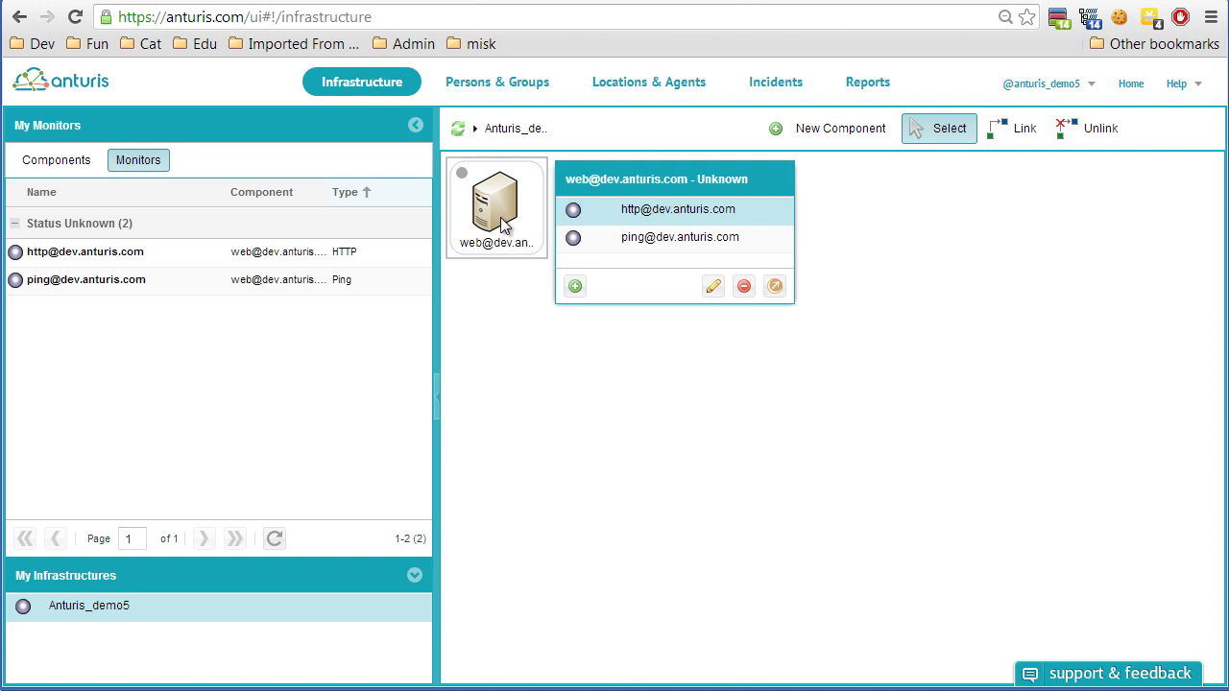
click(657, 238)
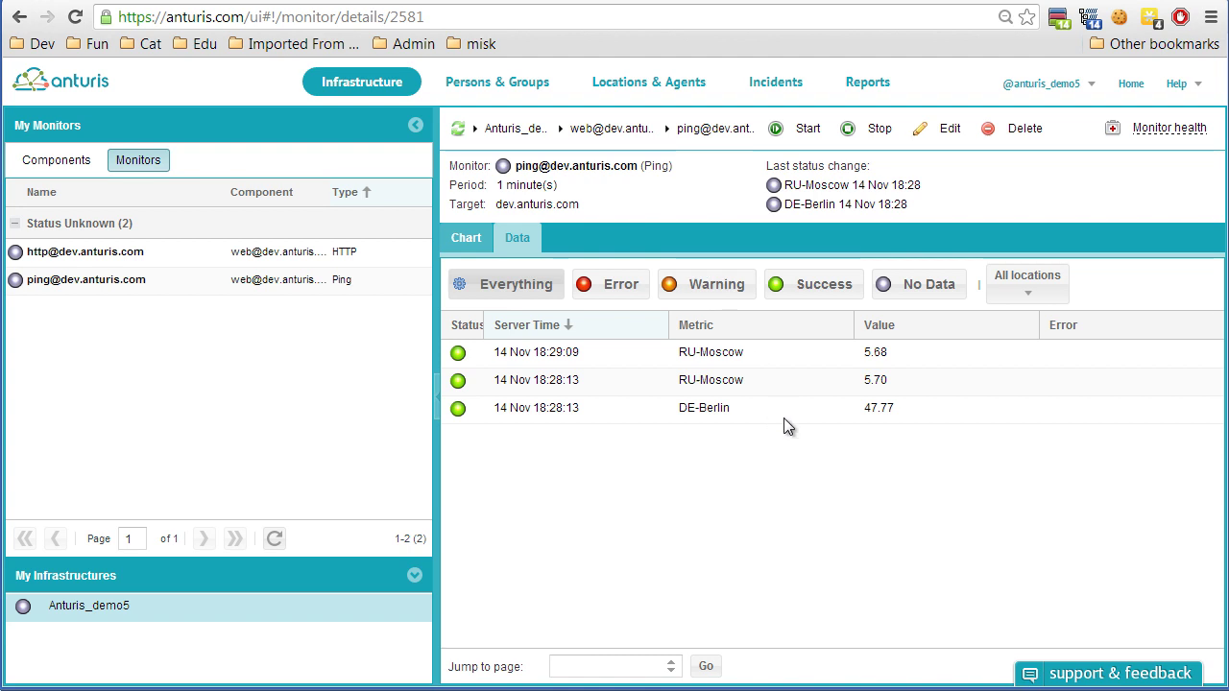
click(467, 240)
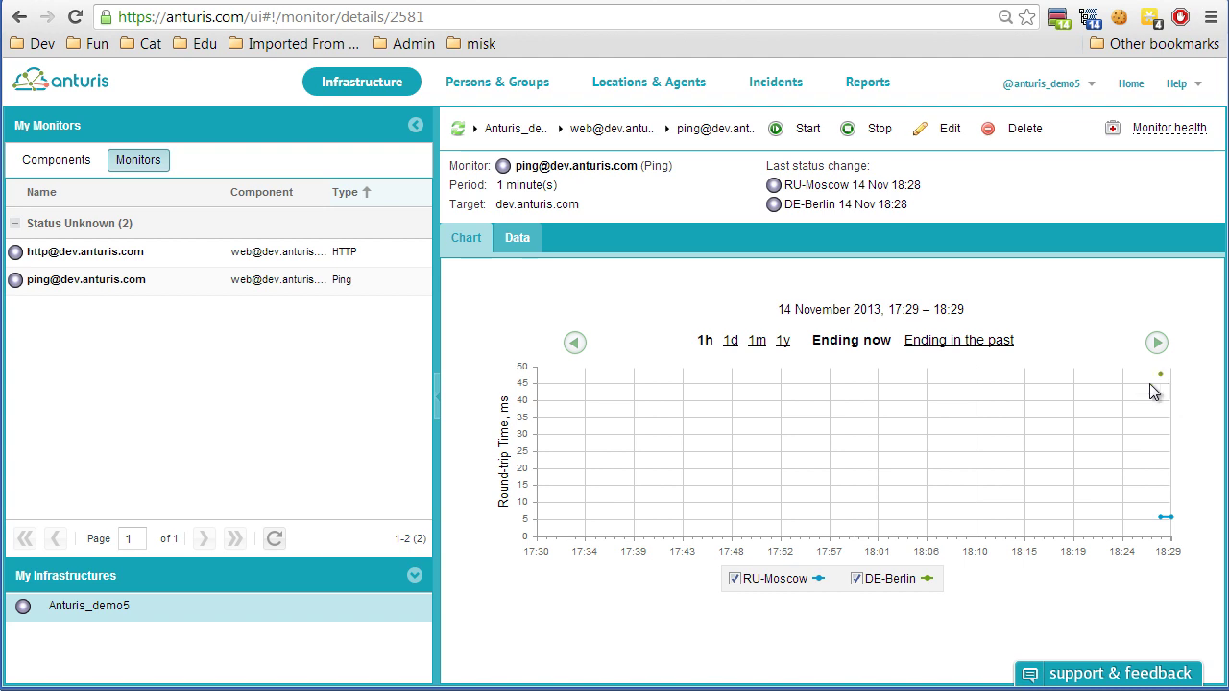
click(574, 134)
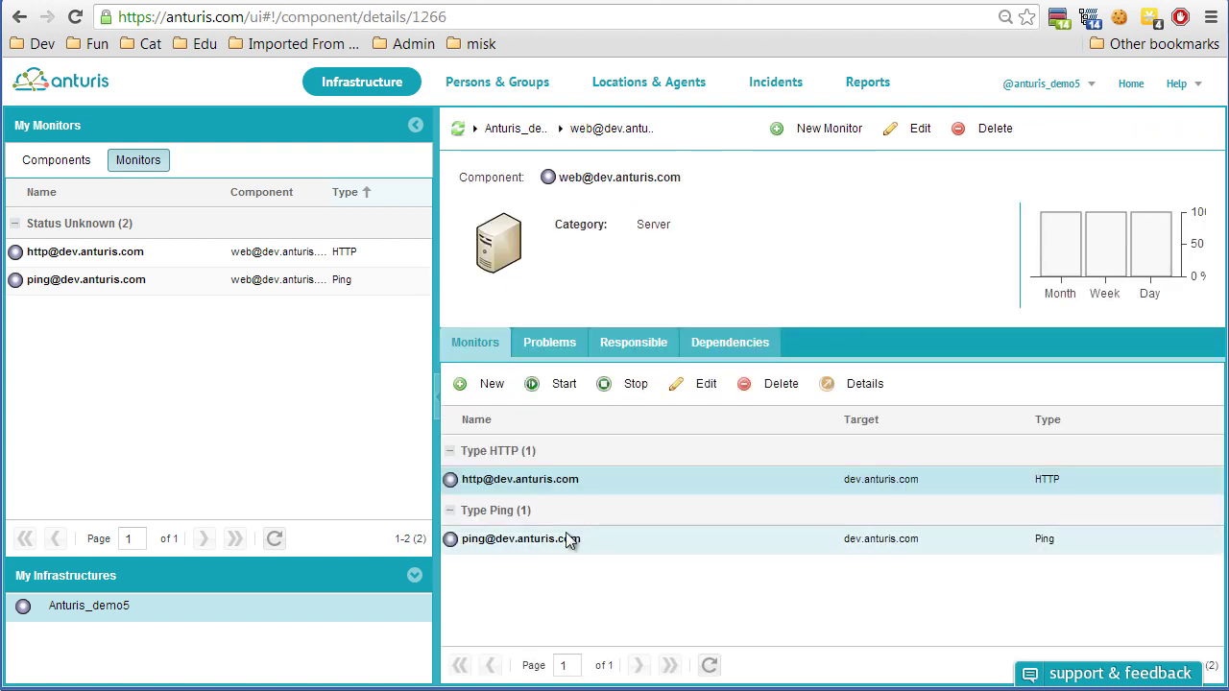
click(565, 479)
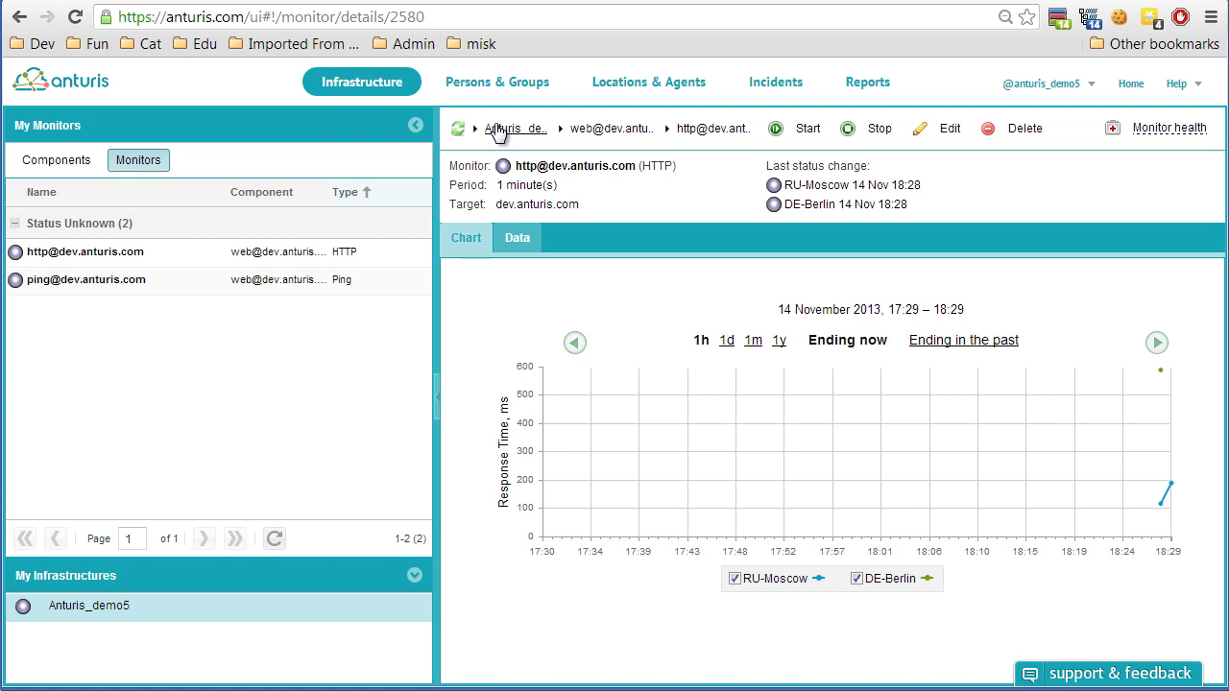
click(500, 130)
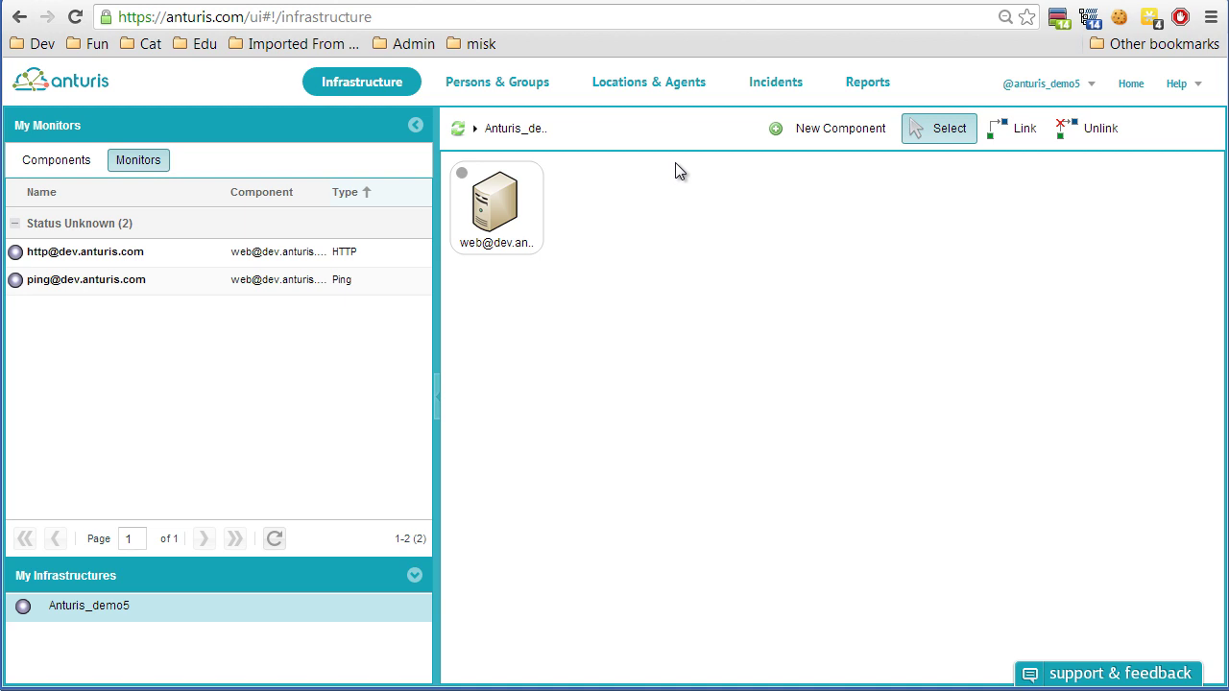
click(501, 209)
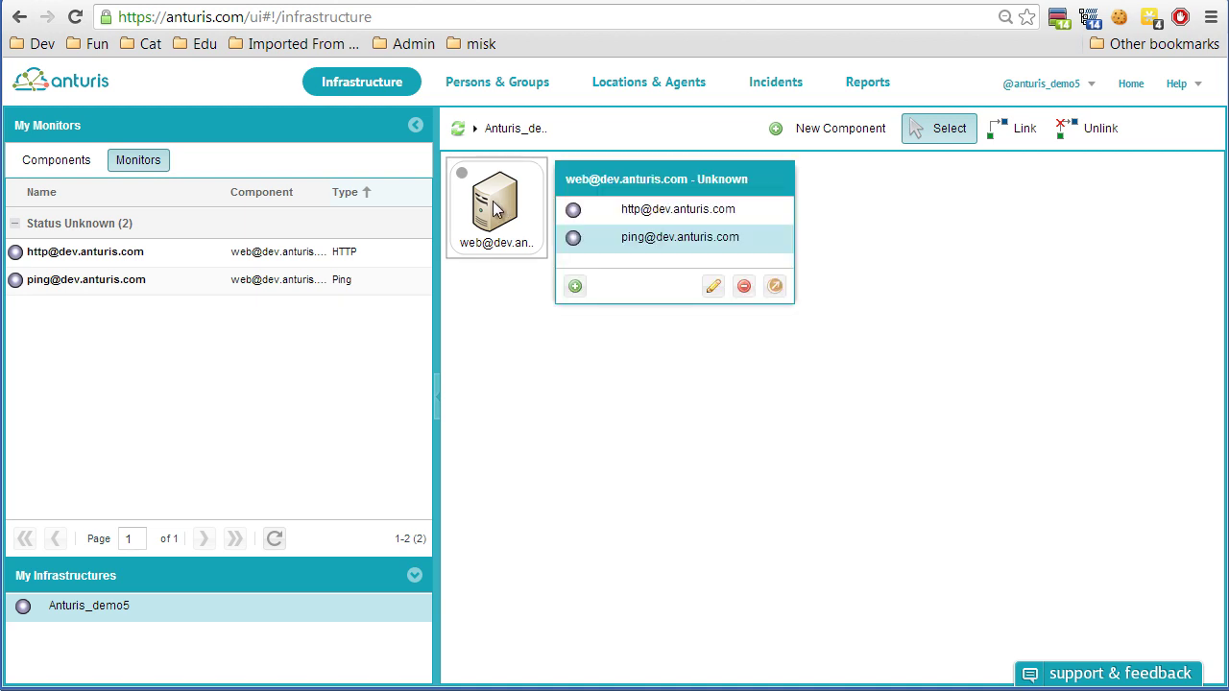
click(459, 128)
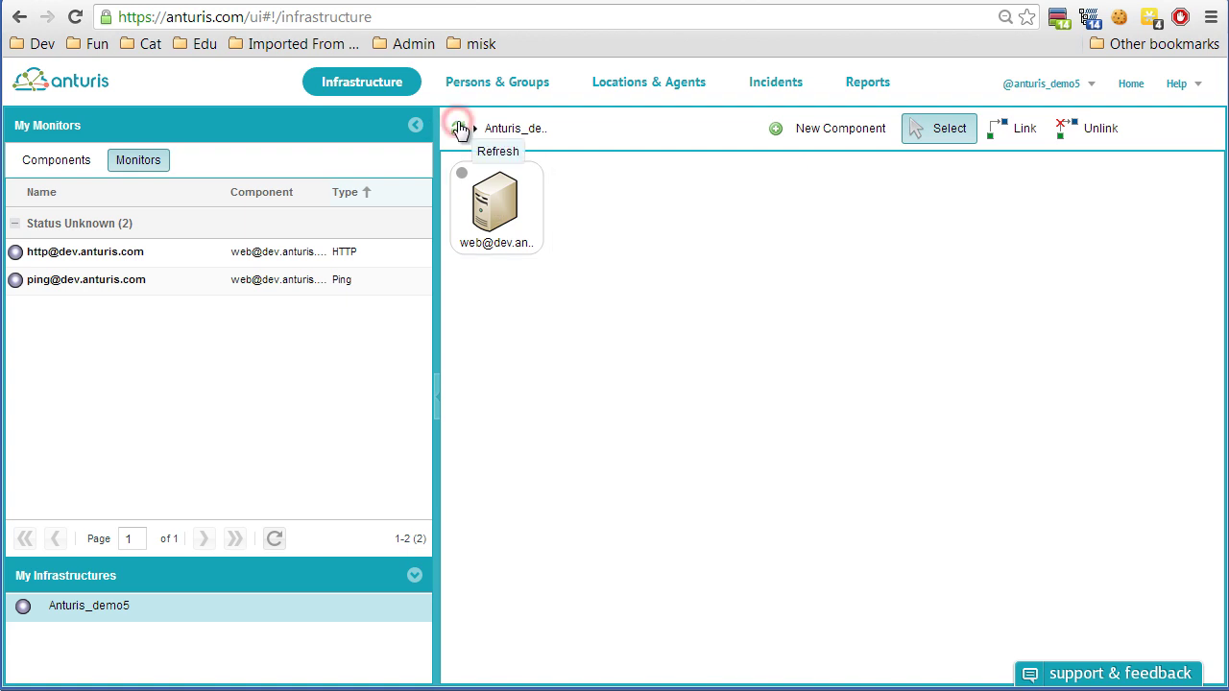
click(669, 237)
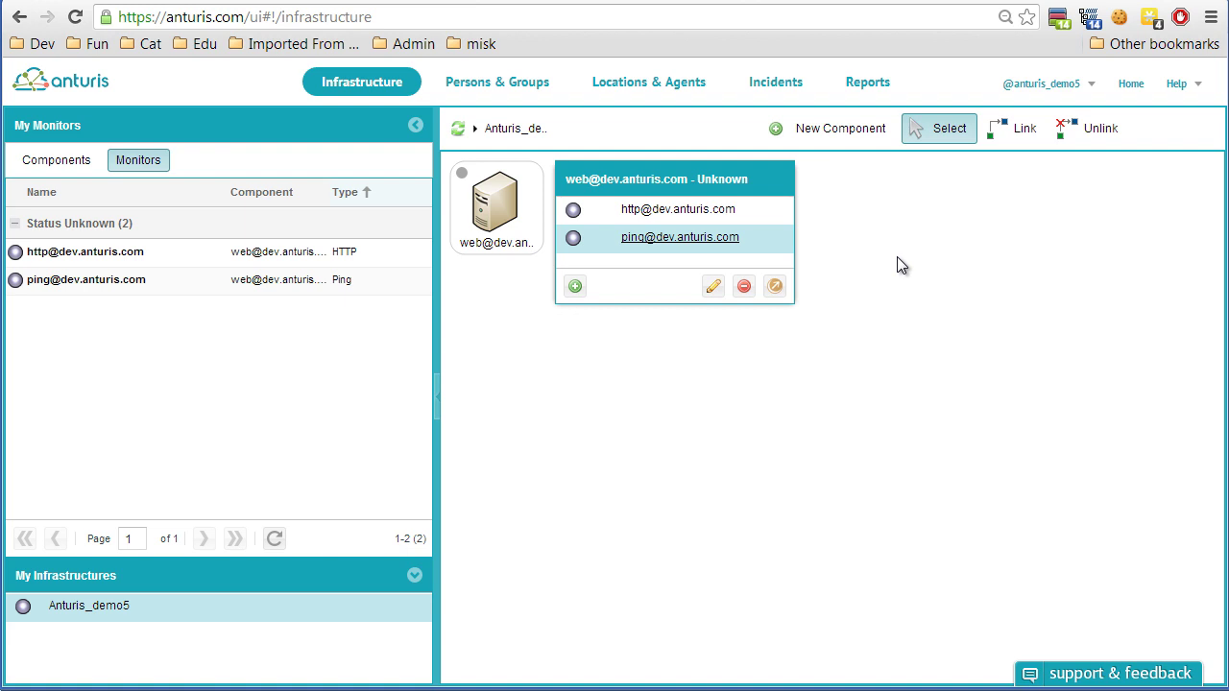
Copy the Linux curl agent install command from the Agent Auto-Installer in Locations & Agents.
click(626, 83)
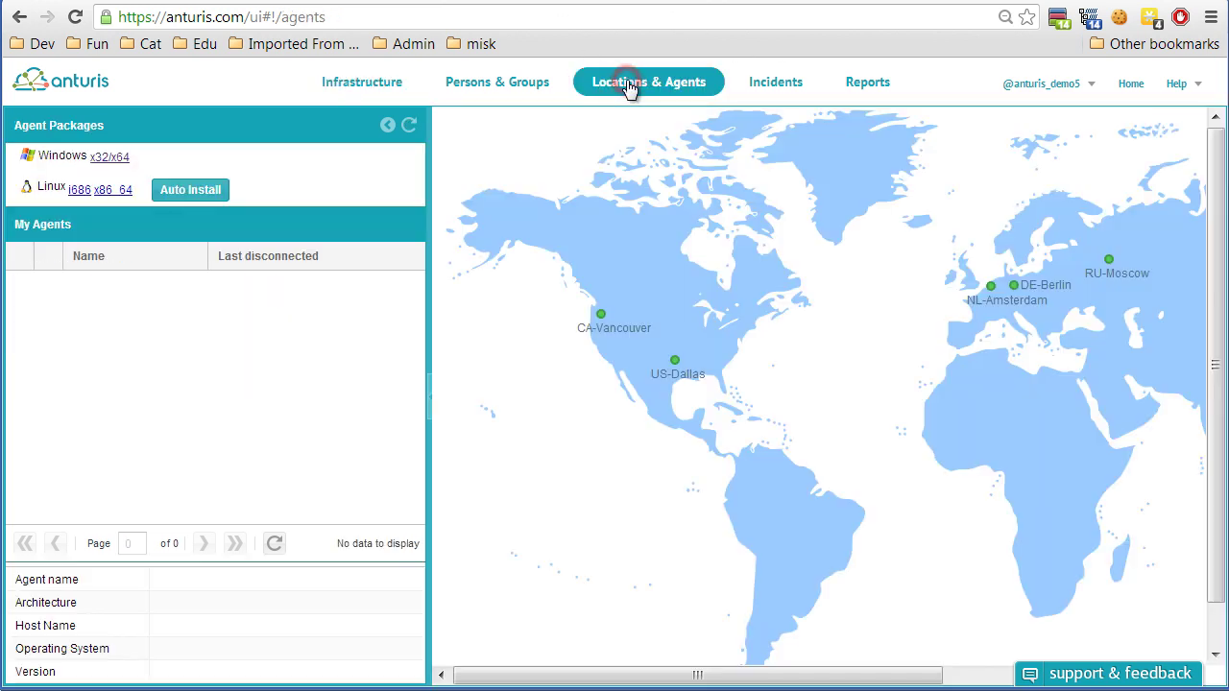
click(192, 190)
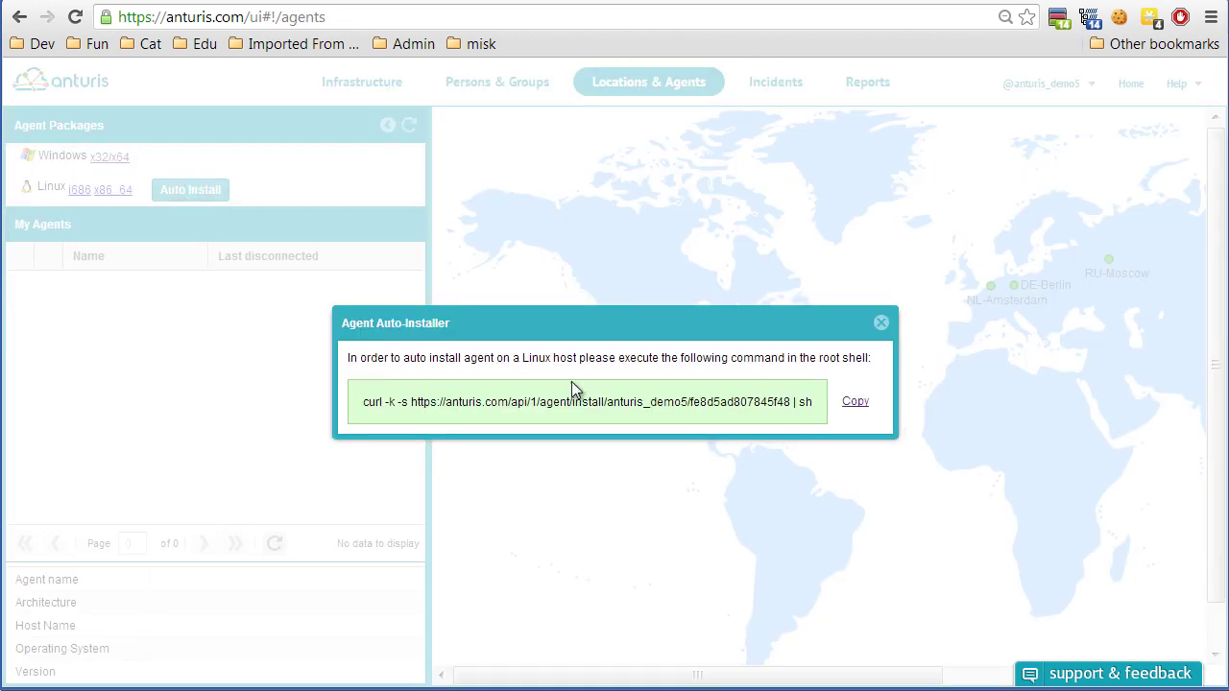
drag(362, 402, 815, 401)
key(ctrl+c)
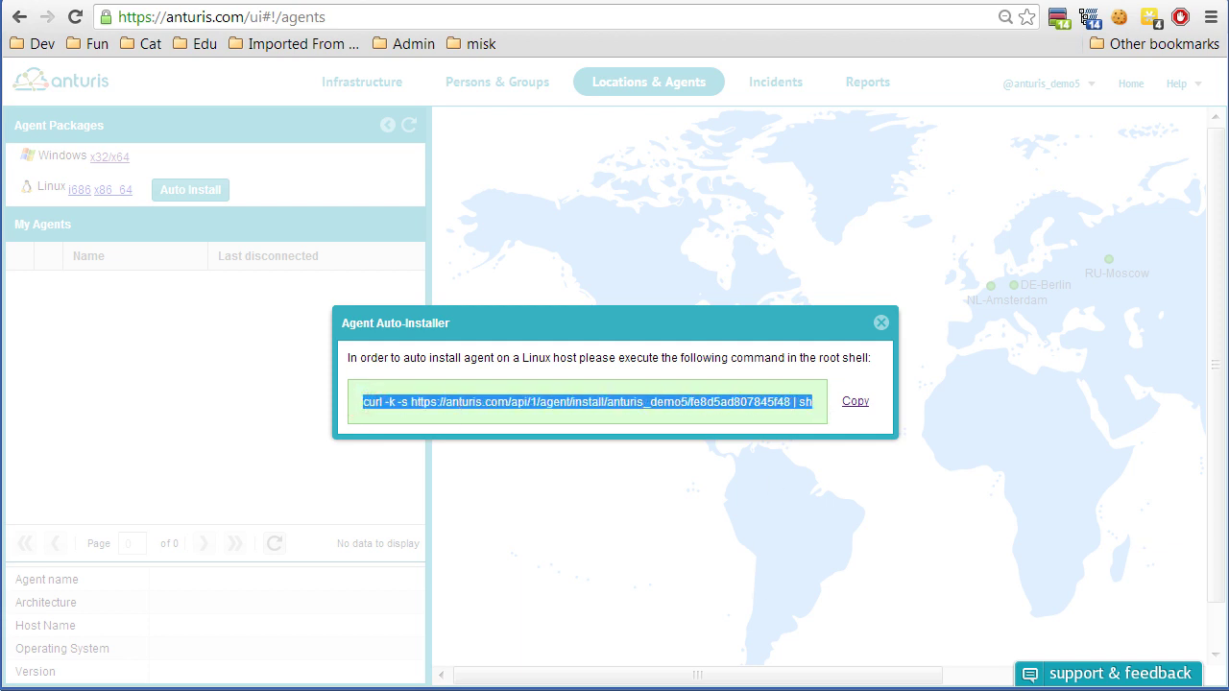
key(alt+Tab)
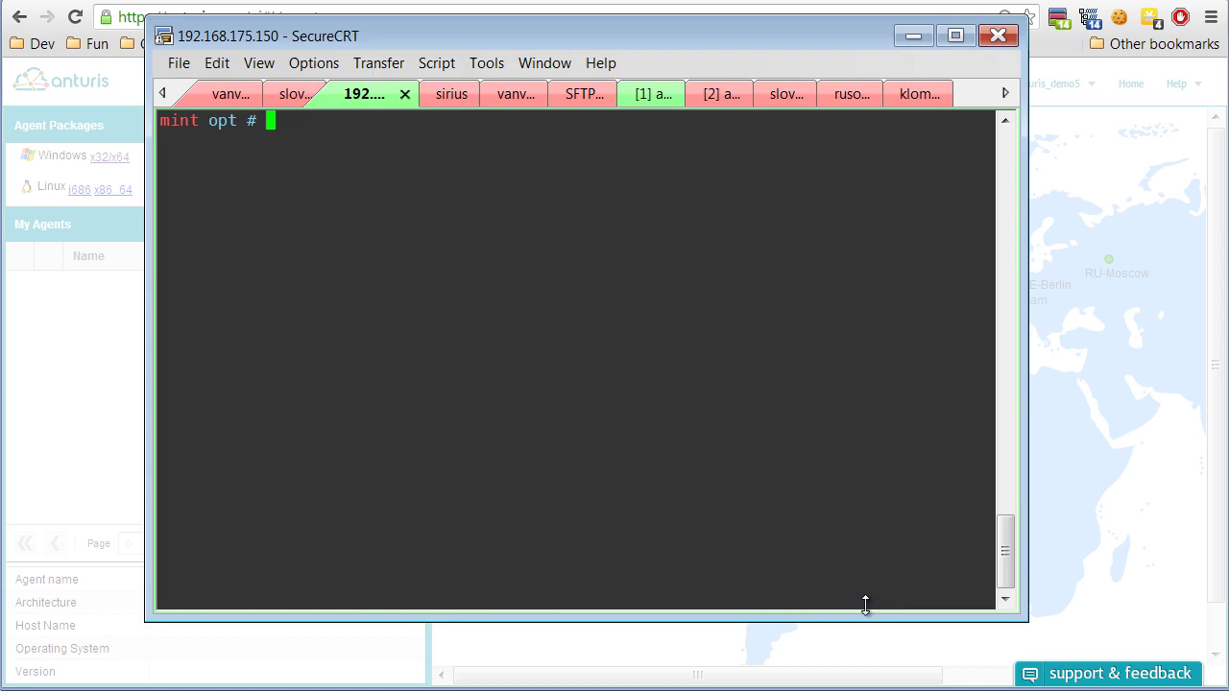
Paste and run the curl agent install command in the SecureCRT root shell.
key(shift+Insert)
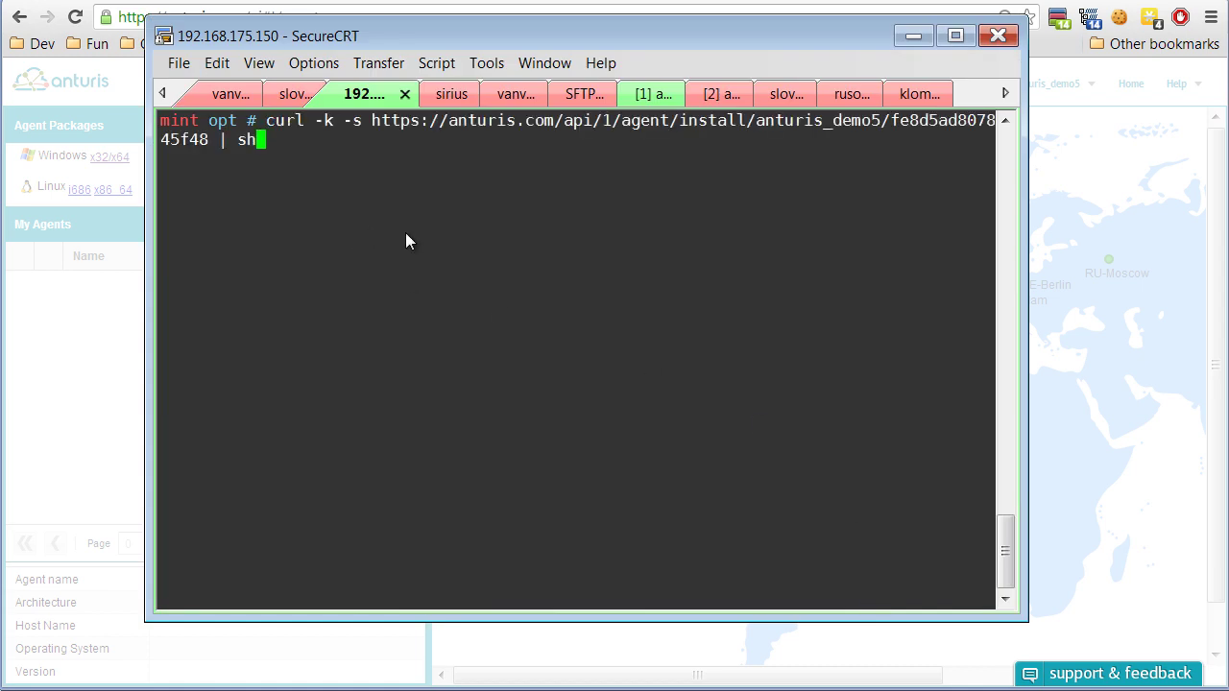
key(Return)
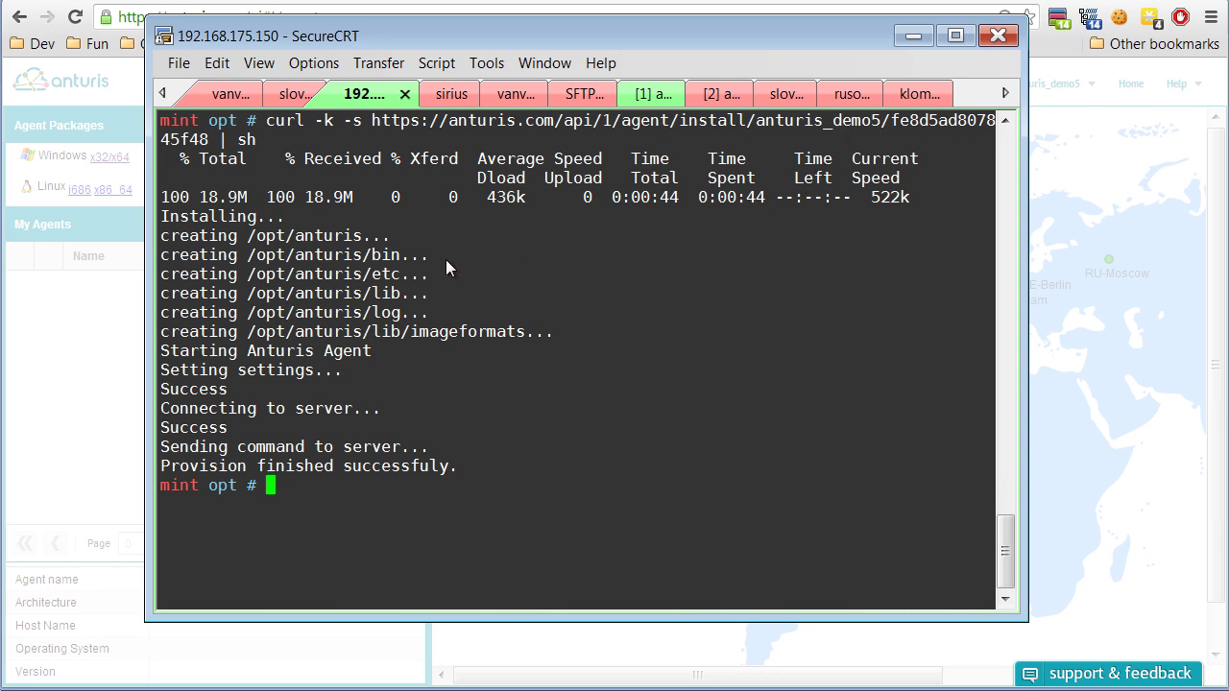
Close the Auto-Installer, confirm the mint agent is Online, and return to Infrastructure.
click(909, 36)
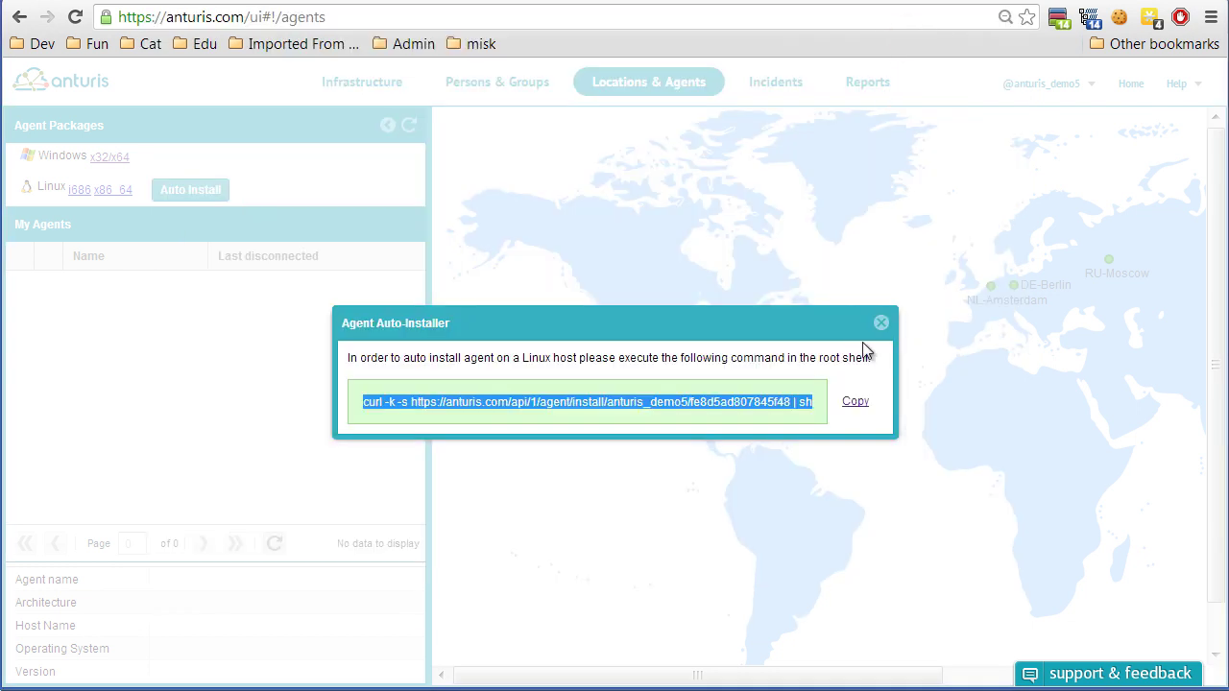
click(880, 324)
click(409, 126)
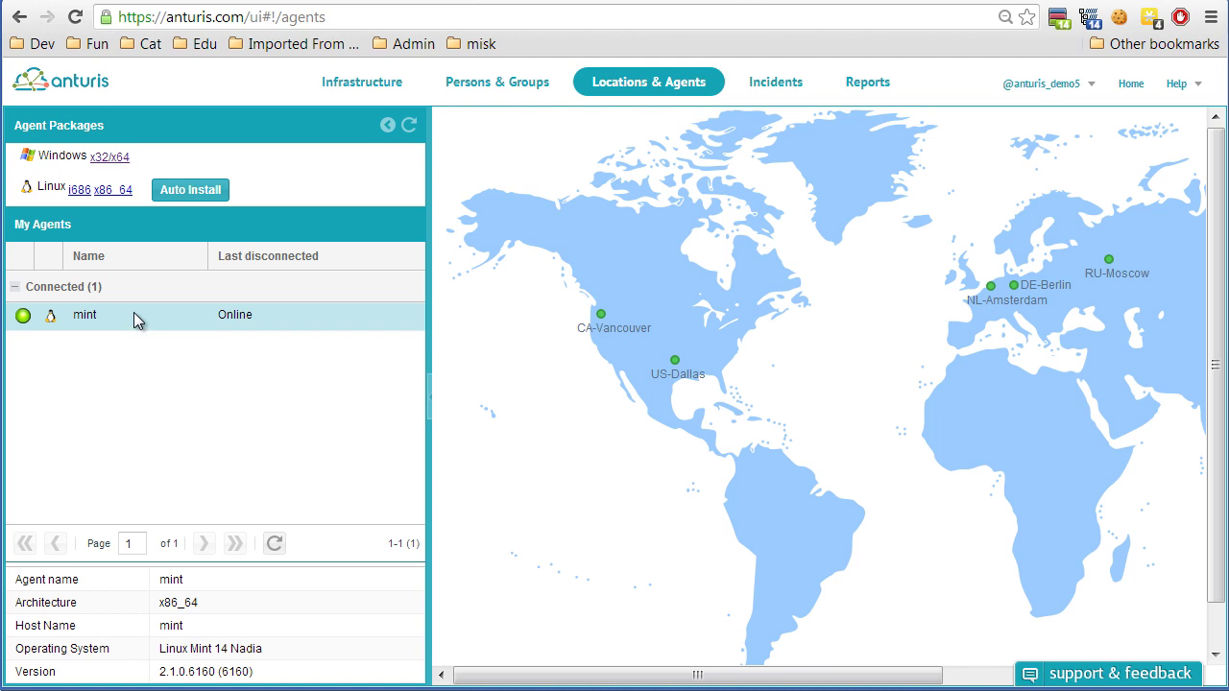
click(363, 84)
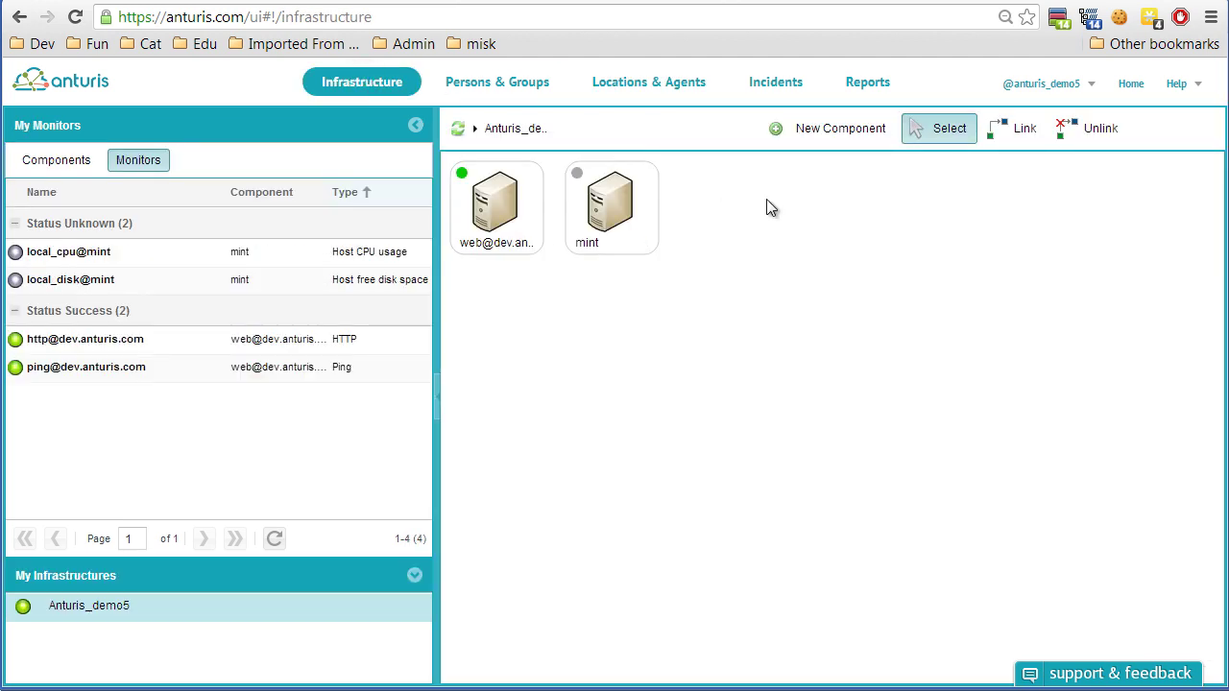
Preview the mint and web server monitors, then open the mint component's details page.
click(582, 216)
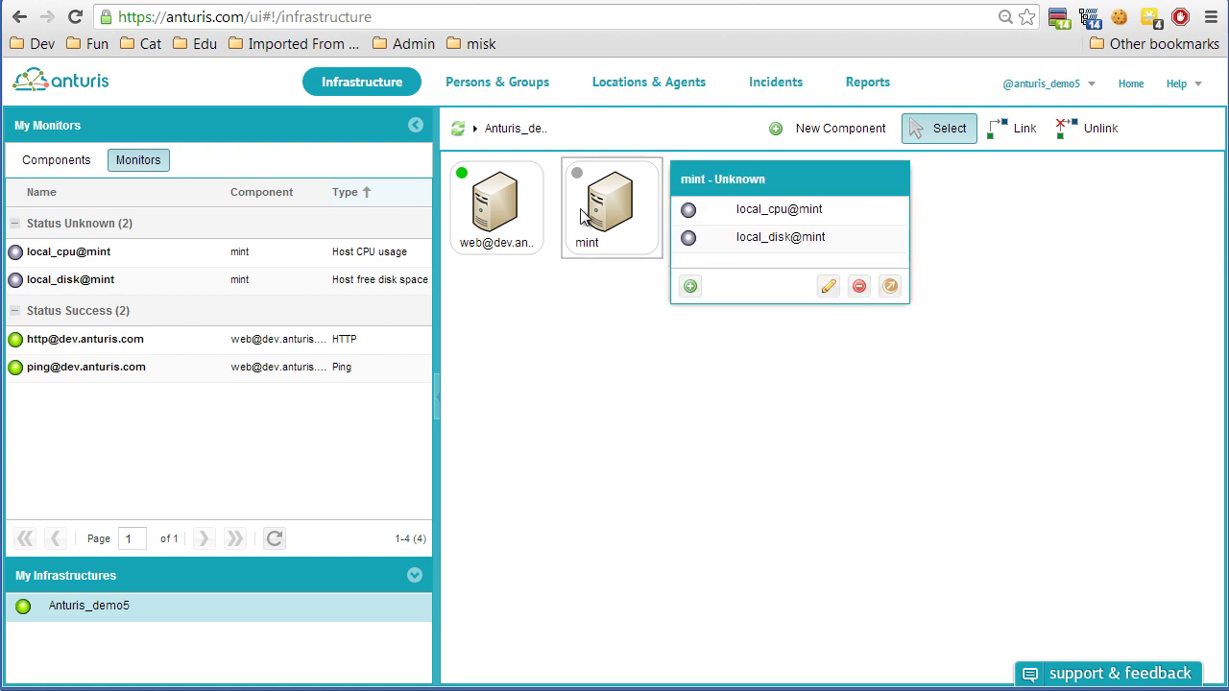
click(762, 240)
click(489, 208)
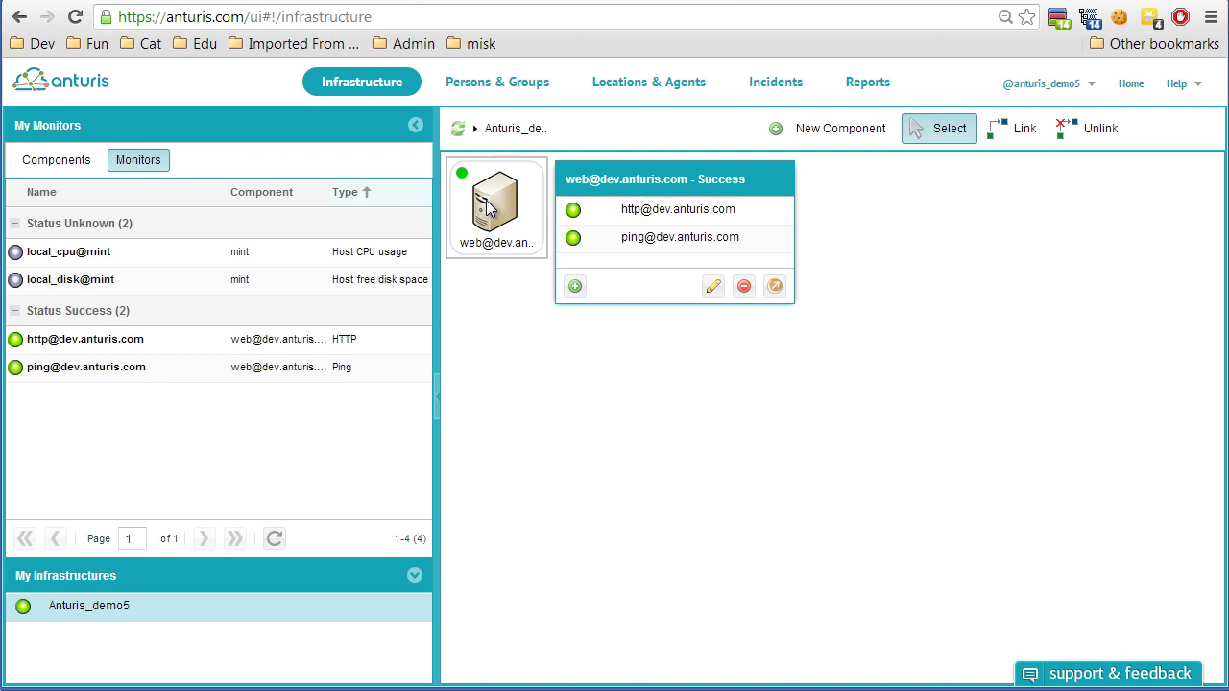
click(533, 336)
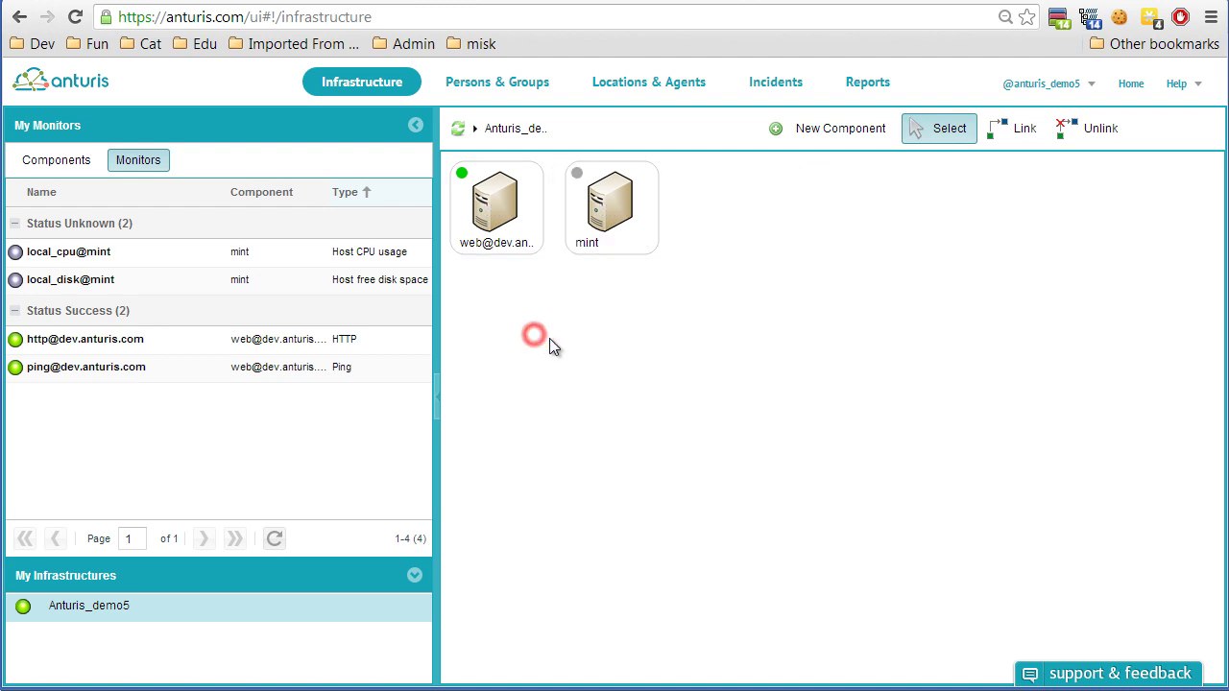
click(616, 198)
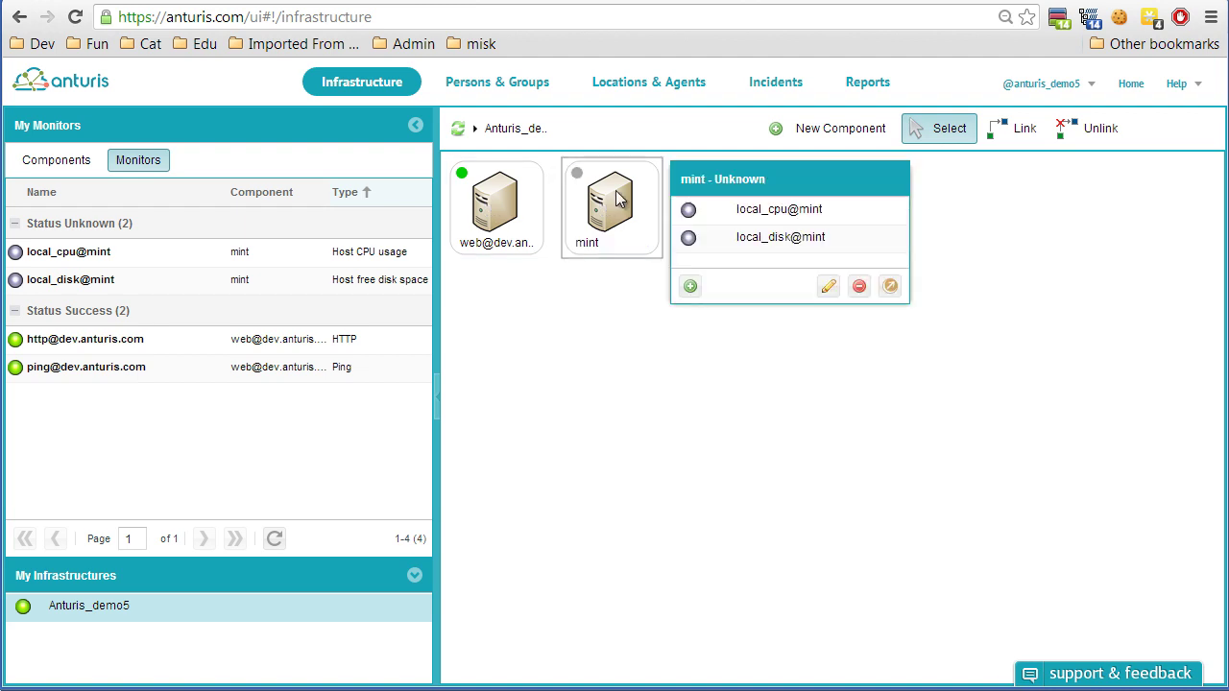
double_click(620, 217)
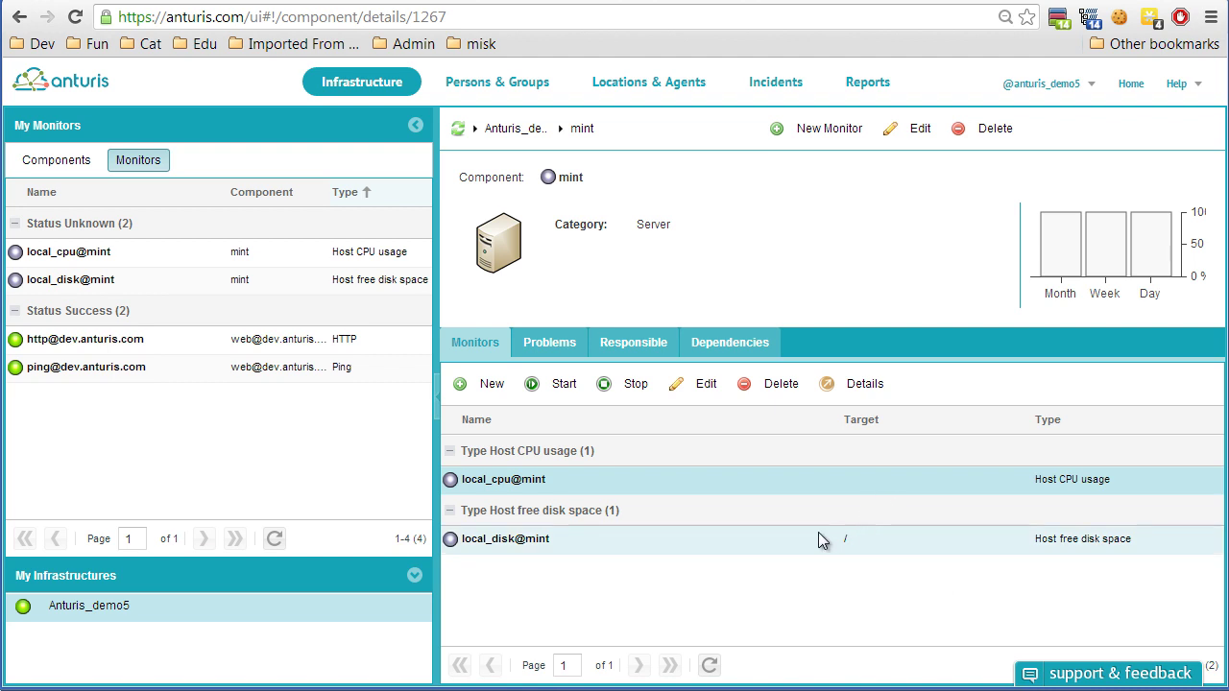
Set up a Local resource Shell command monitor tracking mint, named command_shell@mint.
click(813, 129)
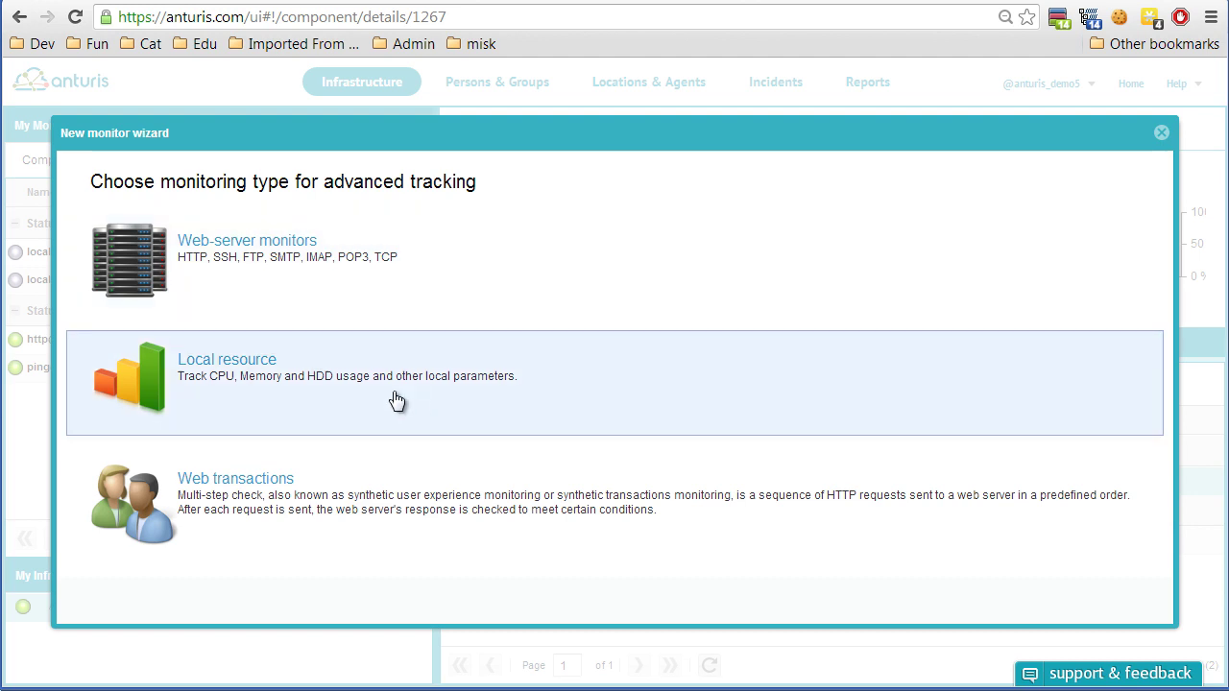
click(338, 386)
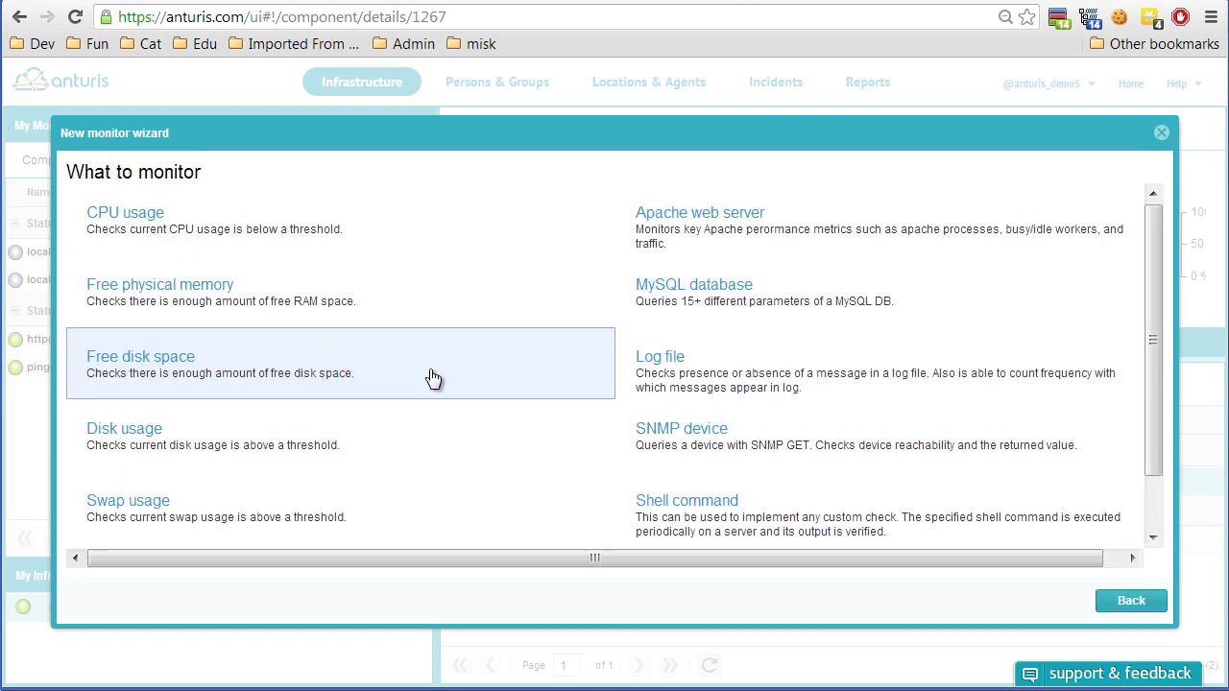
scroll(508, 375, down, 1)
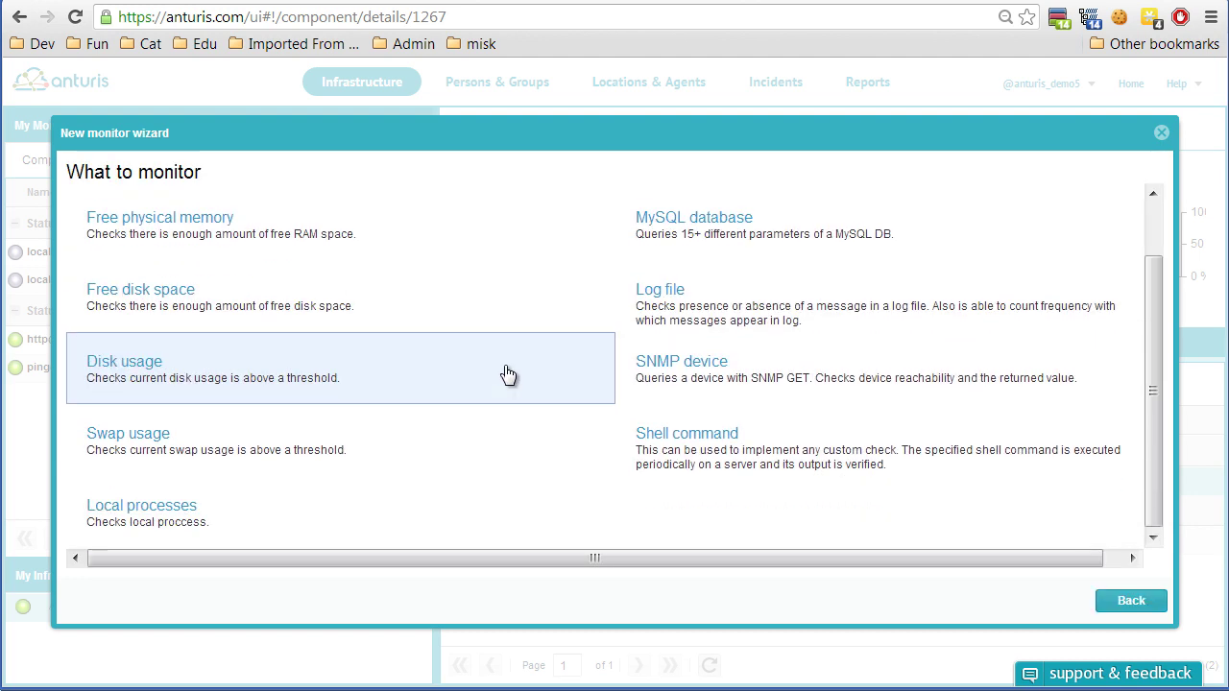
scroll(481, 385, up, 1)
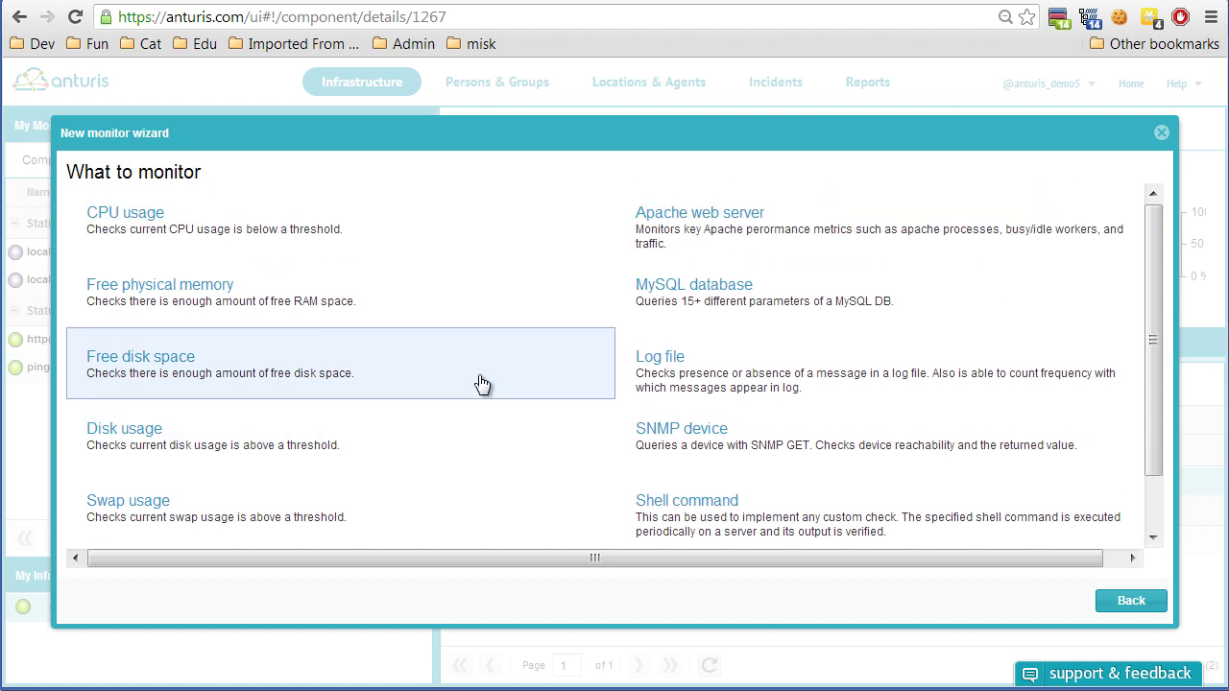
scroll(481, 385, down, 1)
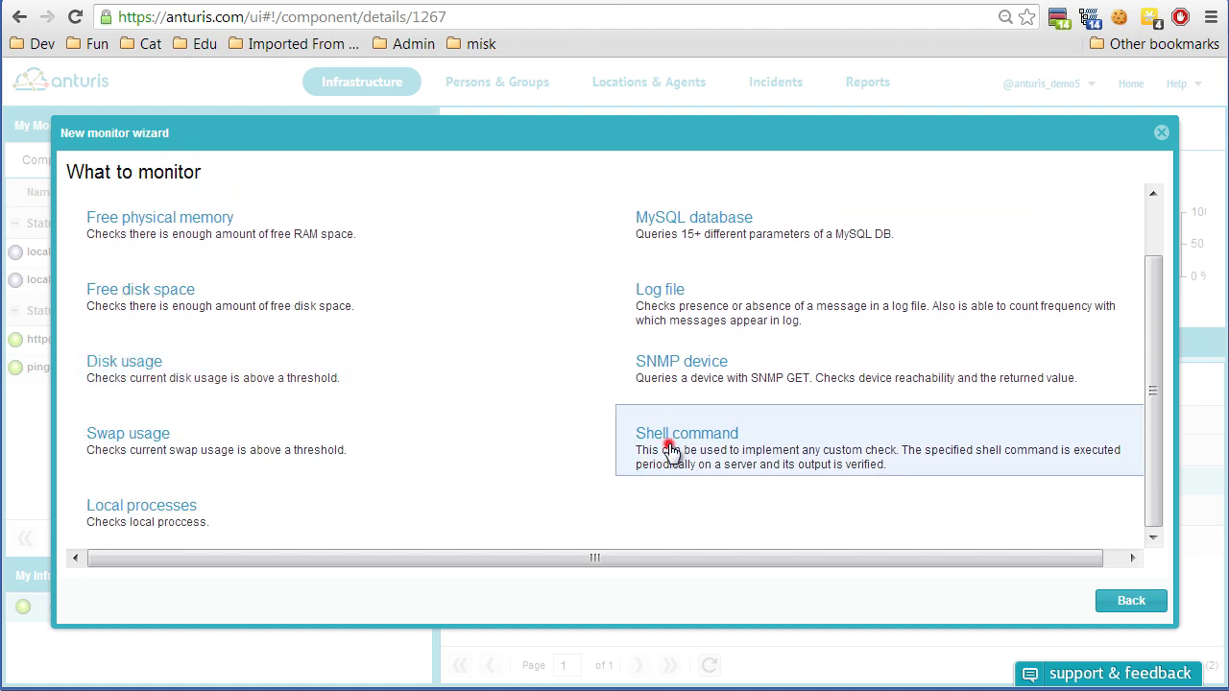
click(670, 450)
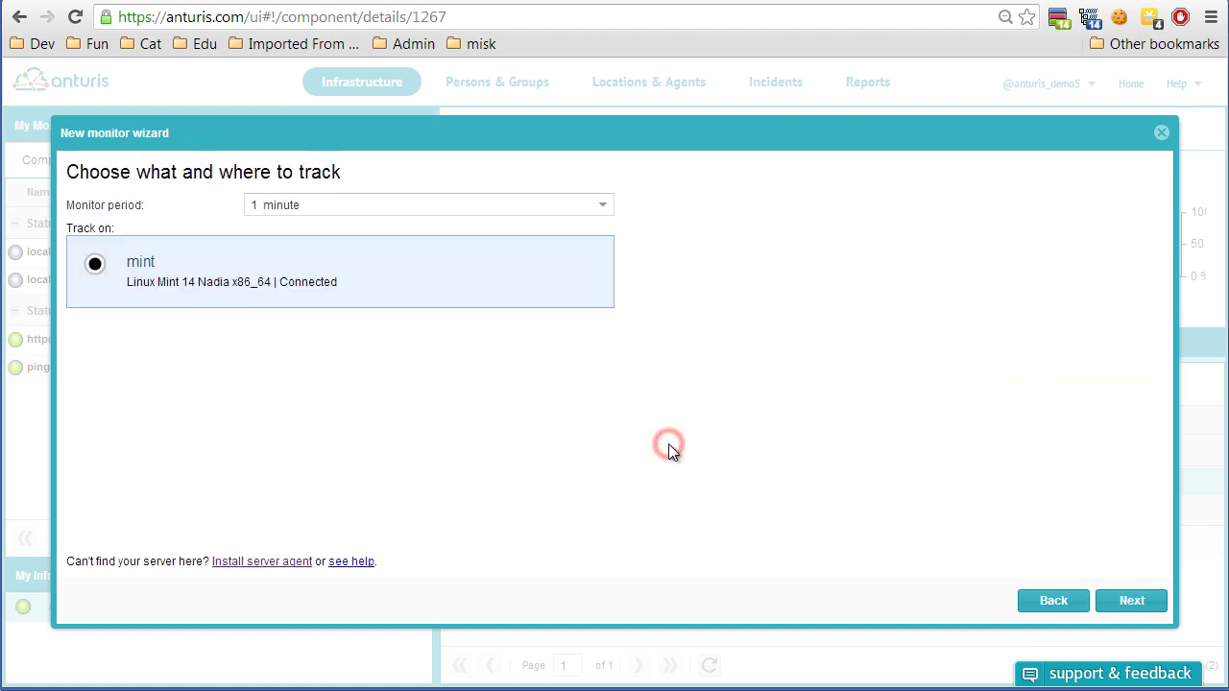
click(1132, 602)
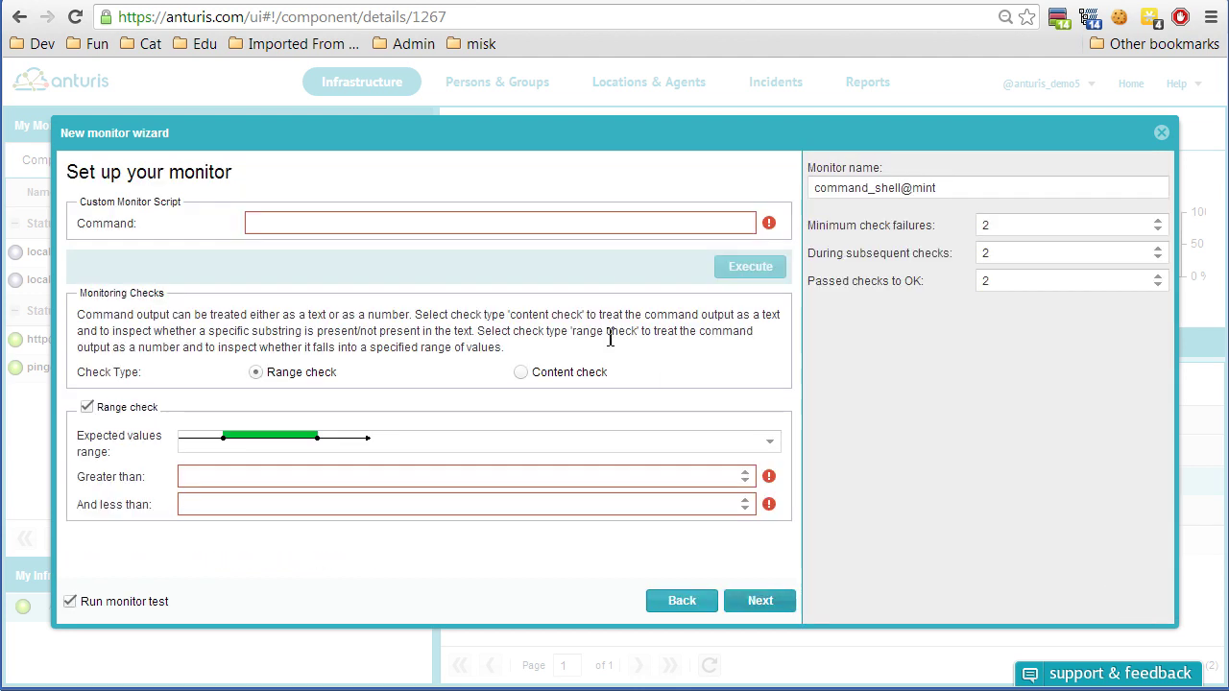
Enter the command 'ps aux | wc -l' and test it, getting output 150.
click(427, 221)
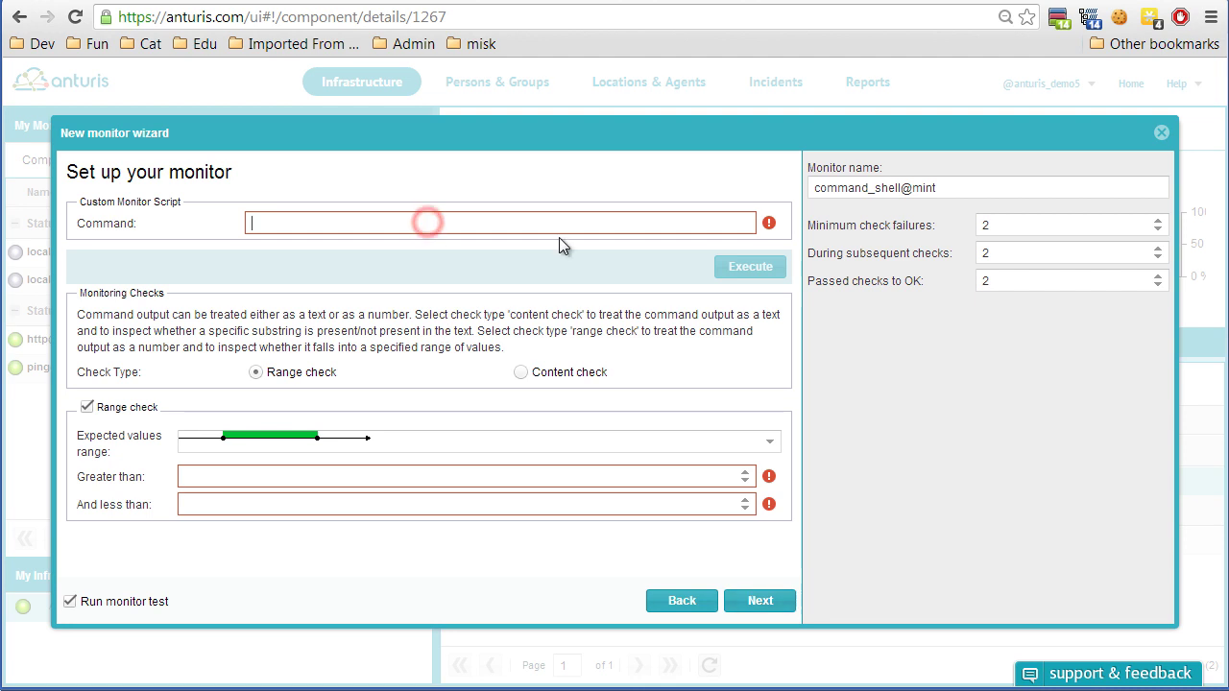
text(ps a)
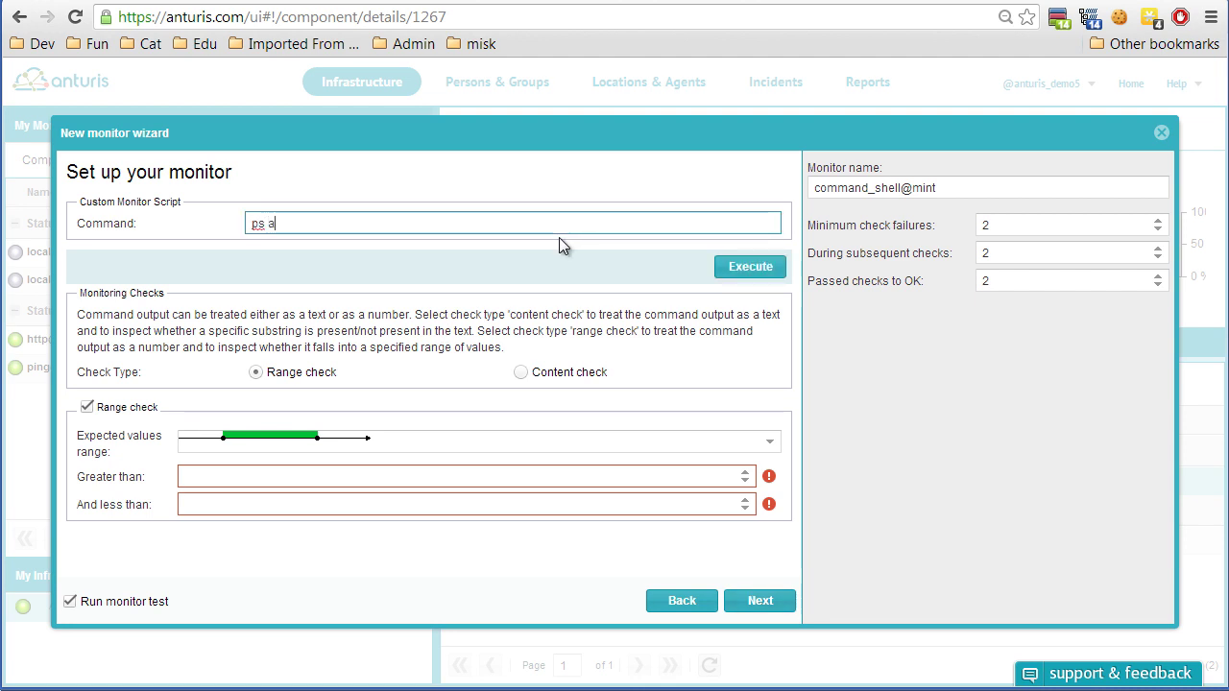
text(ux |)
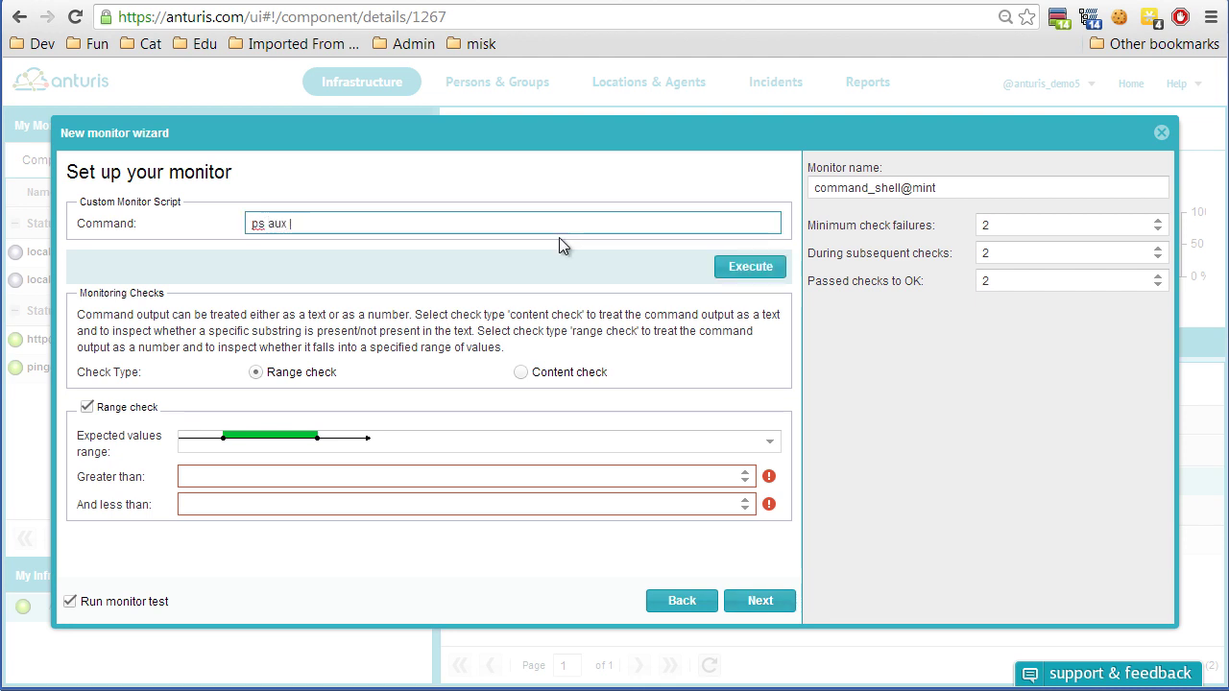
text( wc -l)
click(744, 269)
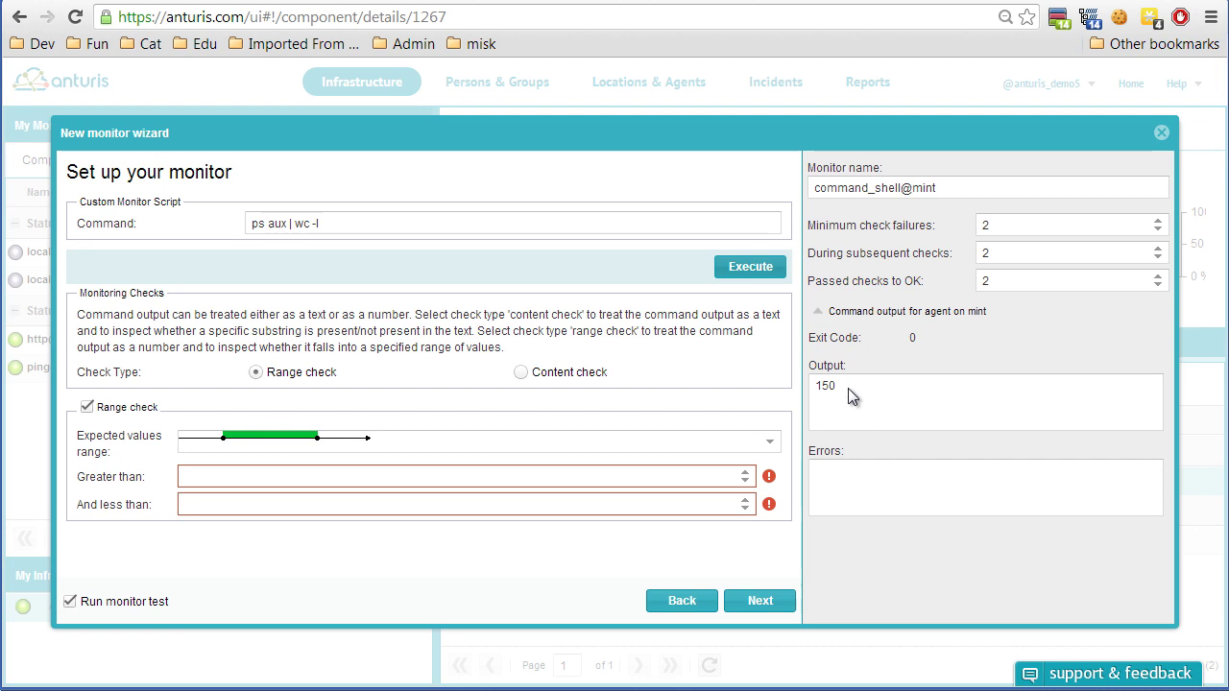
click(347, 227)
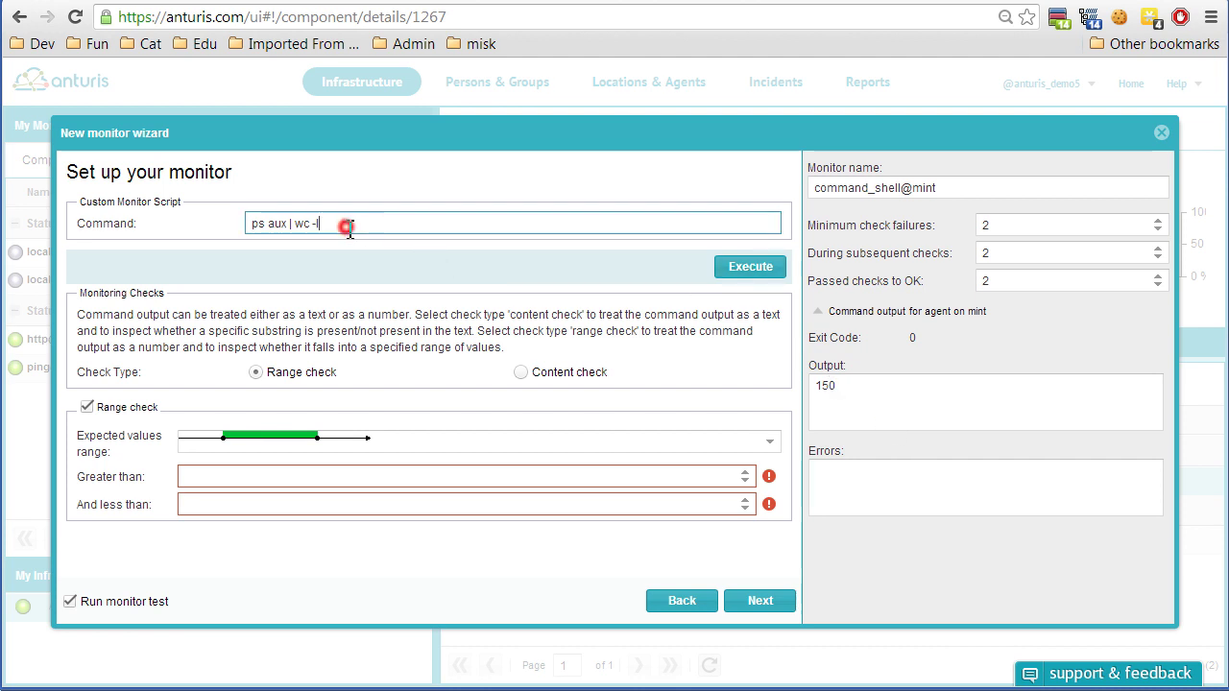
double_click(822, 385)
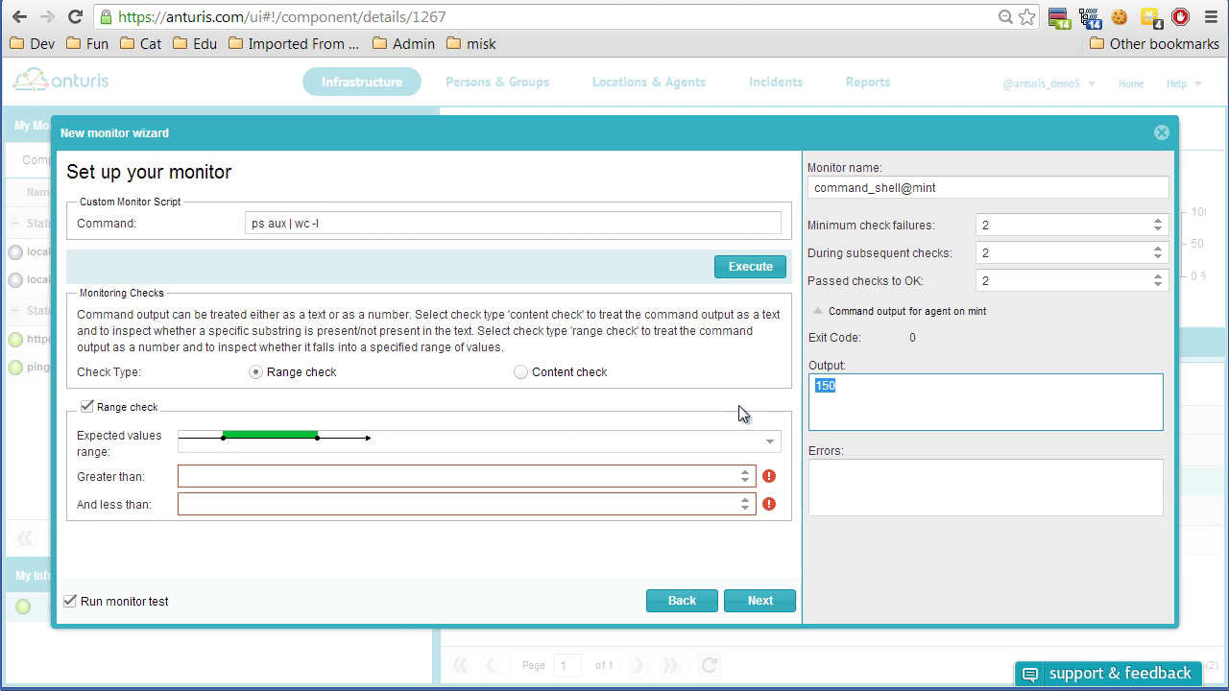
click(852, 389)
Set the expected values range to less than 200 and run the monitor test.
click(756, 444)
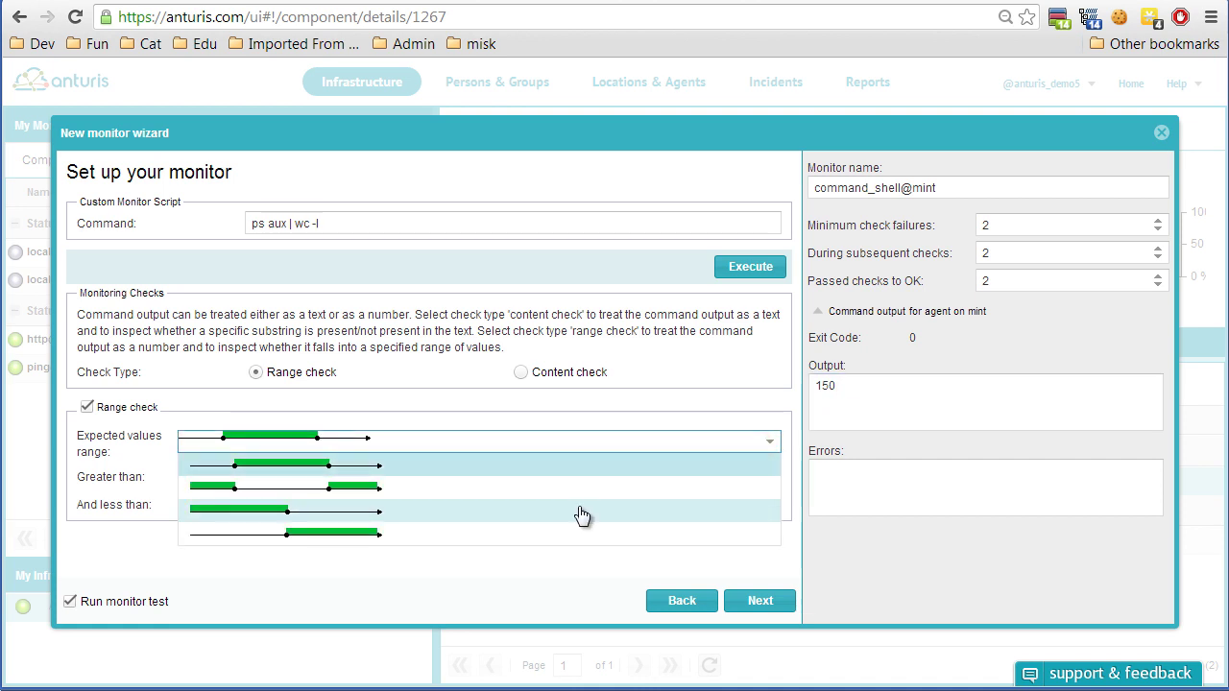
click(583, 512)
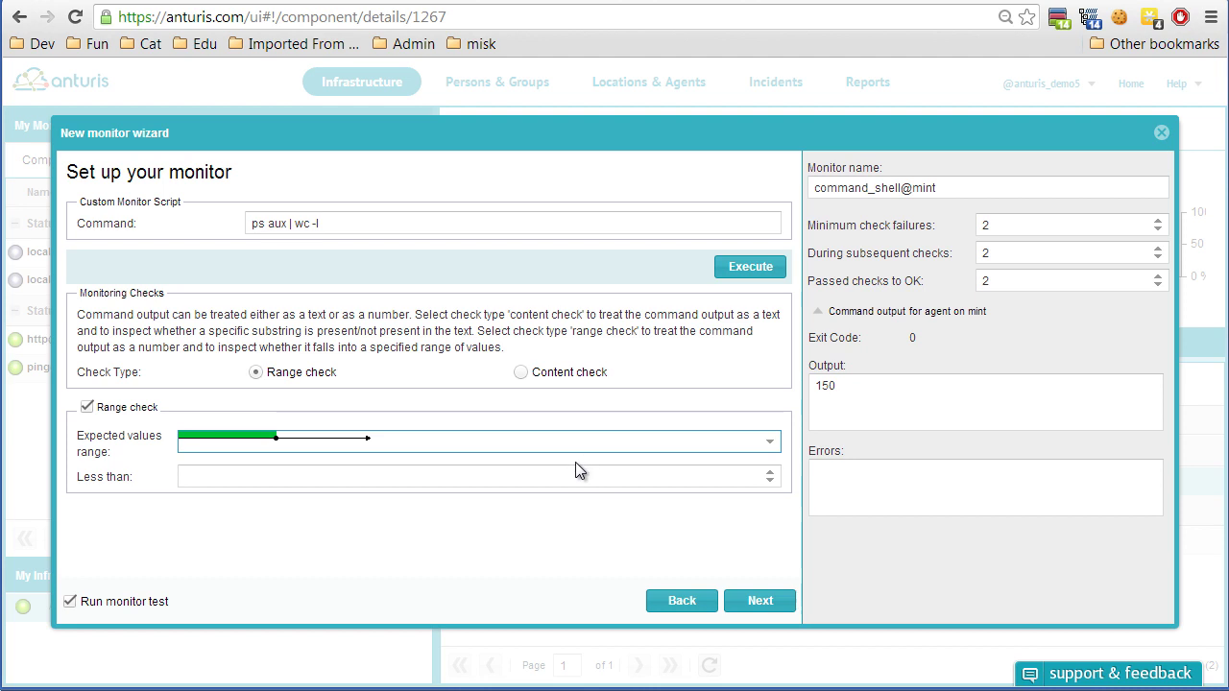
click(403, 476)
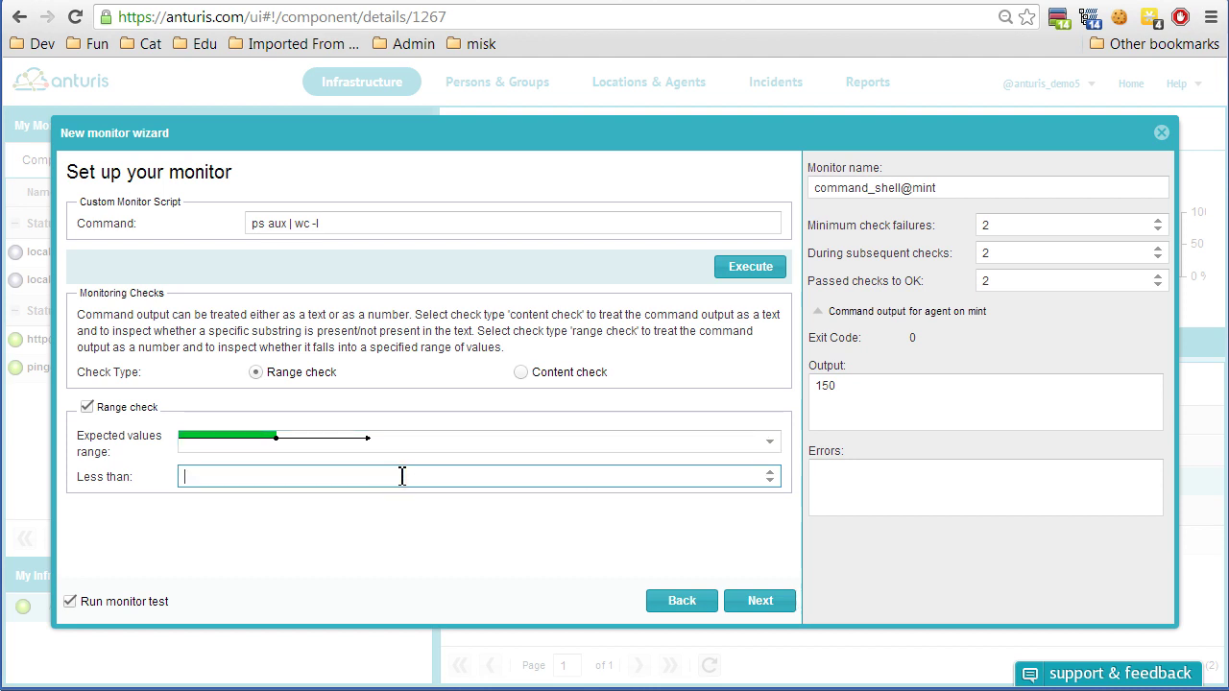
text(200)
click(776, 599)
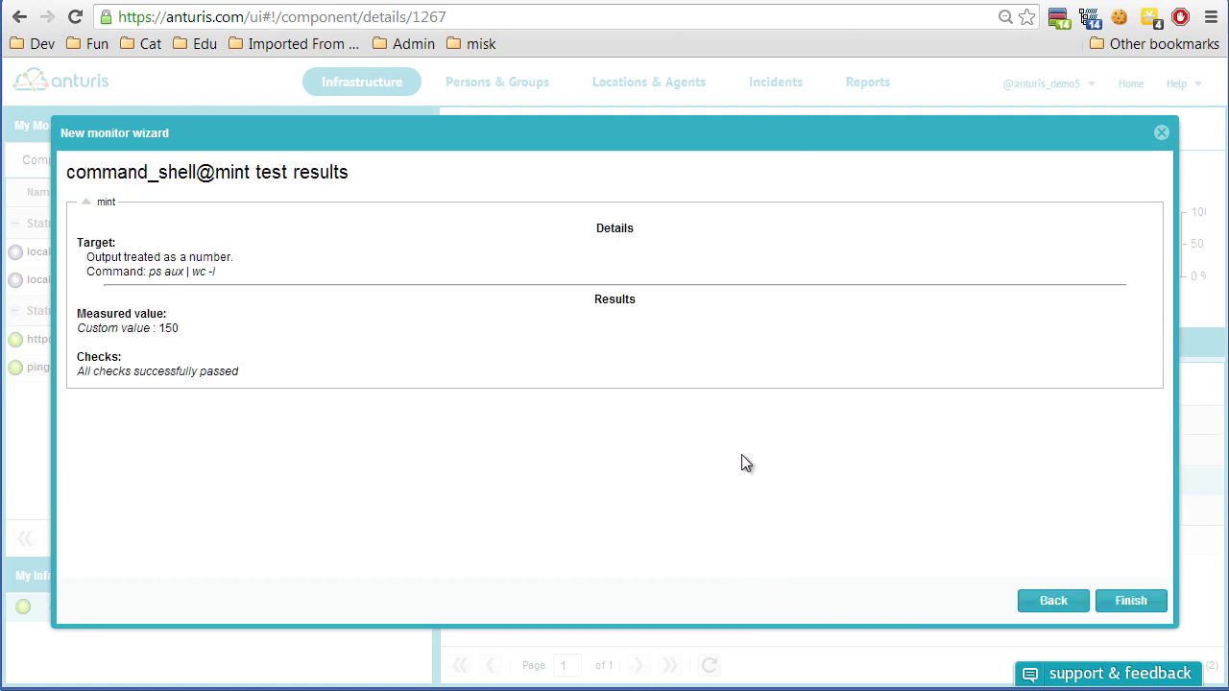
Finish creating command_shell@mint and open its details page with the value chart.
click(1113, 597)
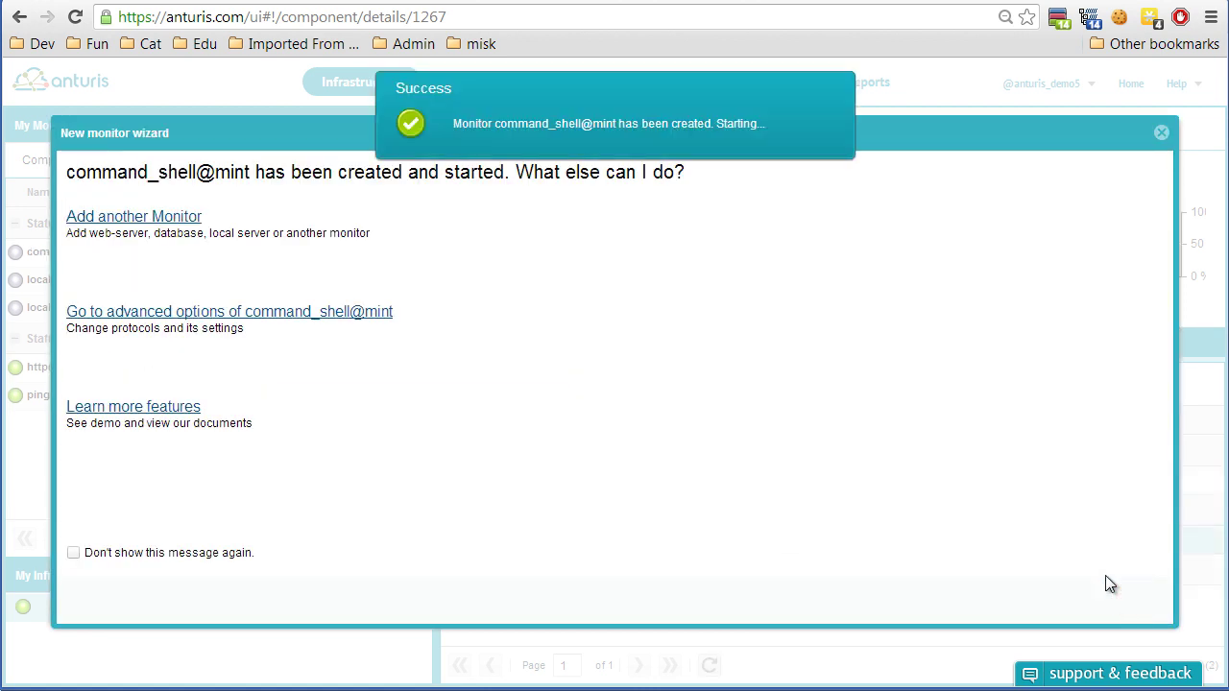
click(1161, 131)
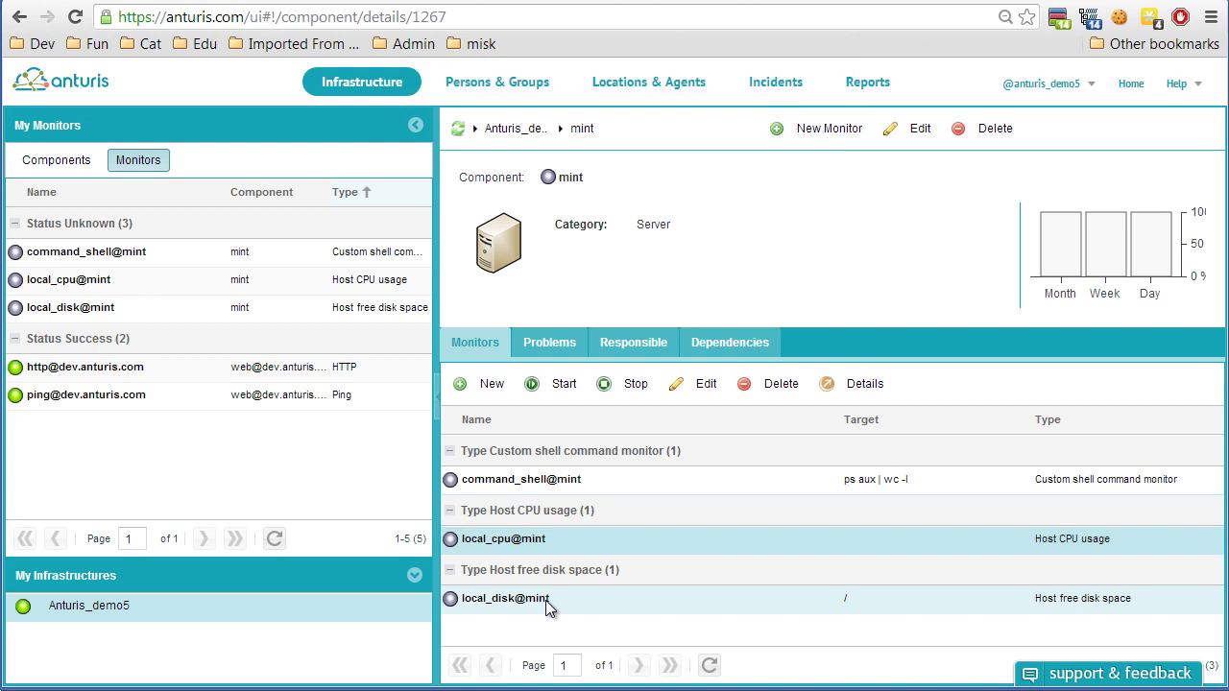
click(565, 482)
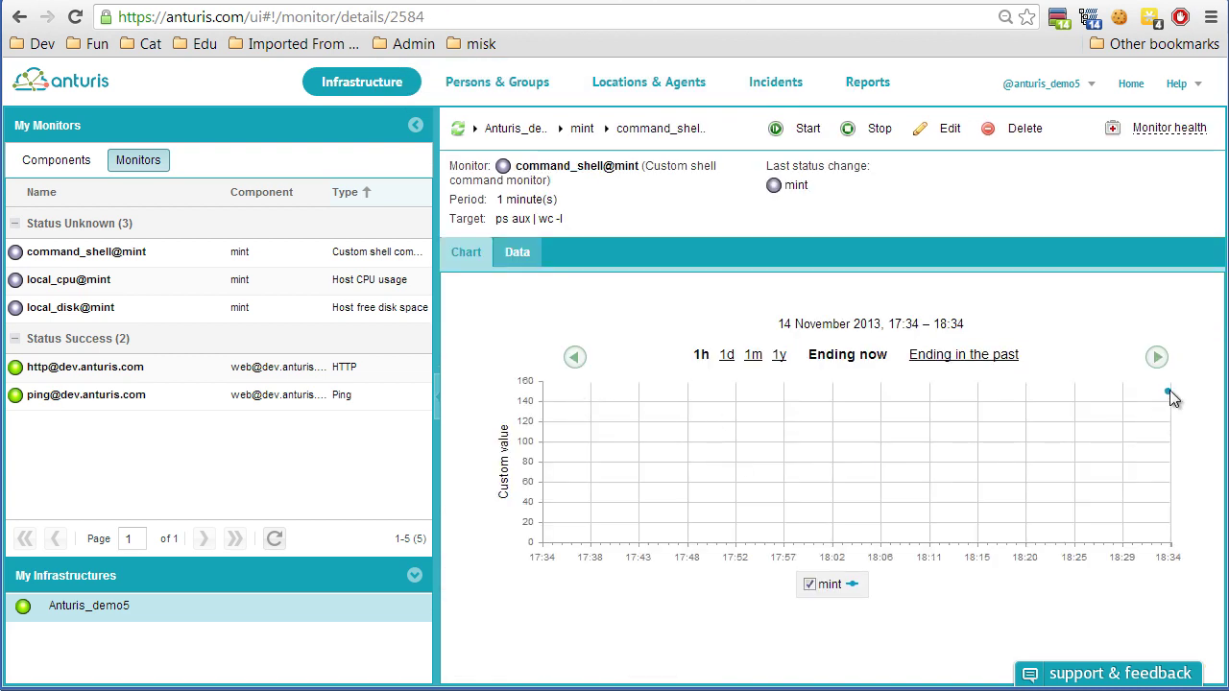
mouse_move(1170, 391)
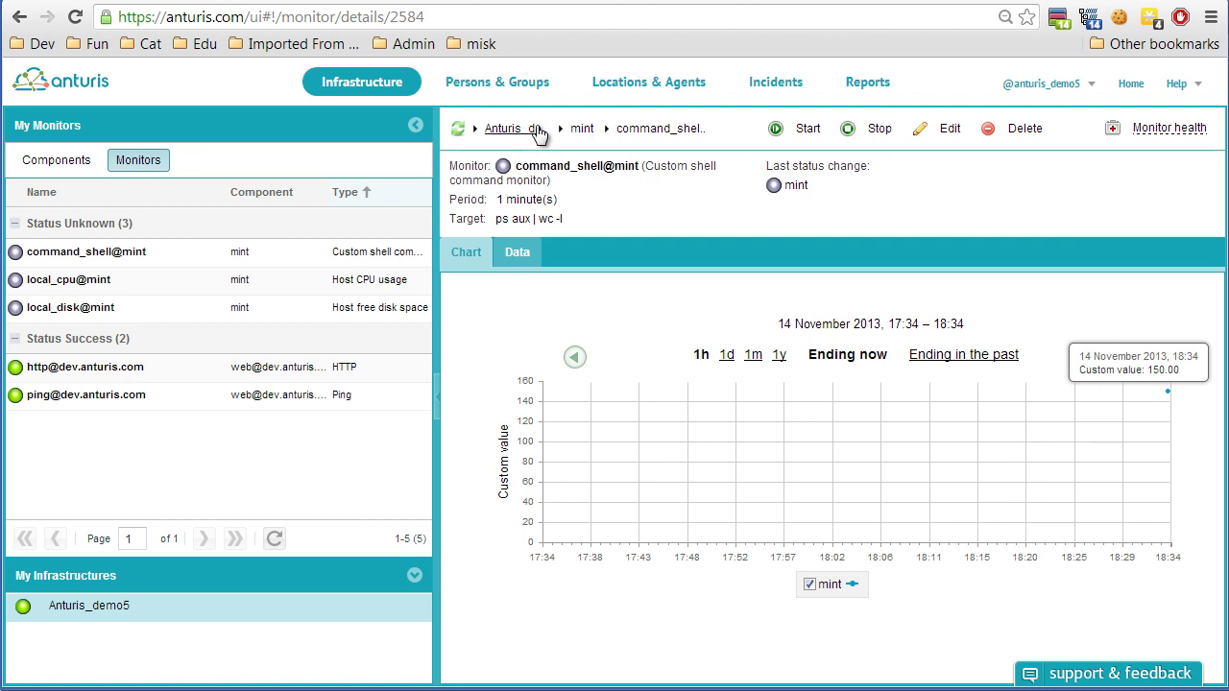
click(510, 128)
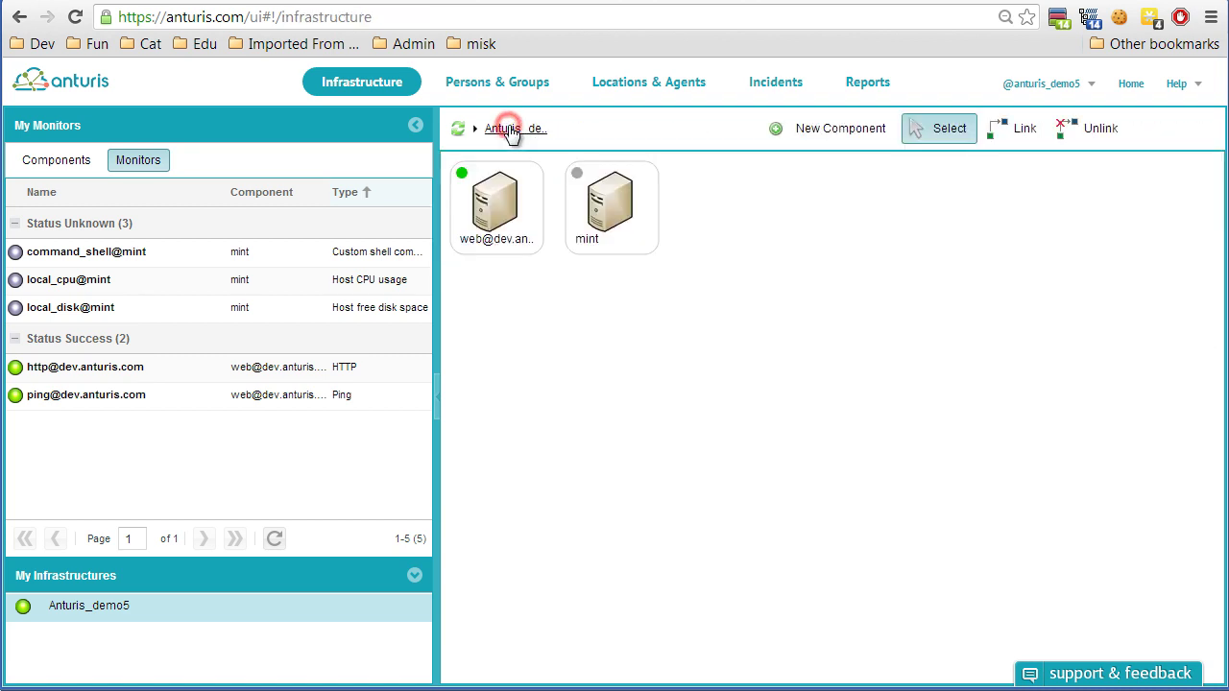
click(858, 420)
click(1008, 127)
click(490, 197)
click(619, 199)
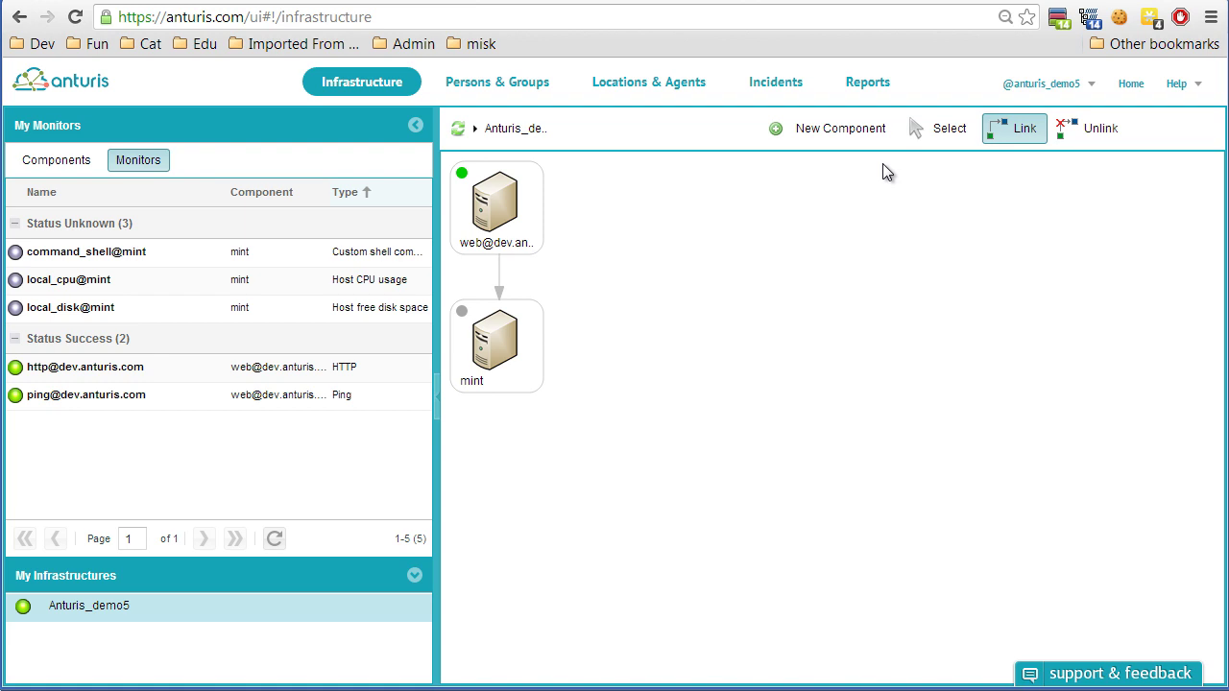
Sign out, switch to the Anturis_dev account, and view the ISP Connection monitors.
click(1068, 89)
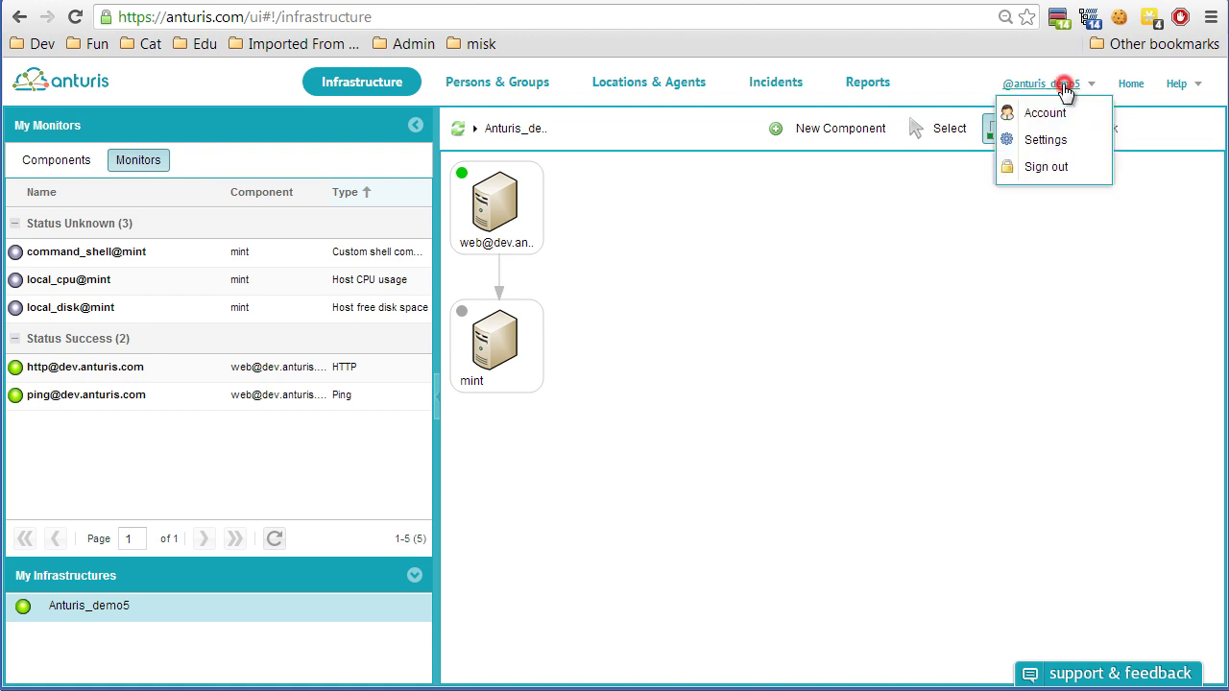
click(1051, 169)
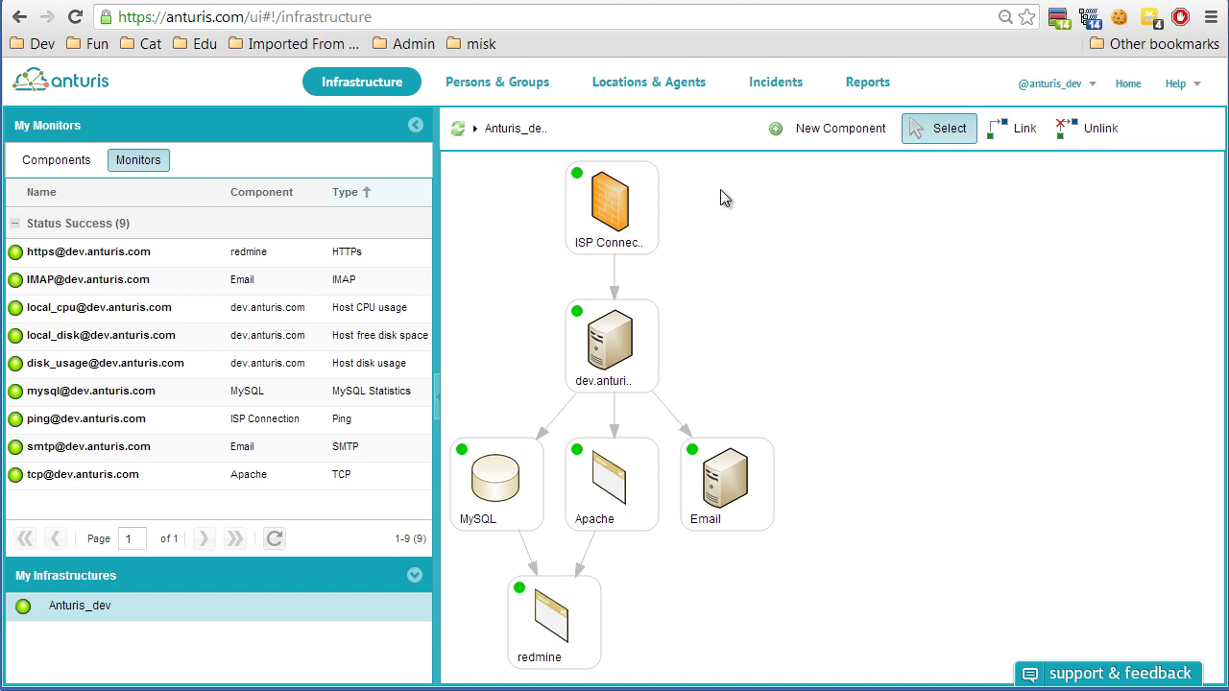
click(612, 223)
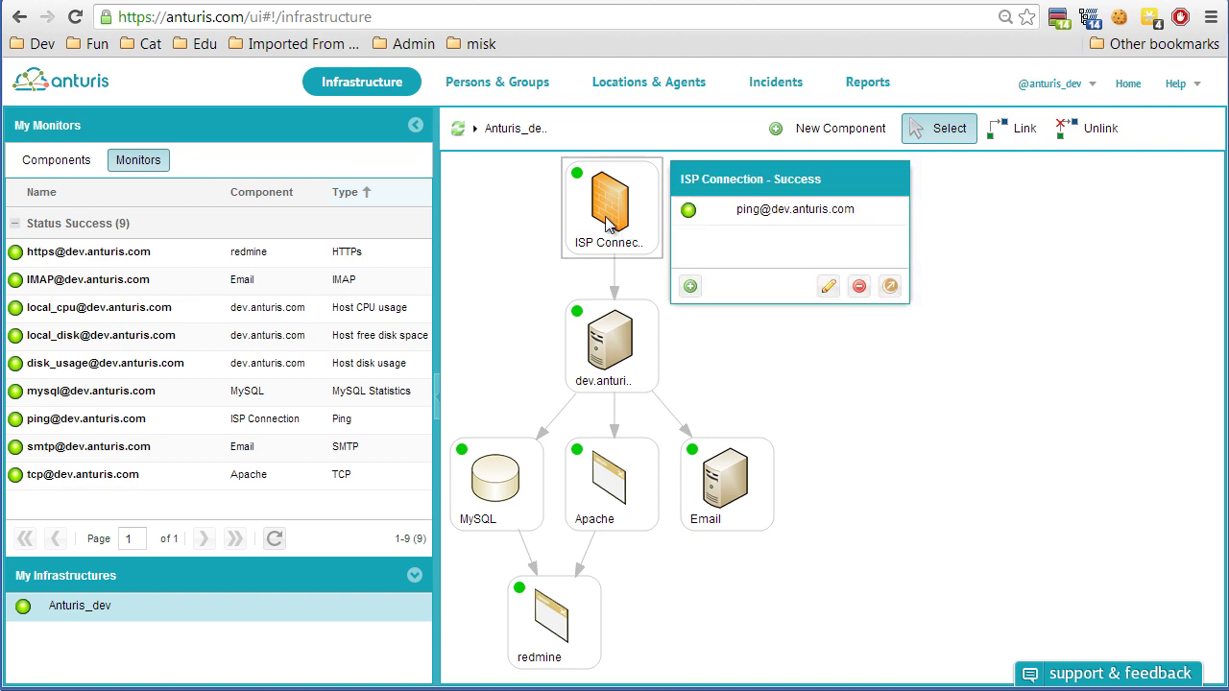
Inspect the dev.anturis.com server's monitors, then dismiss its popup.
click(607, 343)
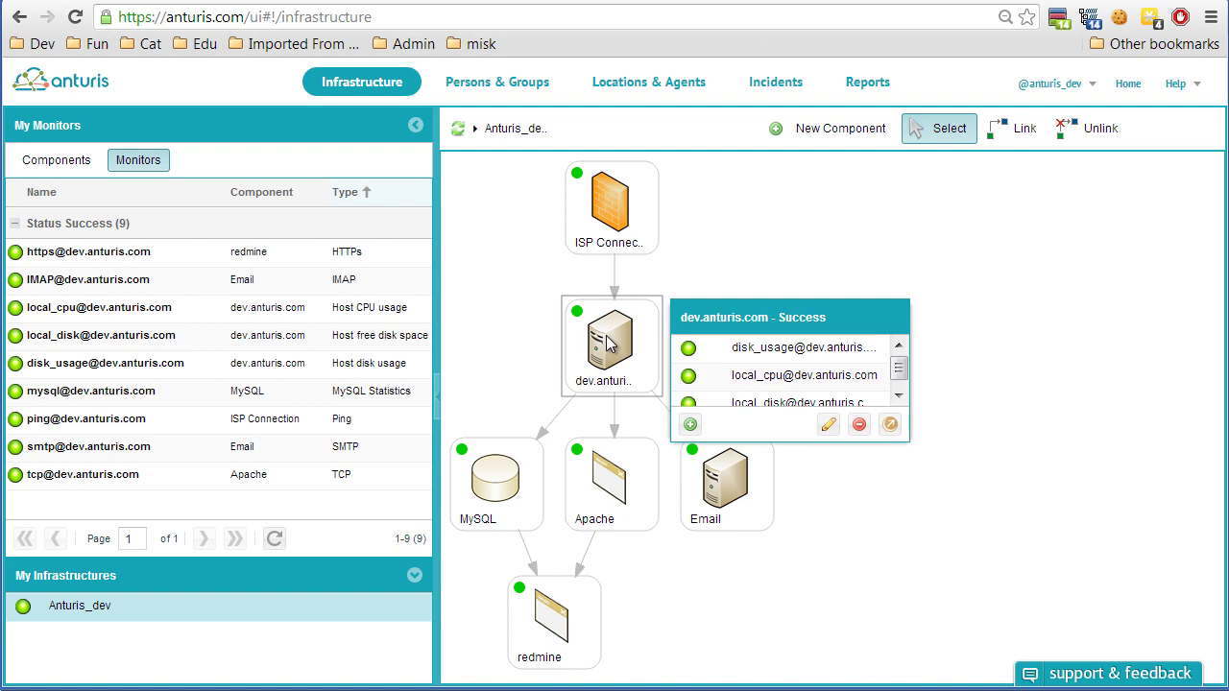
scroll(729, 376, down, 1)
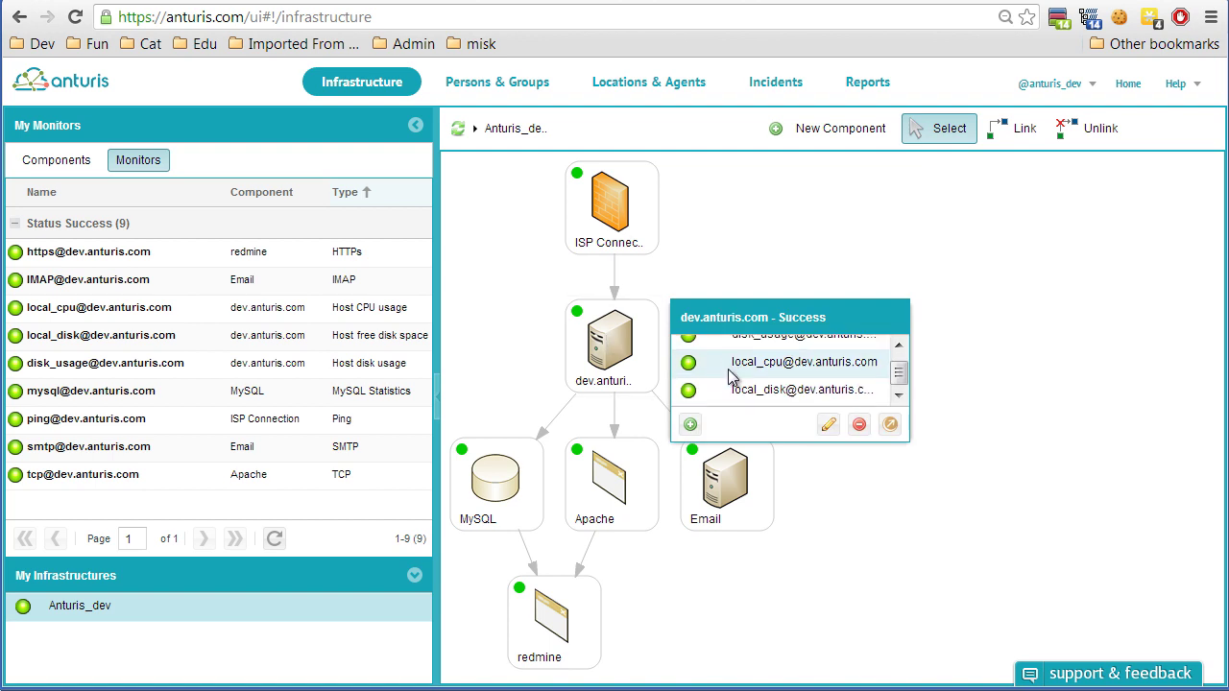
scroll(737, 374, up, 1)
click(510, 357)
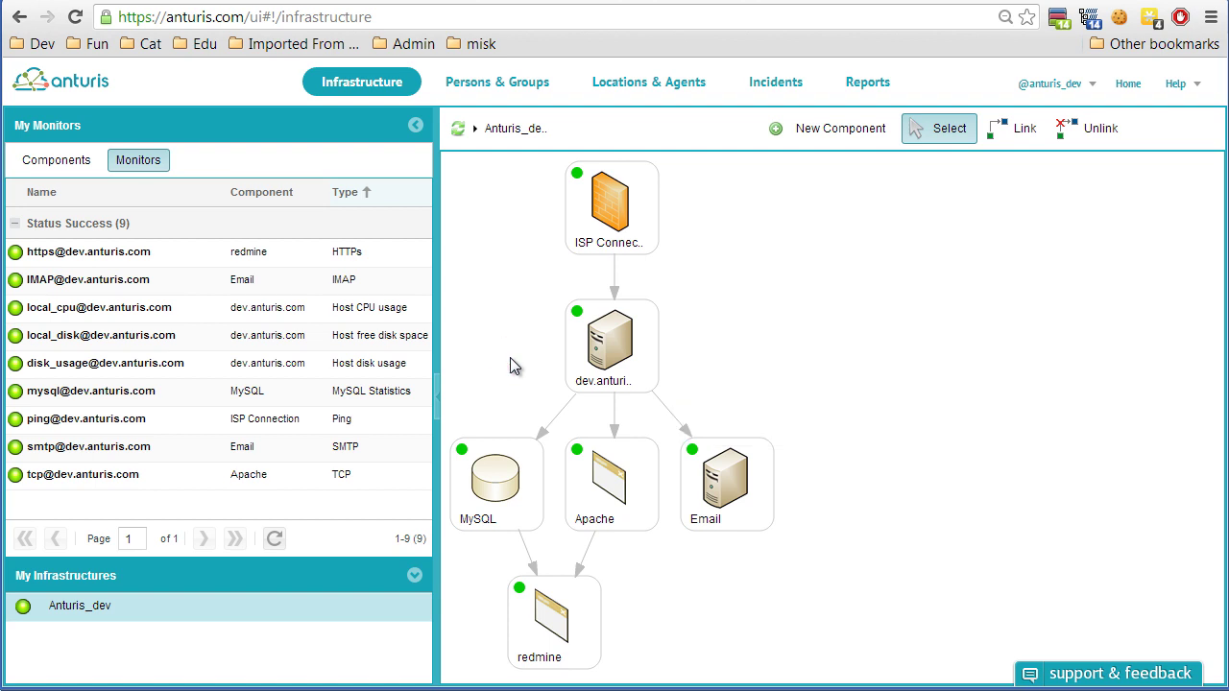
mouse_move(540, 602)
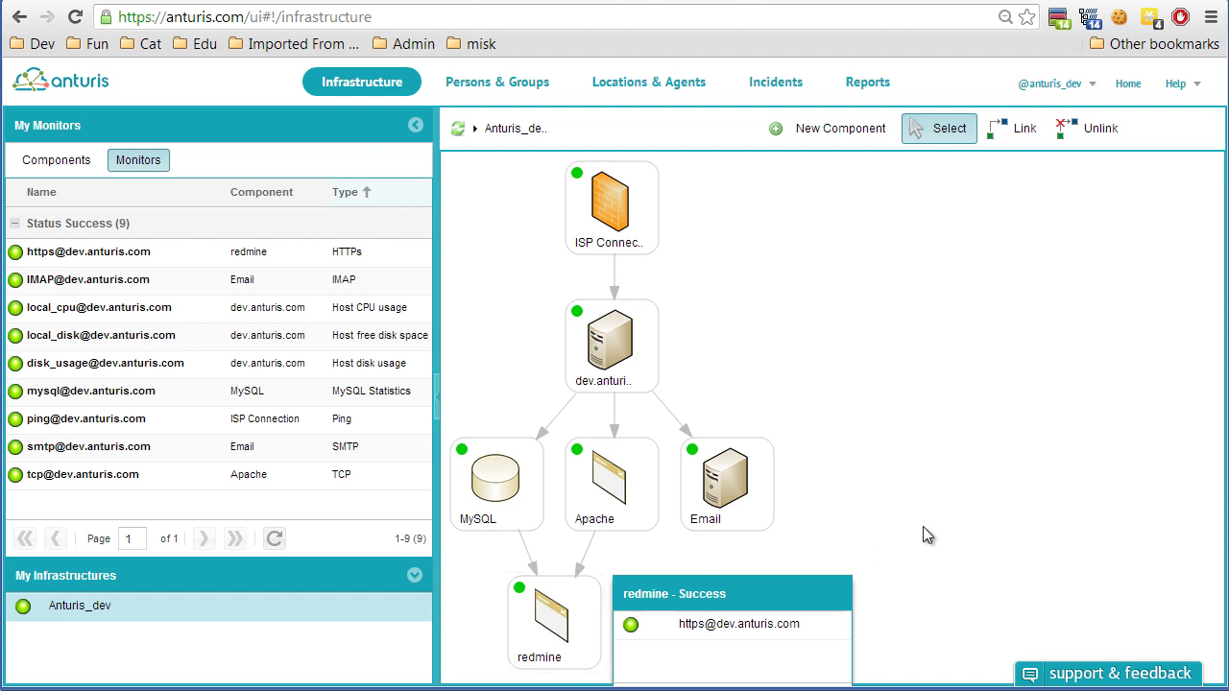
Review the monitors of the Email, Apache and MySQL components.
click(733, 487)
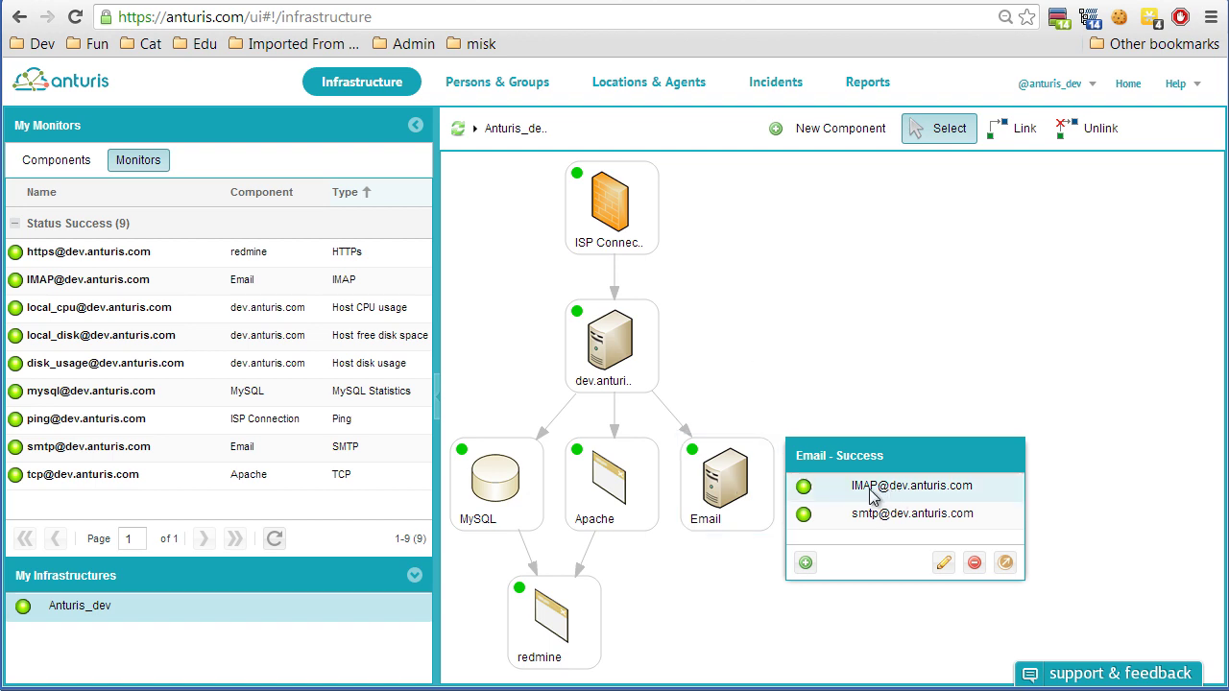
click(829, 498)
click(753, 490)
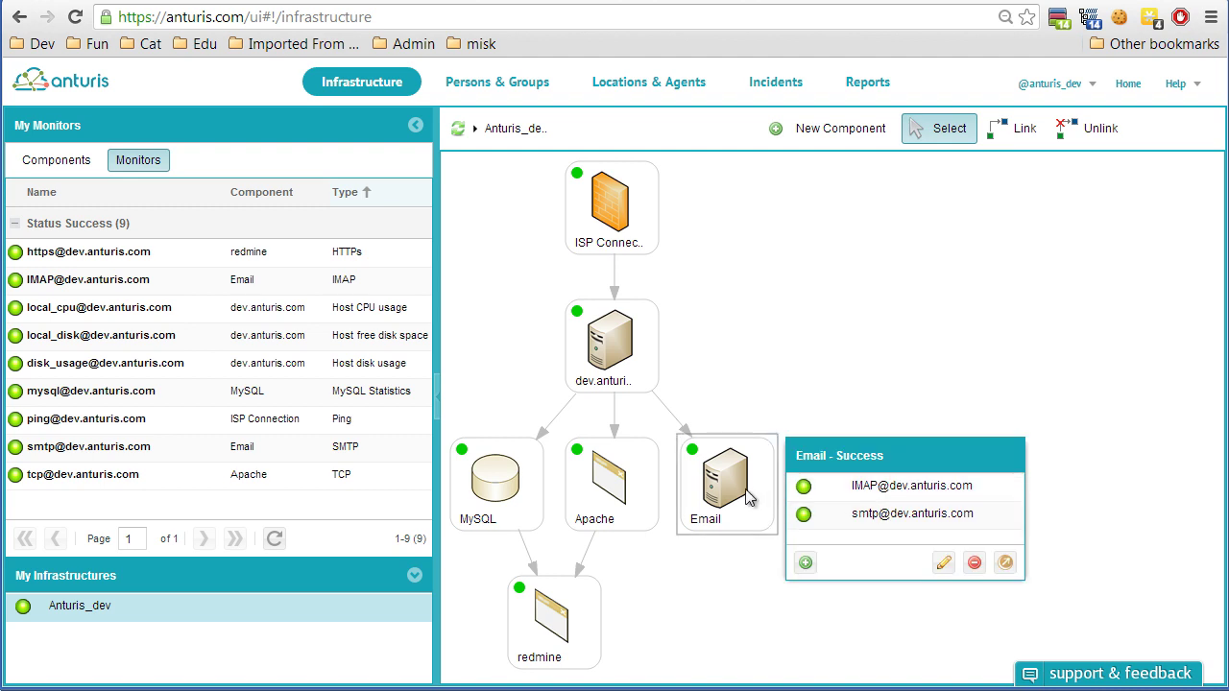
click(590, 506)
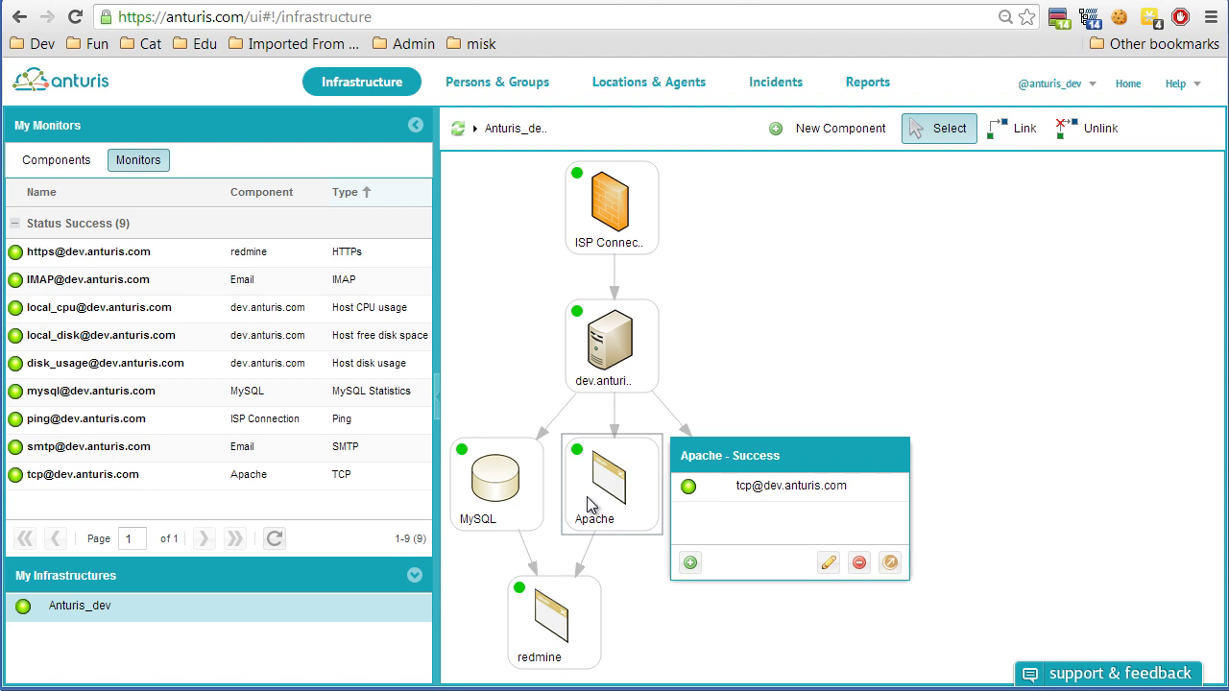
click(482, 511)
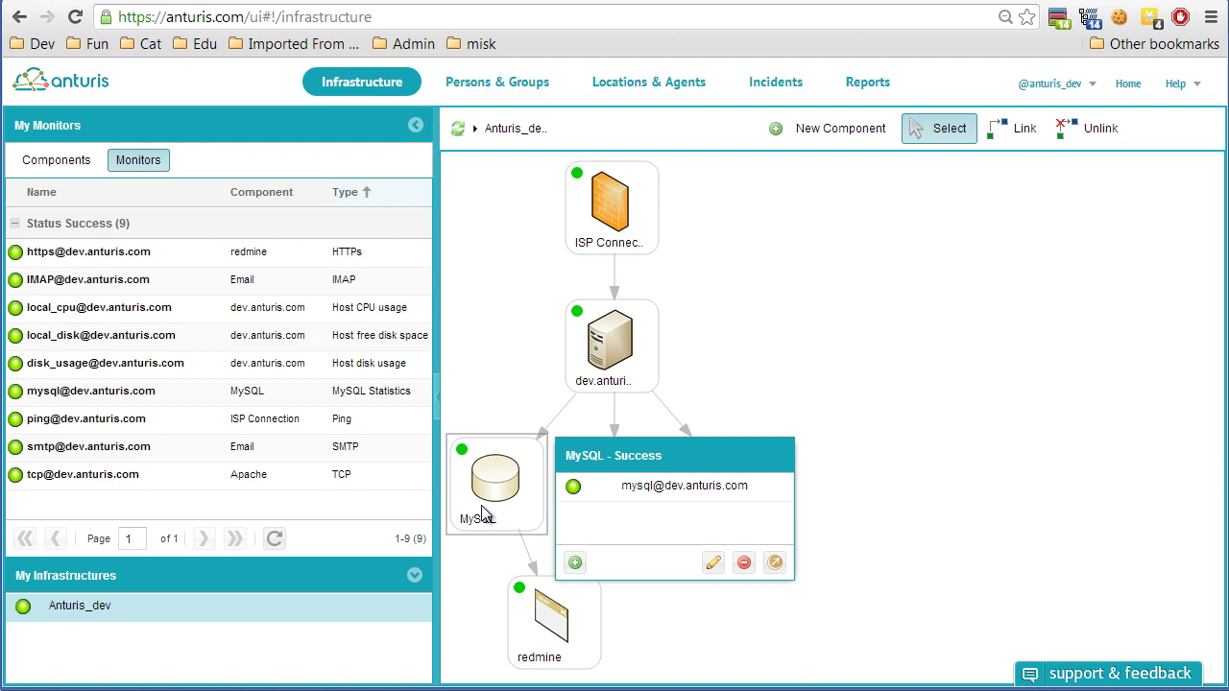
click(562, 641)
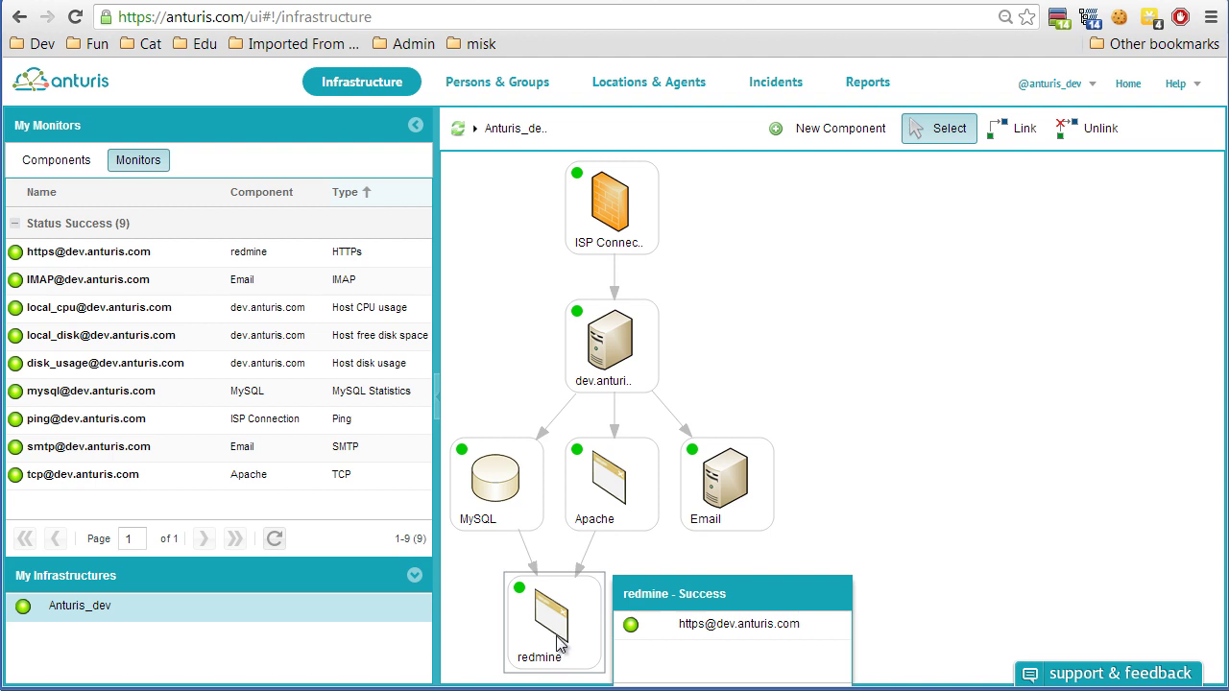
click(732, 624)
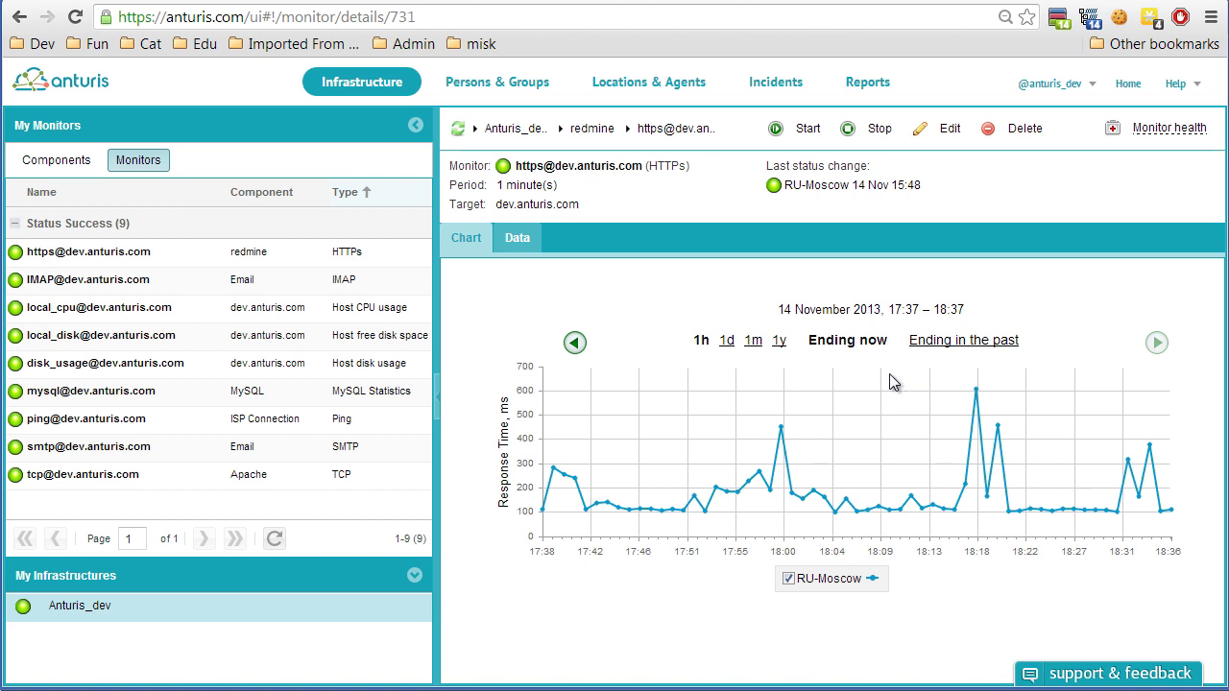
click(775, 82)
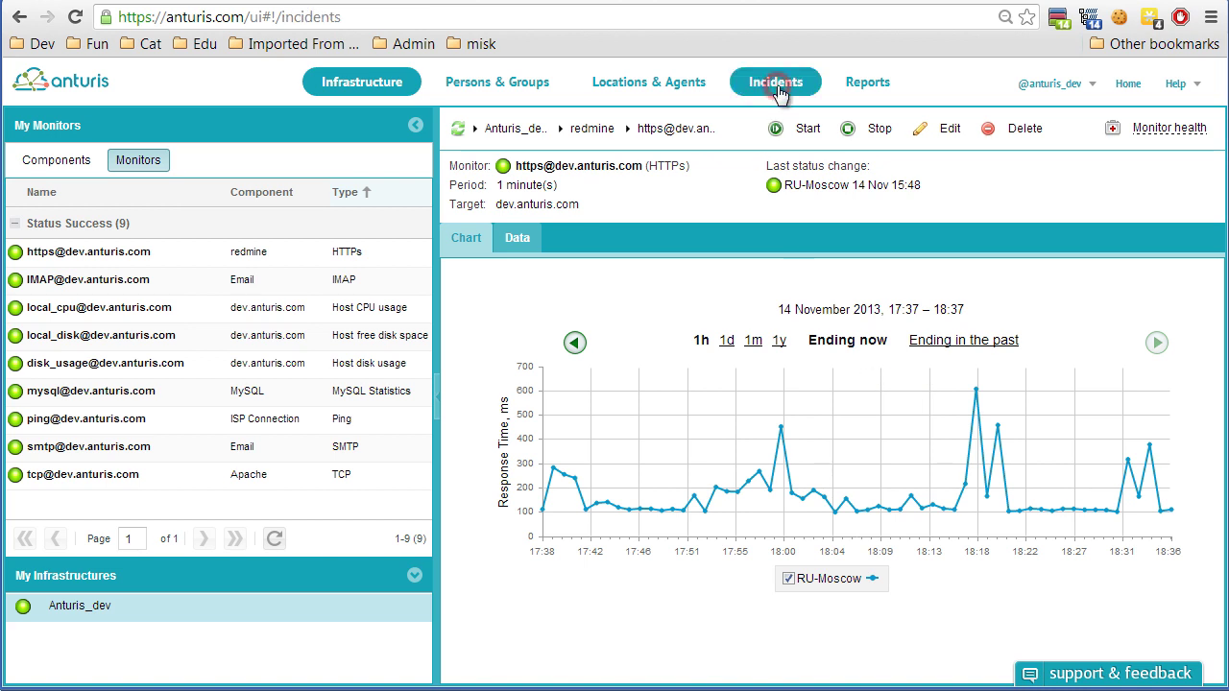
drag(280, 283, 280, 486)
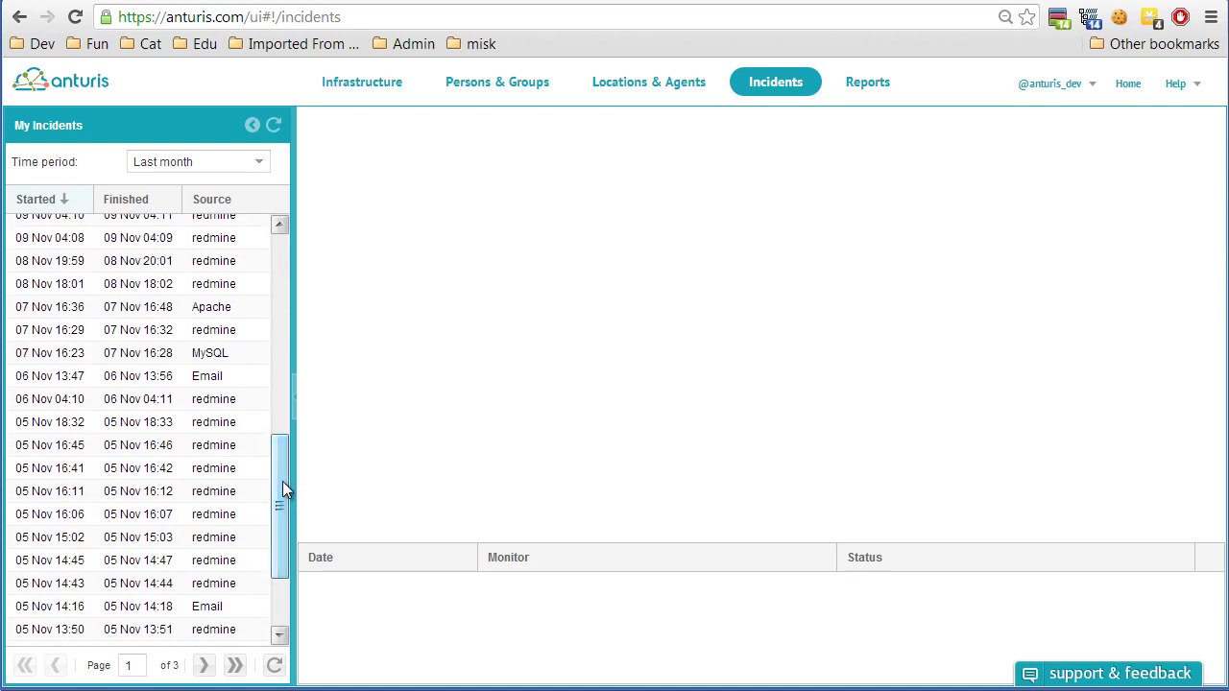
click(218, 358)
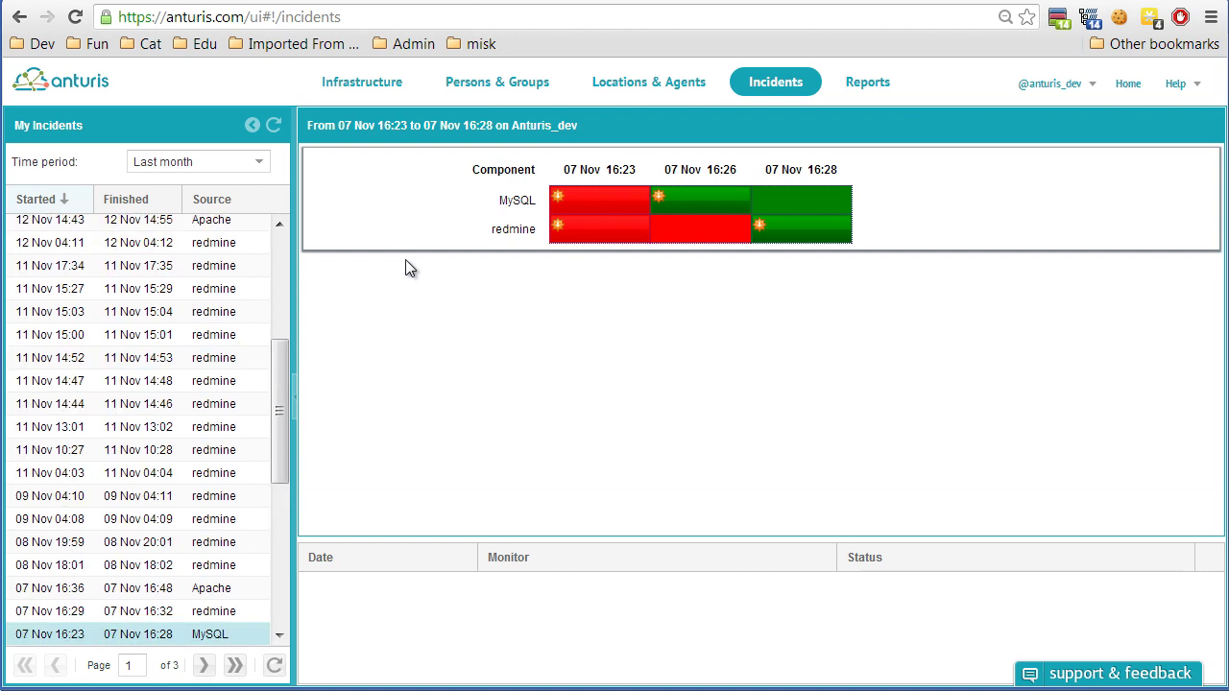
mouse_move(589, 199)
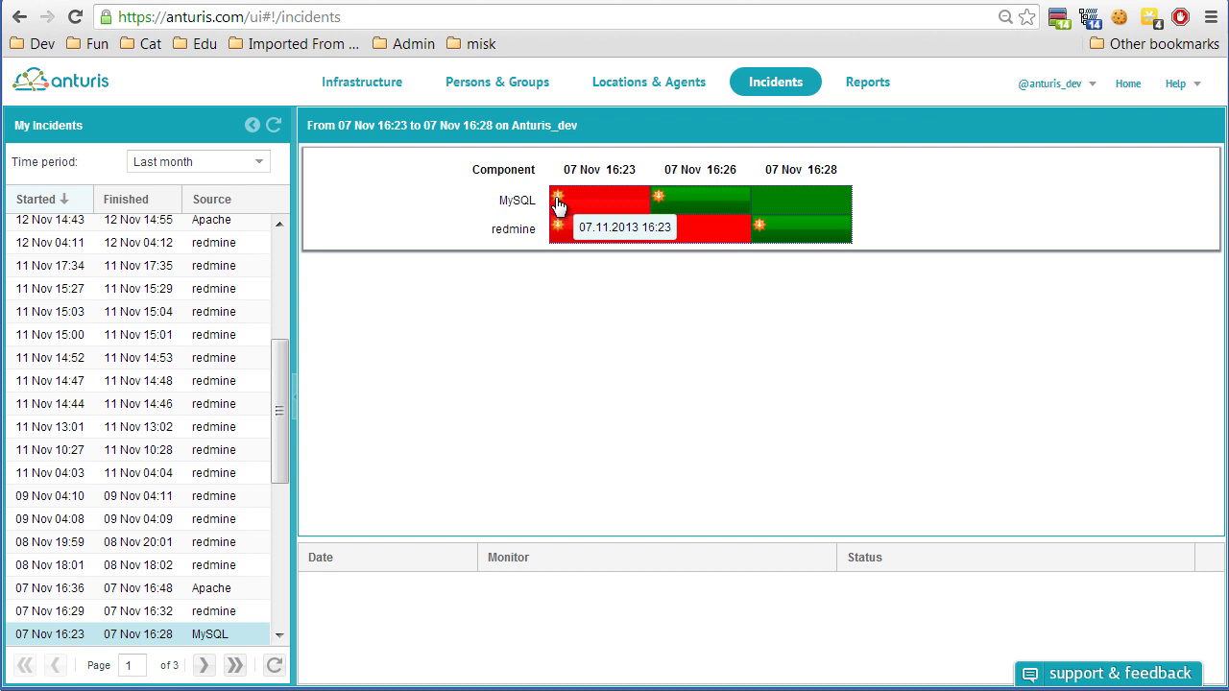
click(562, 205)
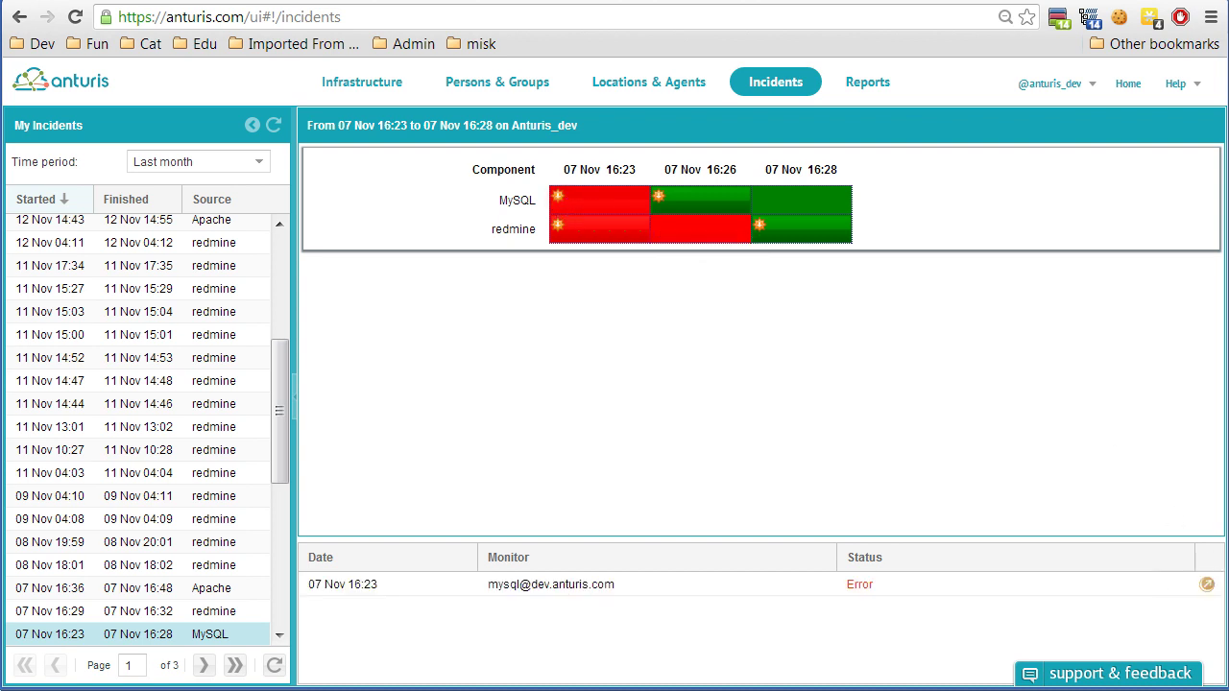
click(1207, 585)
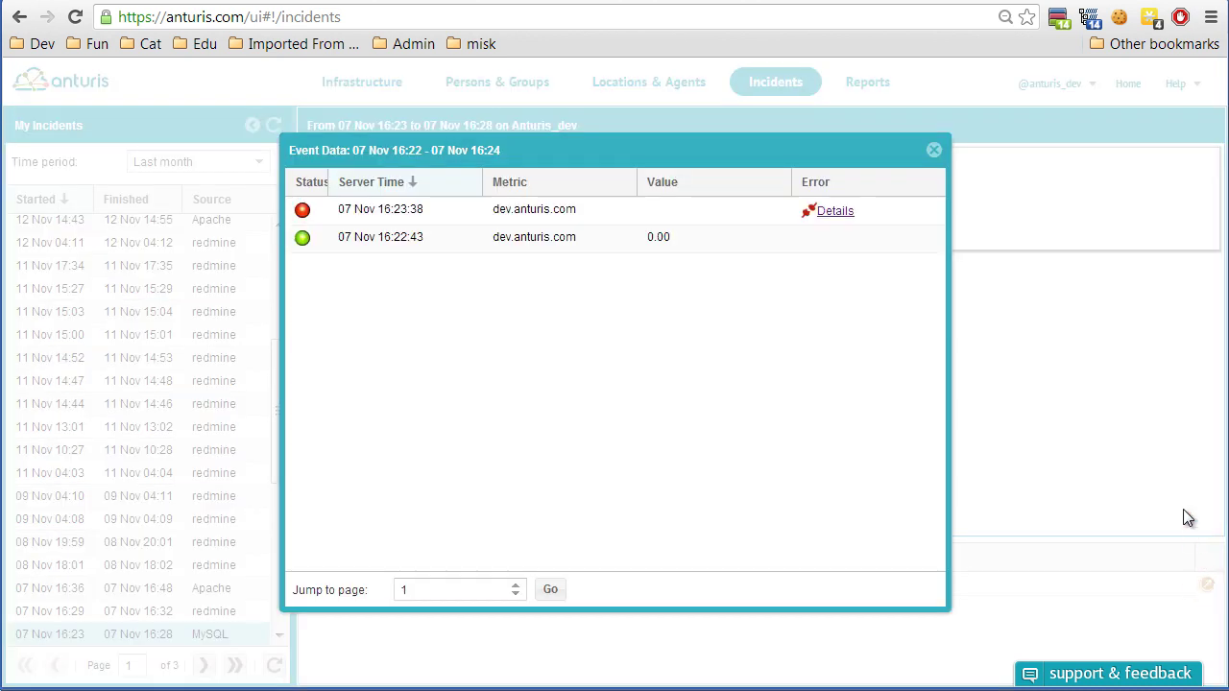
click(833, 211)
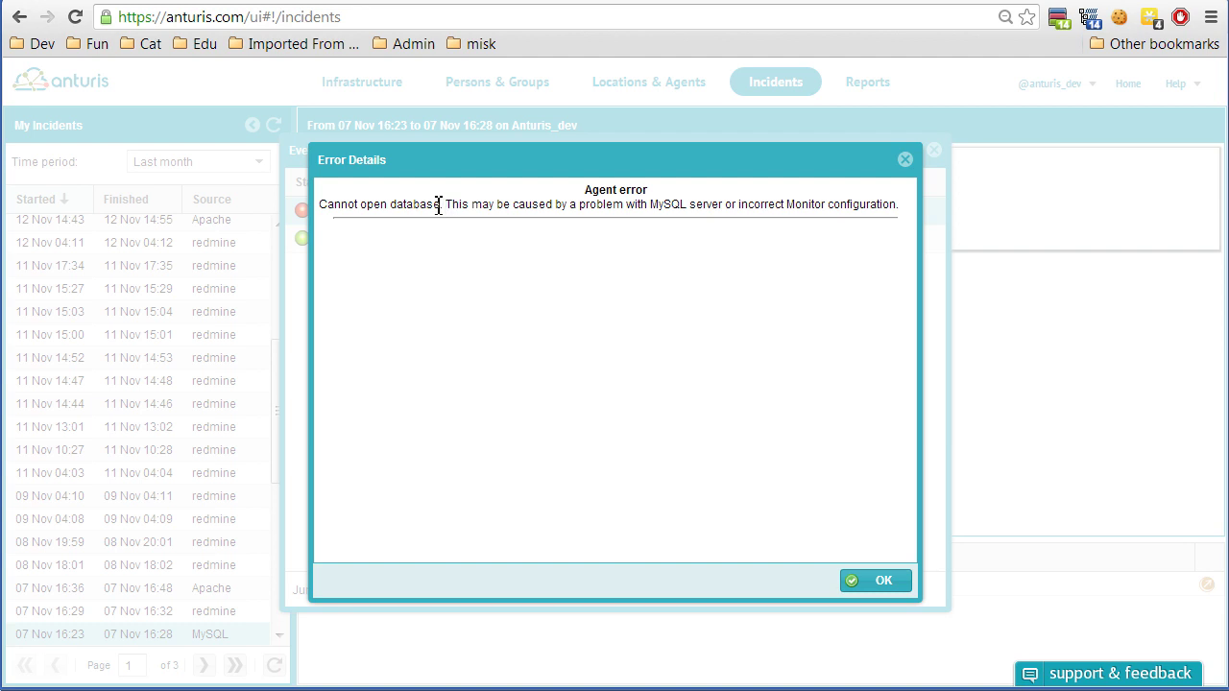
click(906, 159)
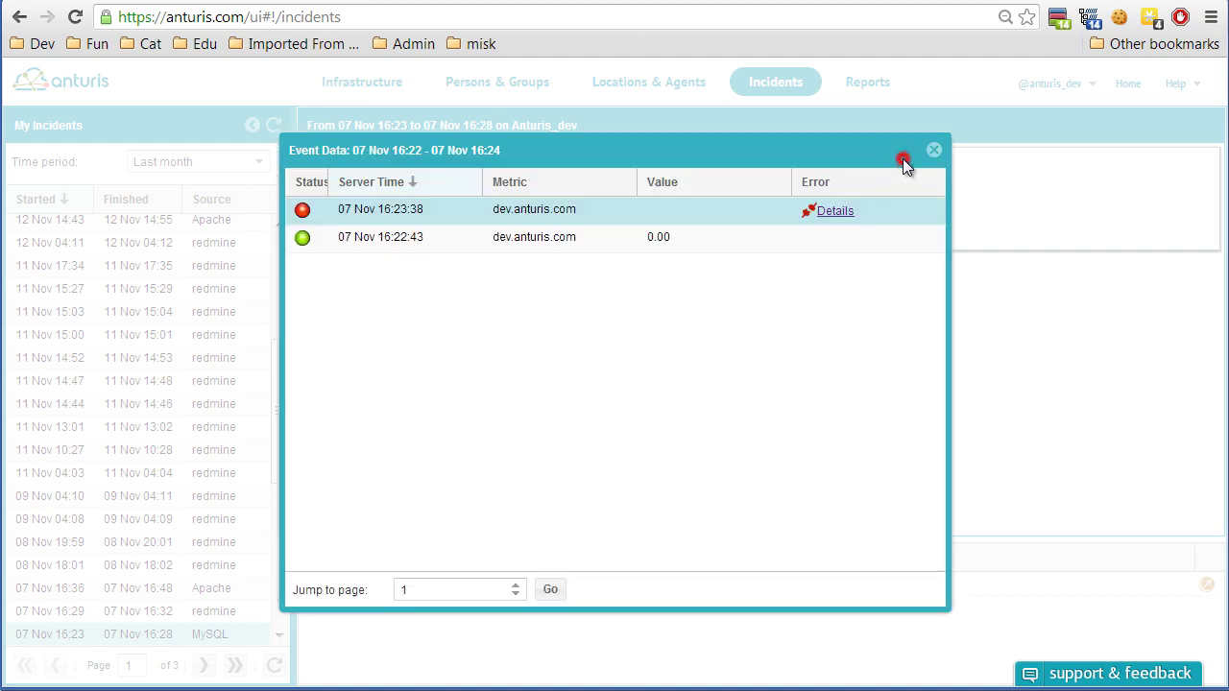
click(934, 154)
click(588, 236)
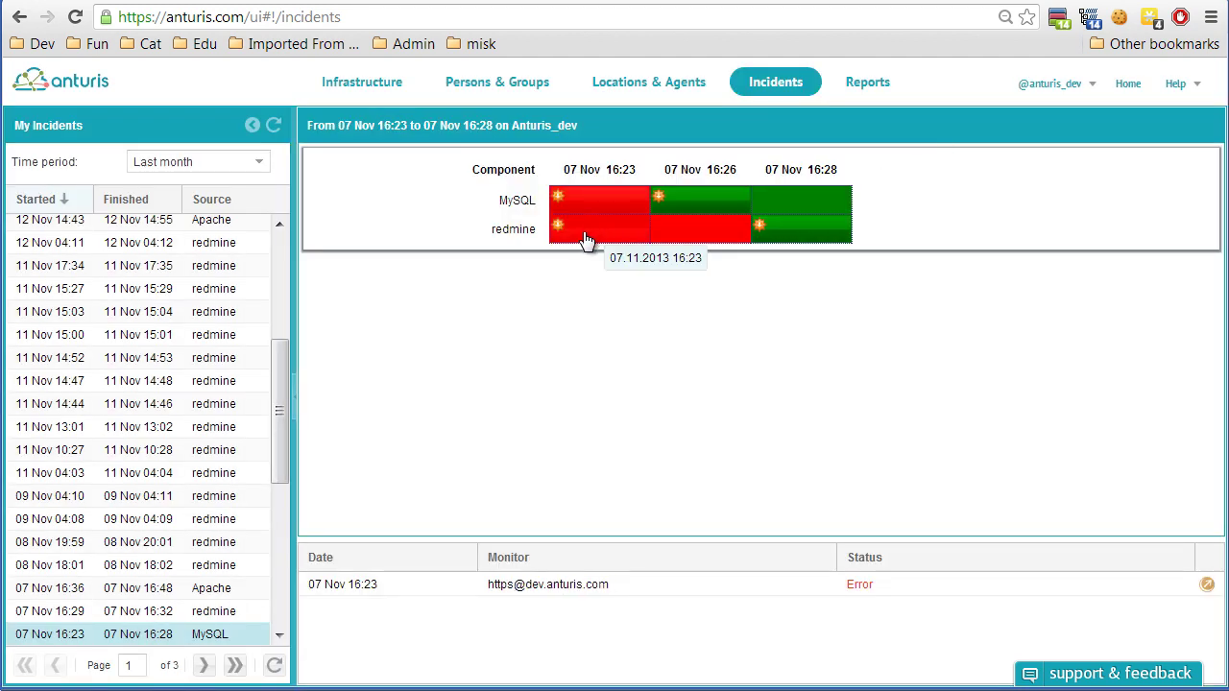
Review the https error details, highlighting the 502 status and the expected 'Redmine' text.
click(1206, 585)
click(831, 210)
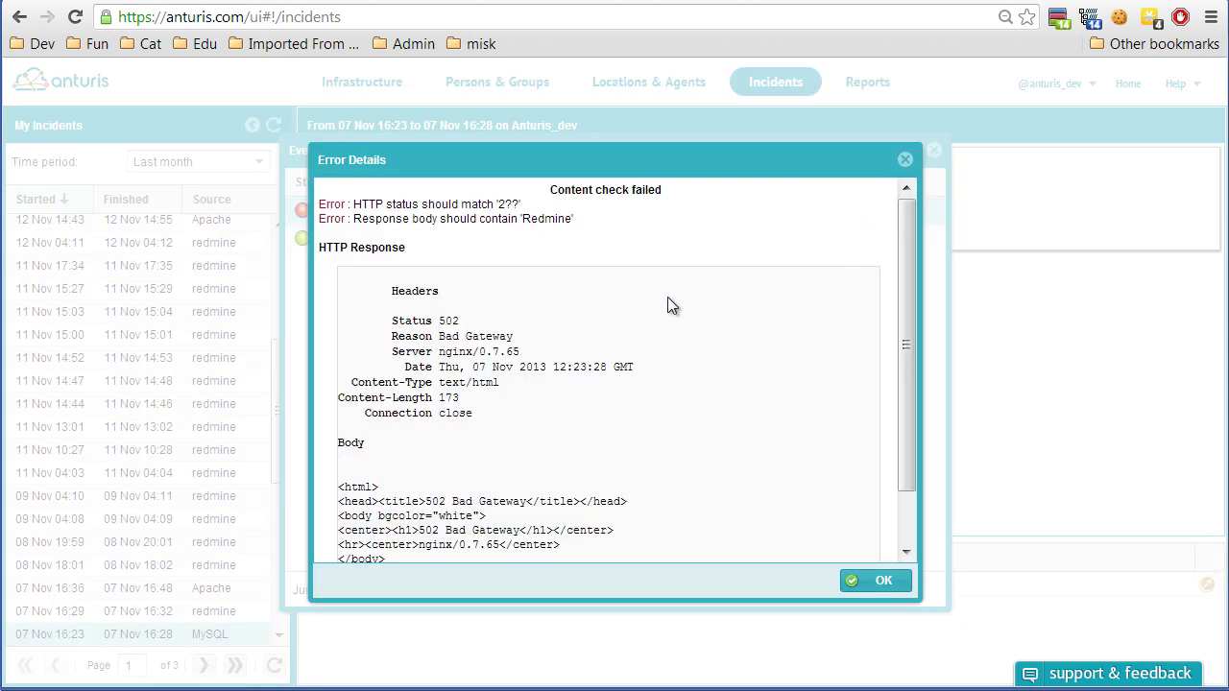
scroll(667, 297, down, 2)
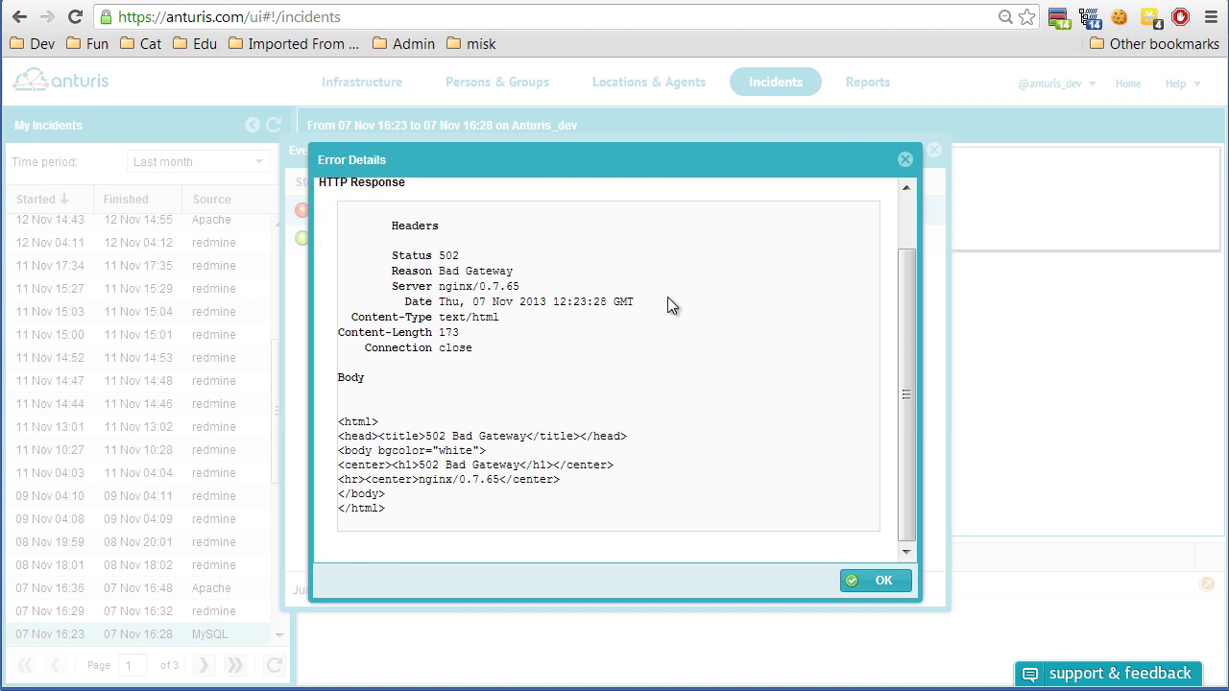
double_click(448, 254)
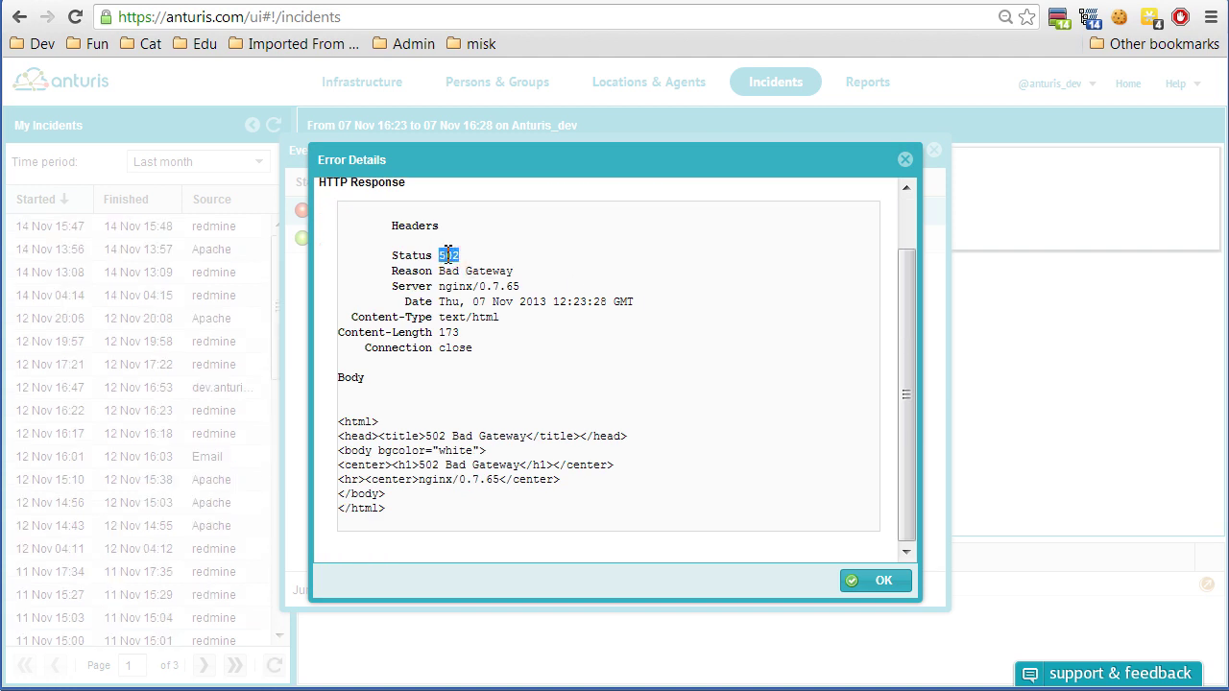
scroll(509, 265, up, 1)
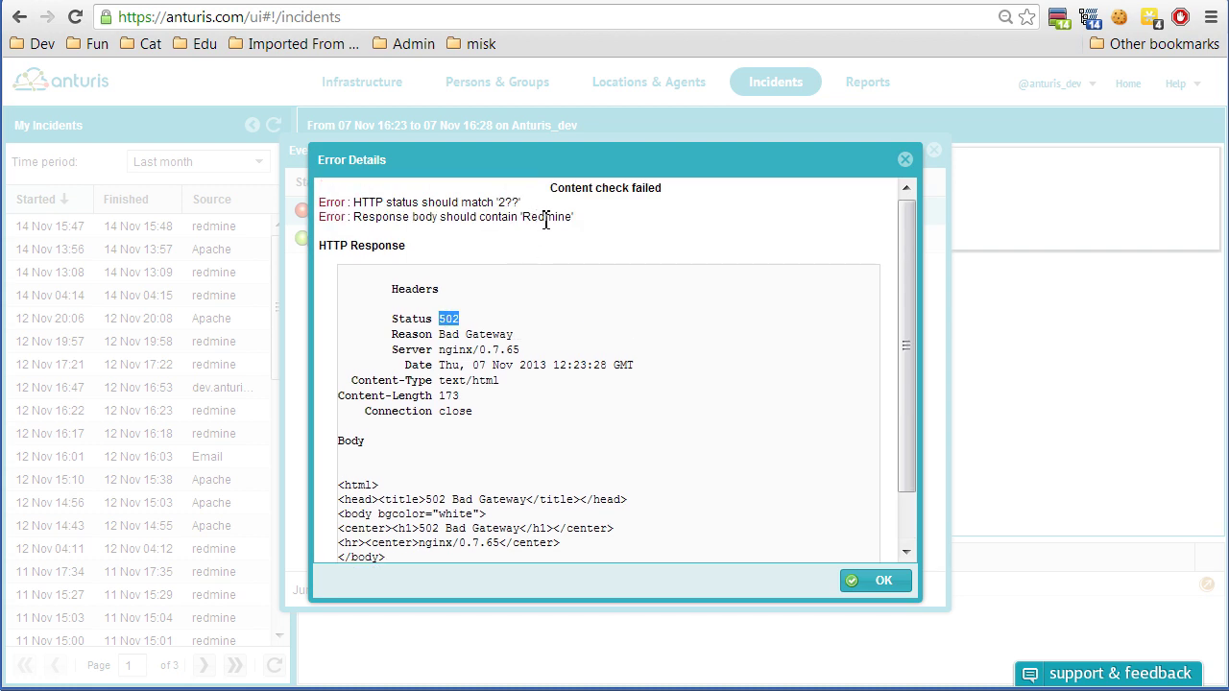
drag(524, 217, 566, 223)
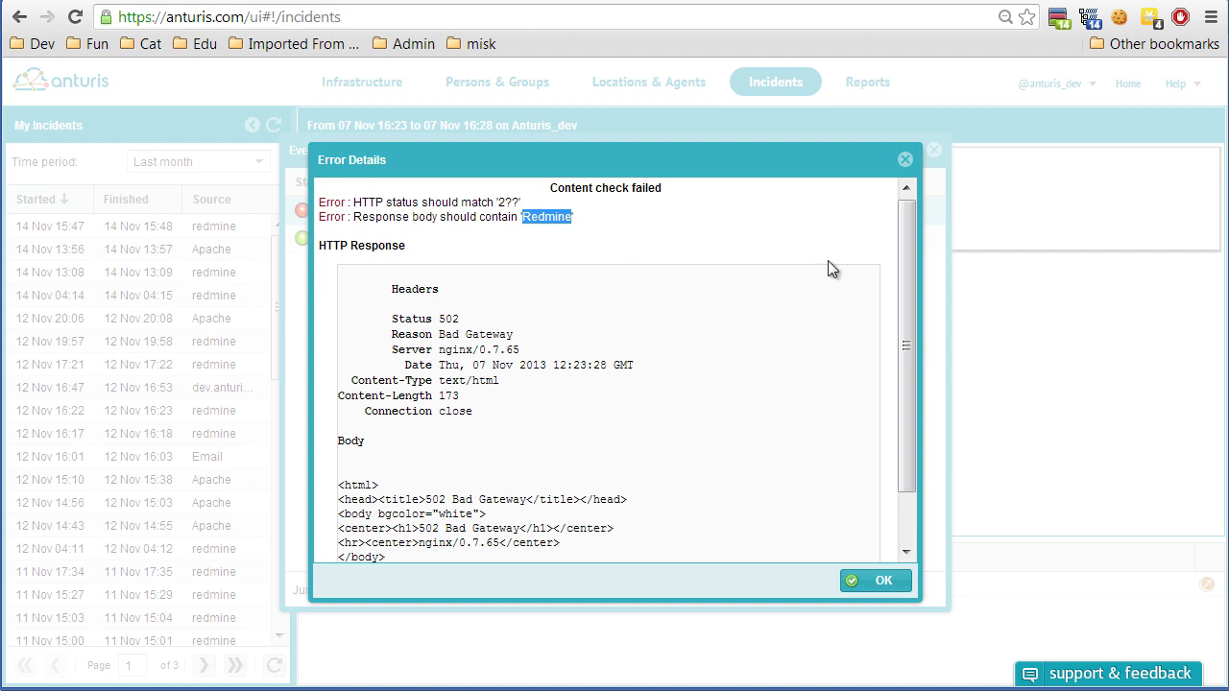
Close the error dialogs and open the 07 Nov 16:29 redmine incident.
click(904, 159)
click(933, 151)
drag(286, 312, 290, 472)
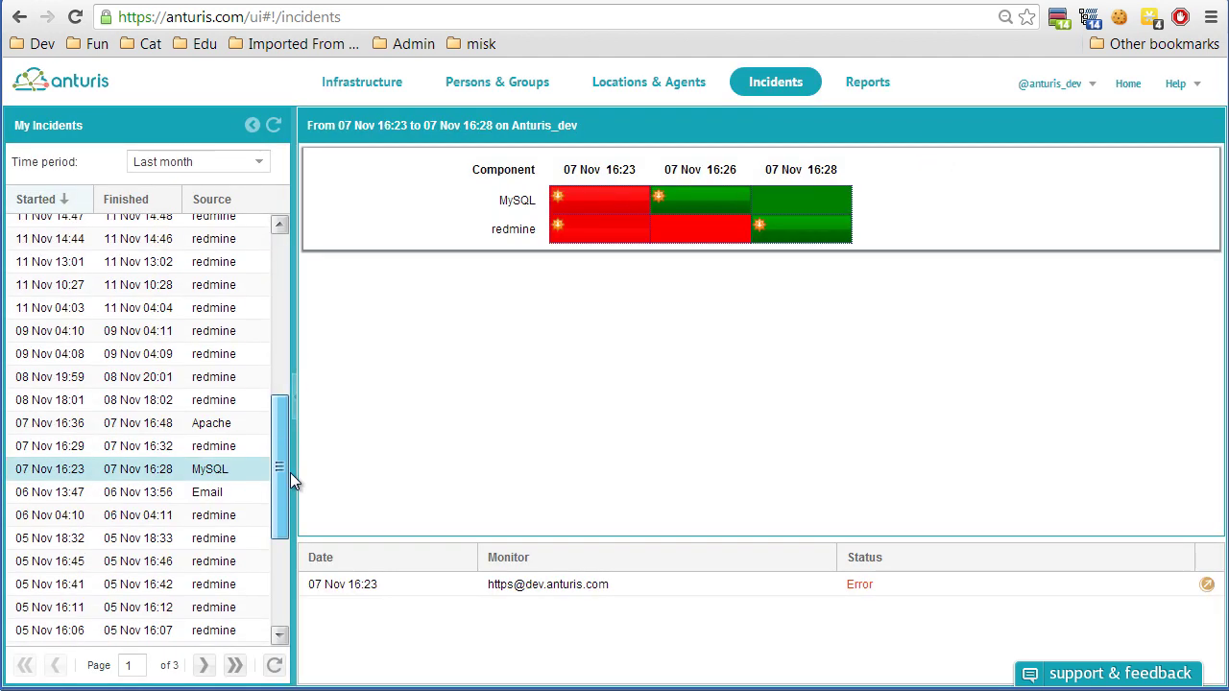
click(212, 447)
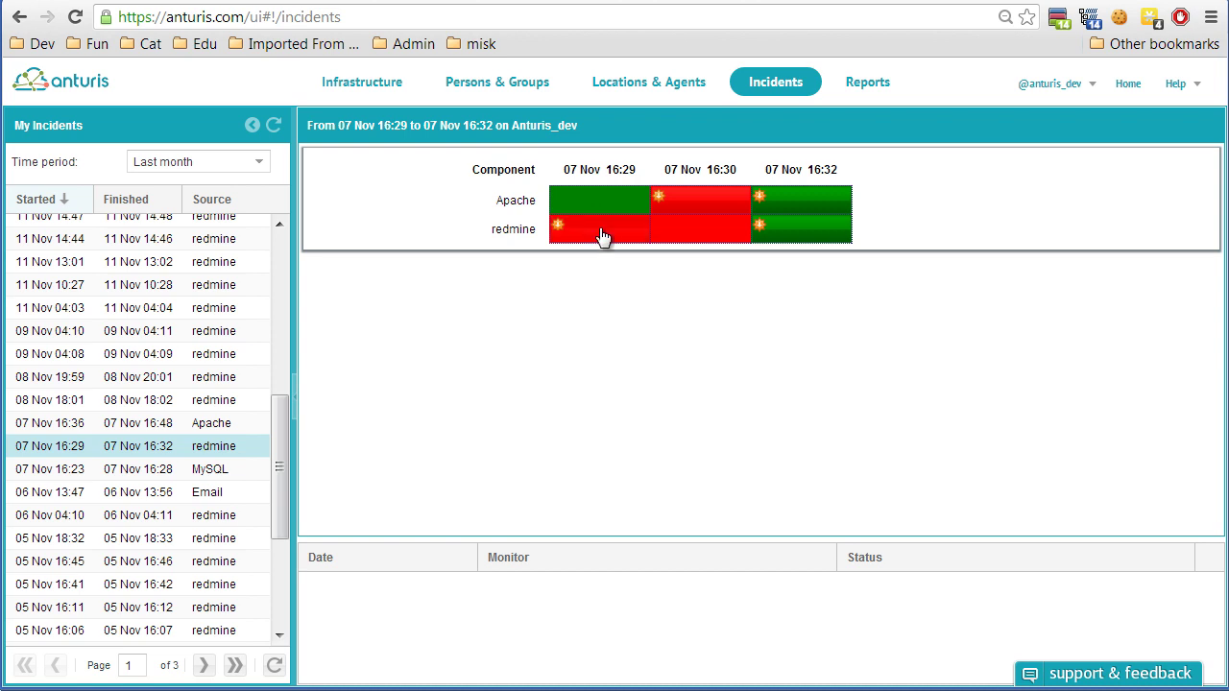
click(563, 229)
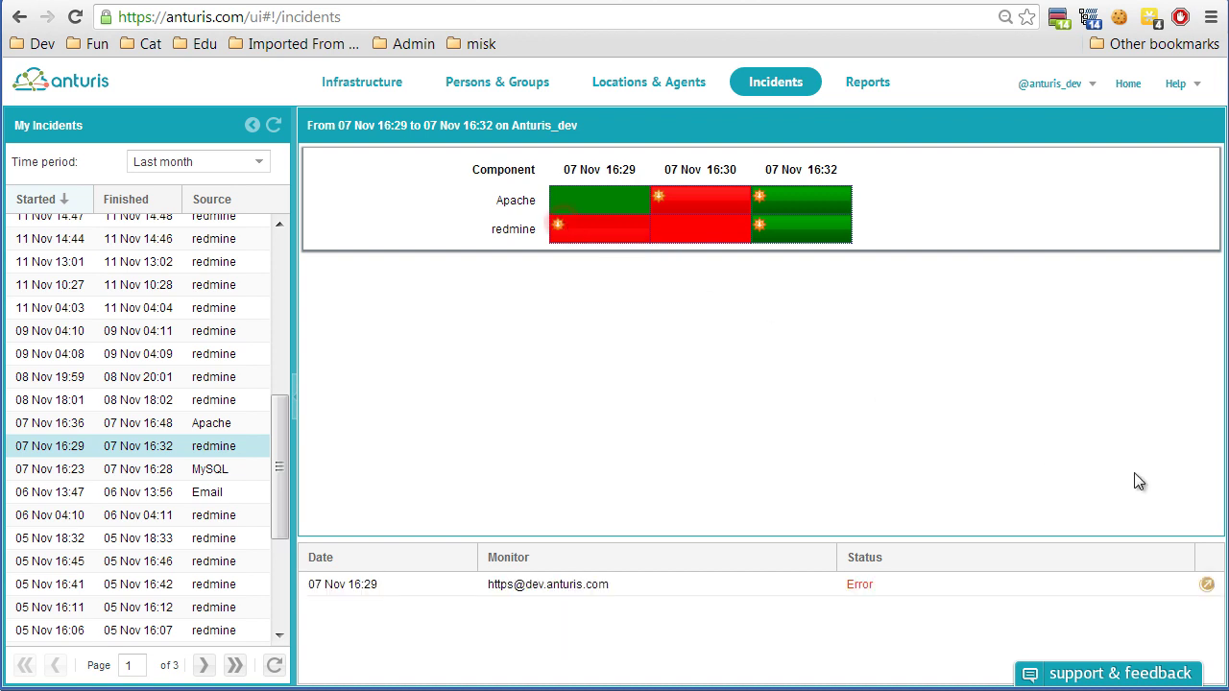
click(1207, 586)
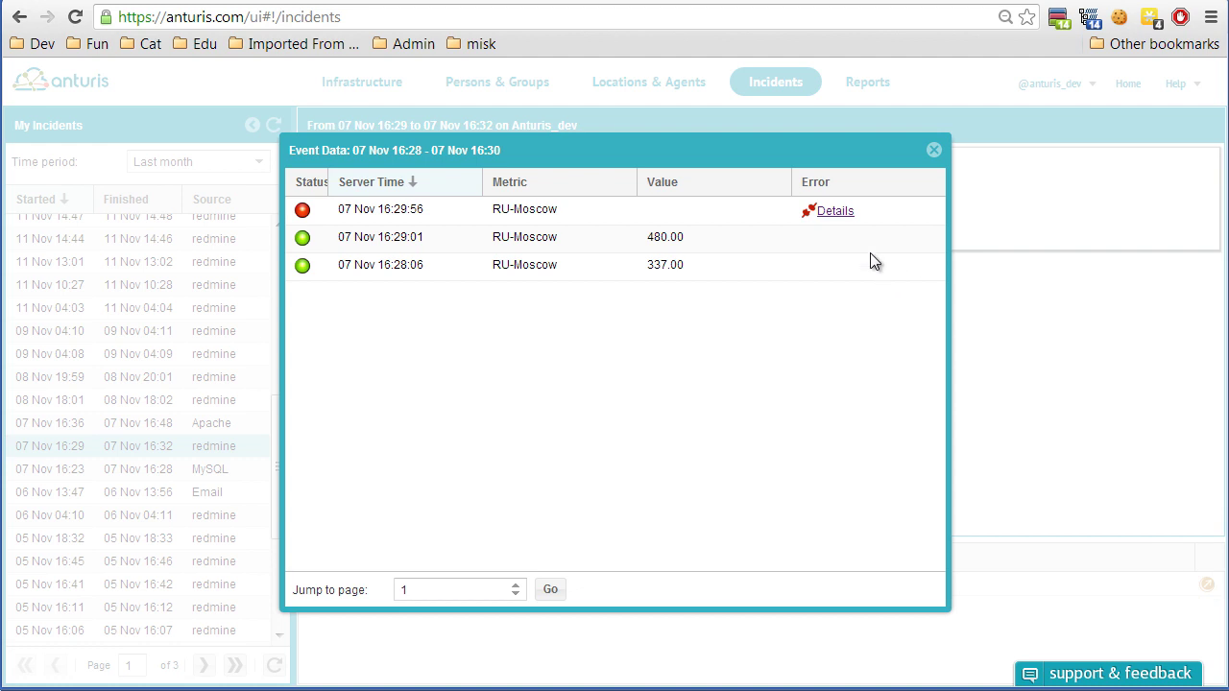
click(834, 211)
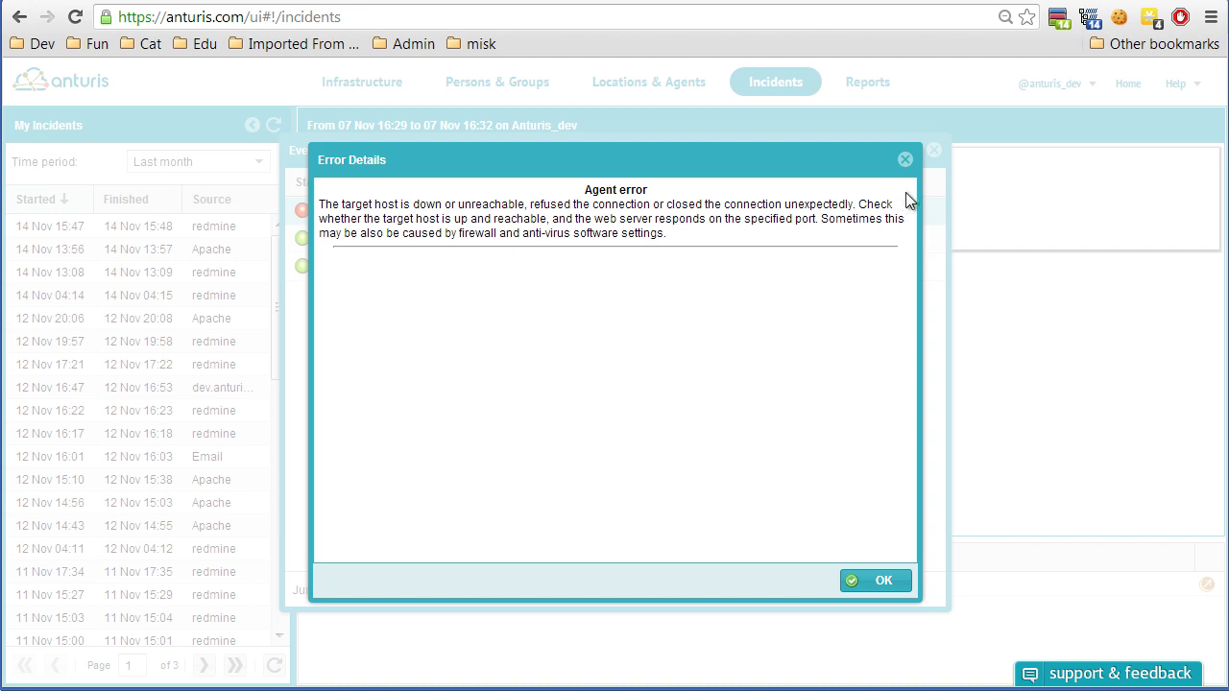
click(904, 160)
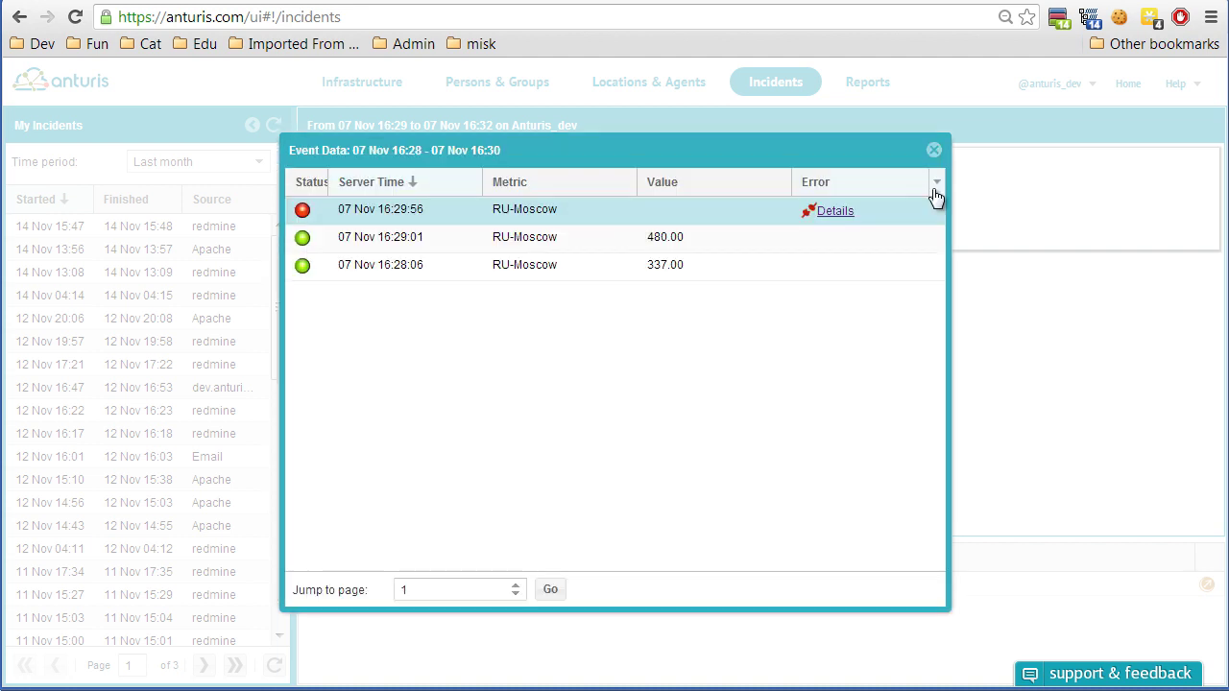
click(935, 157)
click(697, 204)
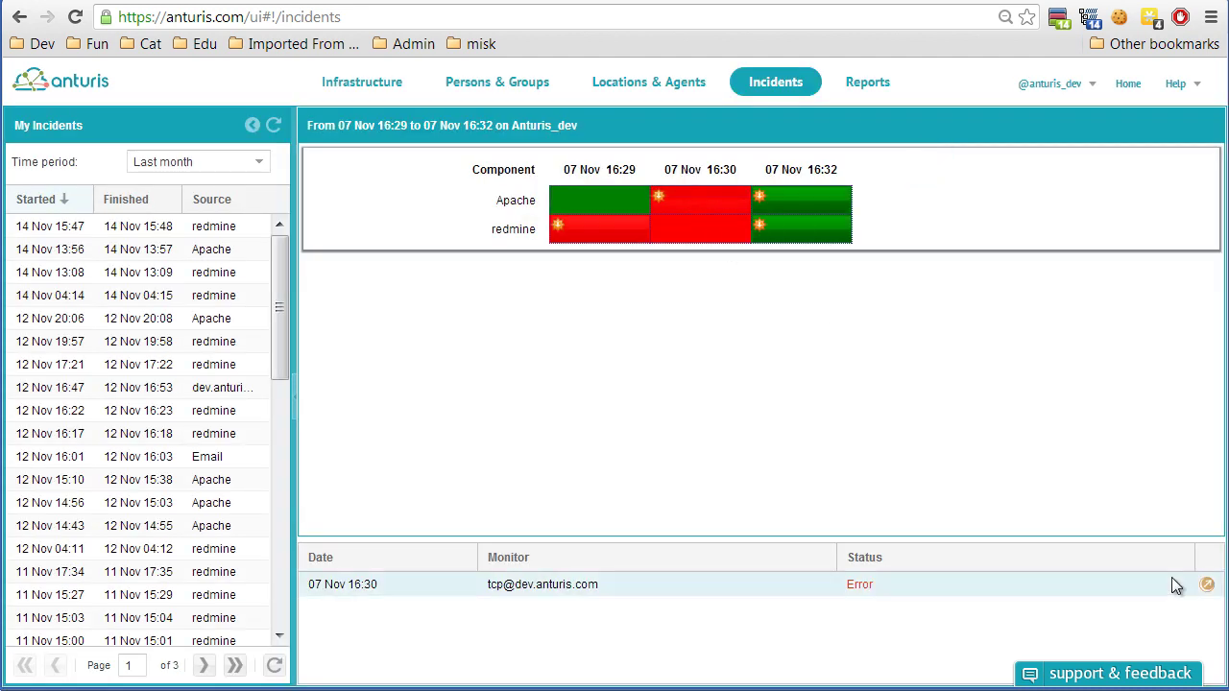
click(1206, 585)
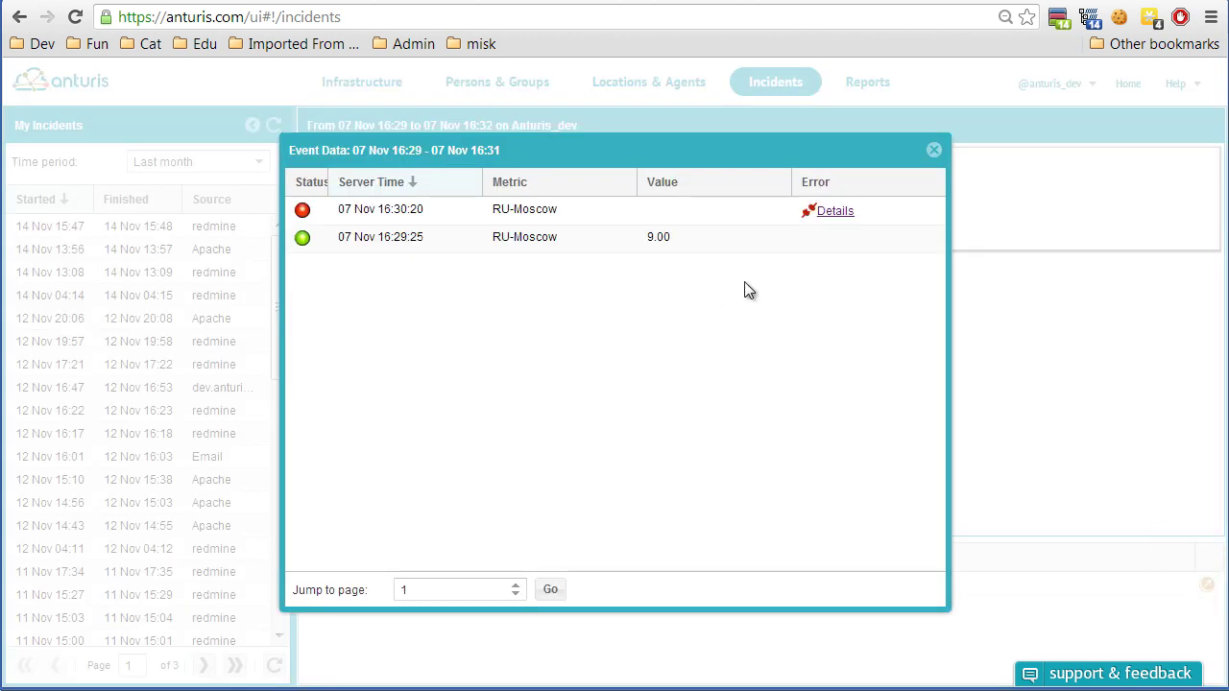
click(828, 211)
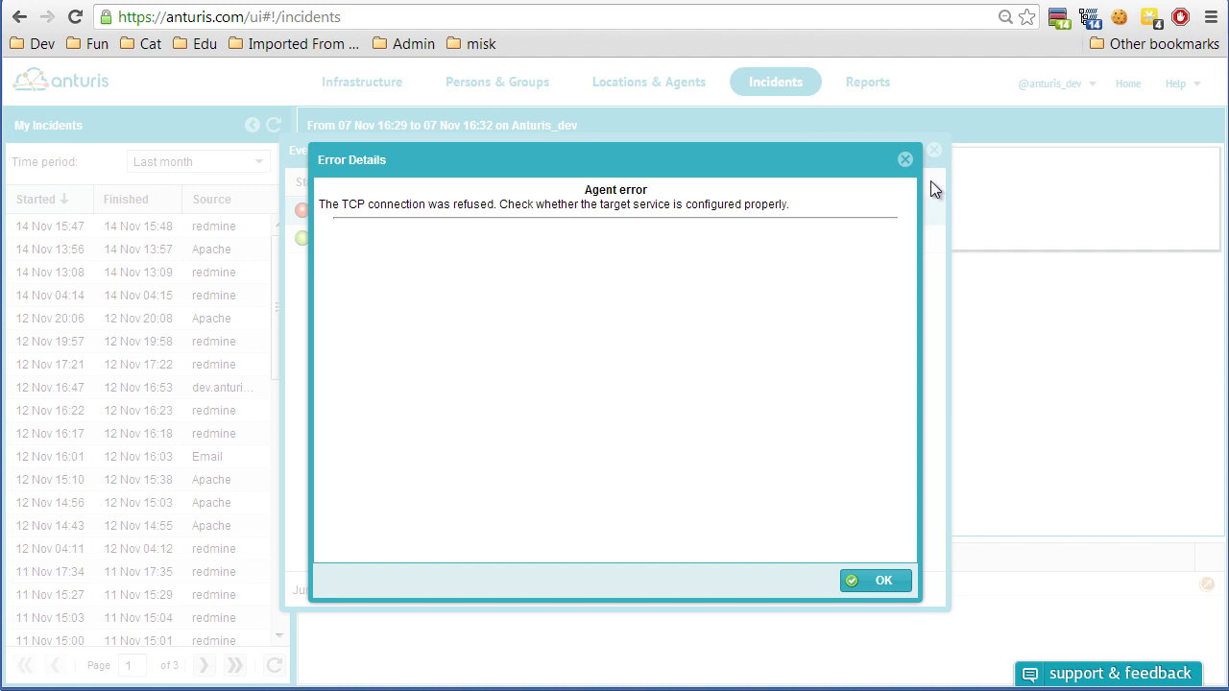
click(905, 161)
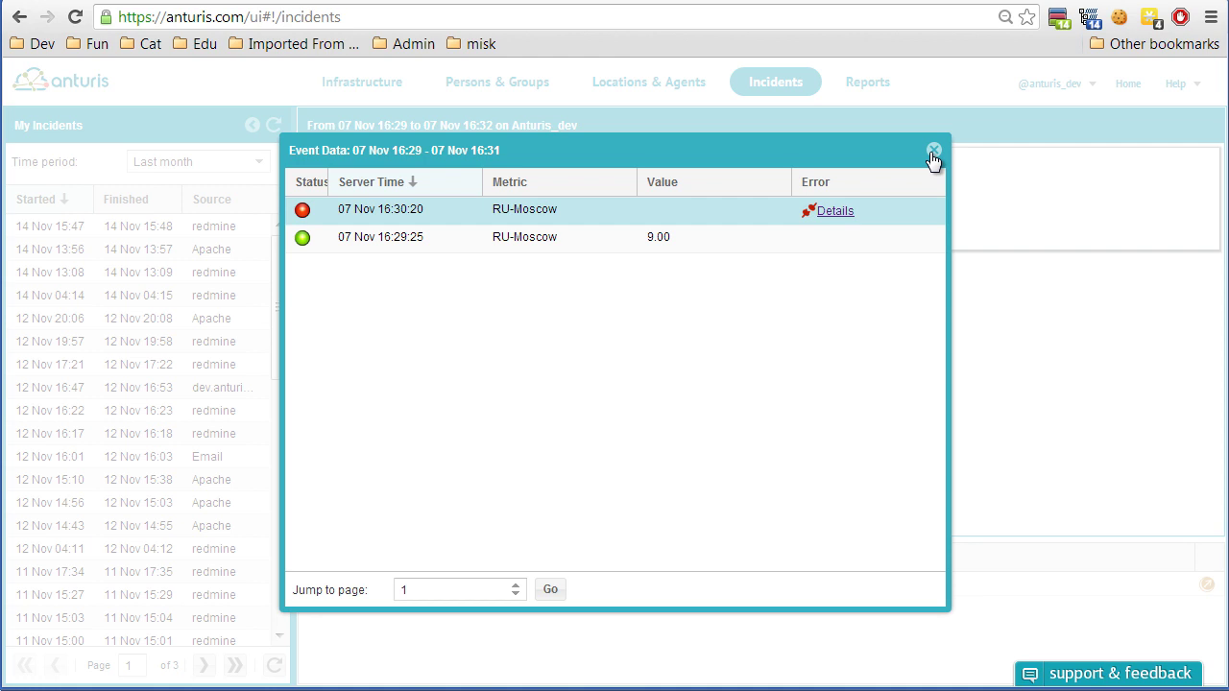
click(931, 151)
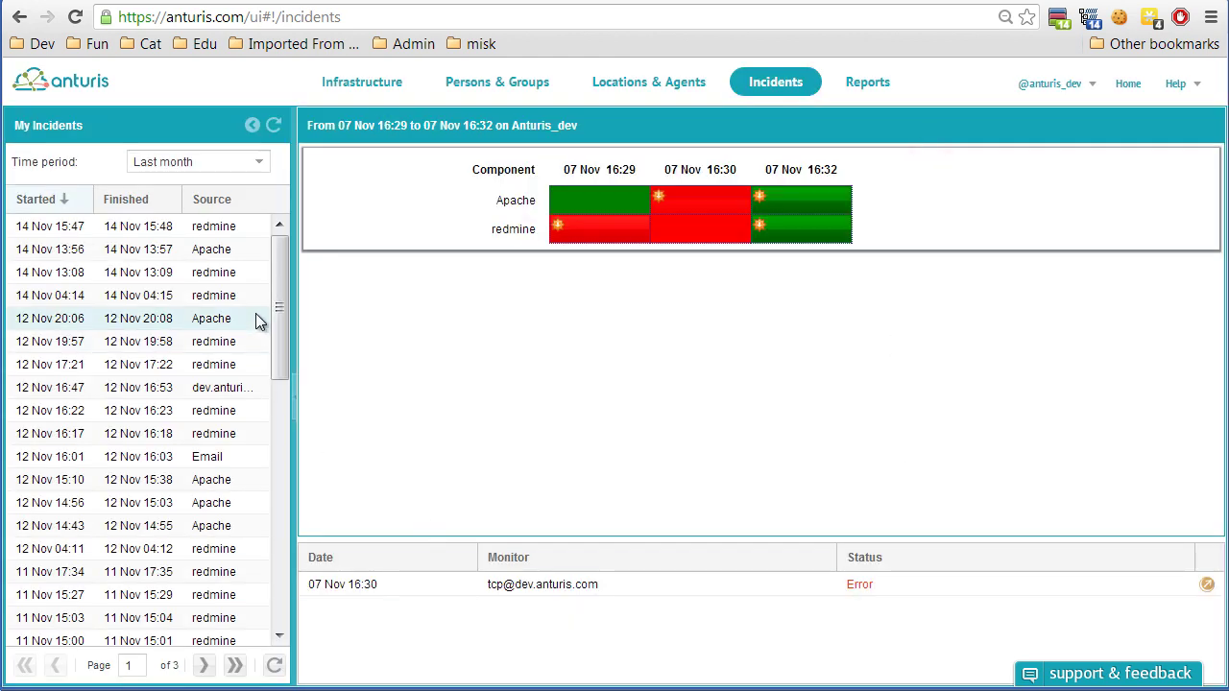
drag(271, 309, 278, 457)
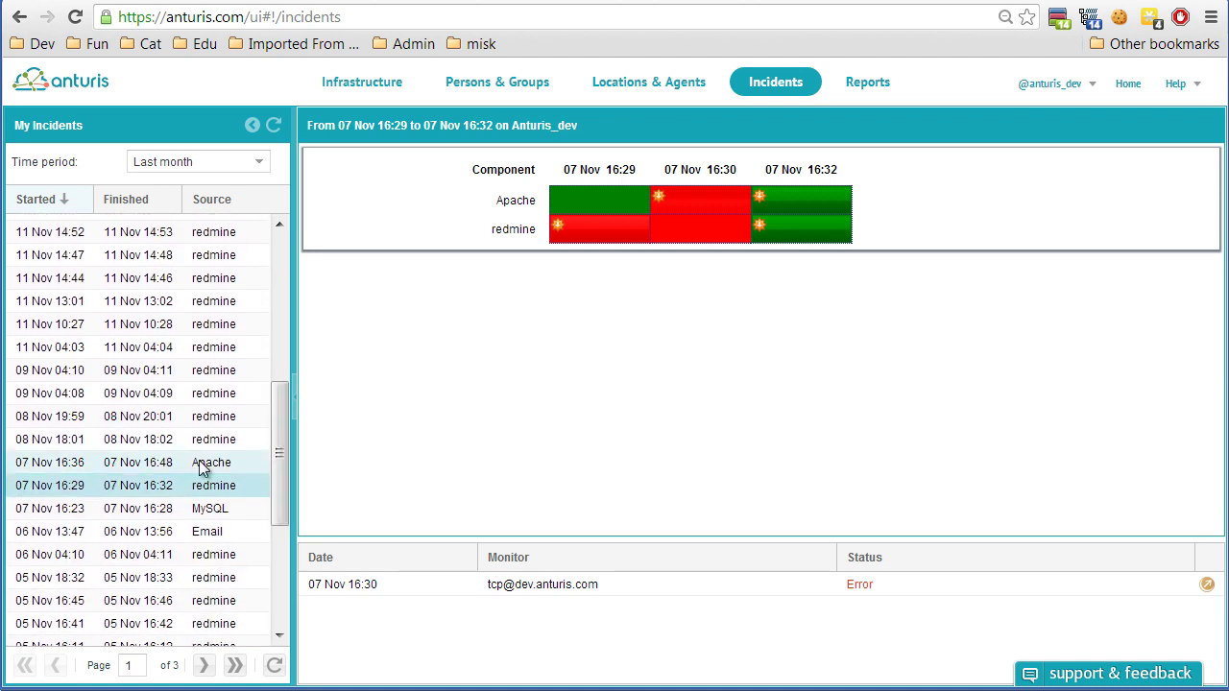
Open the 07 Nov 16:36 incident and review the MySQL agent error at 16:36.
click(211, 462)
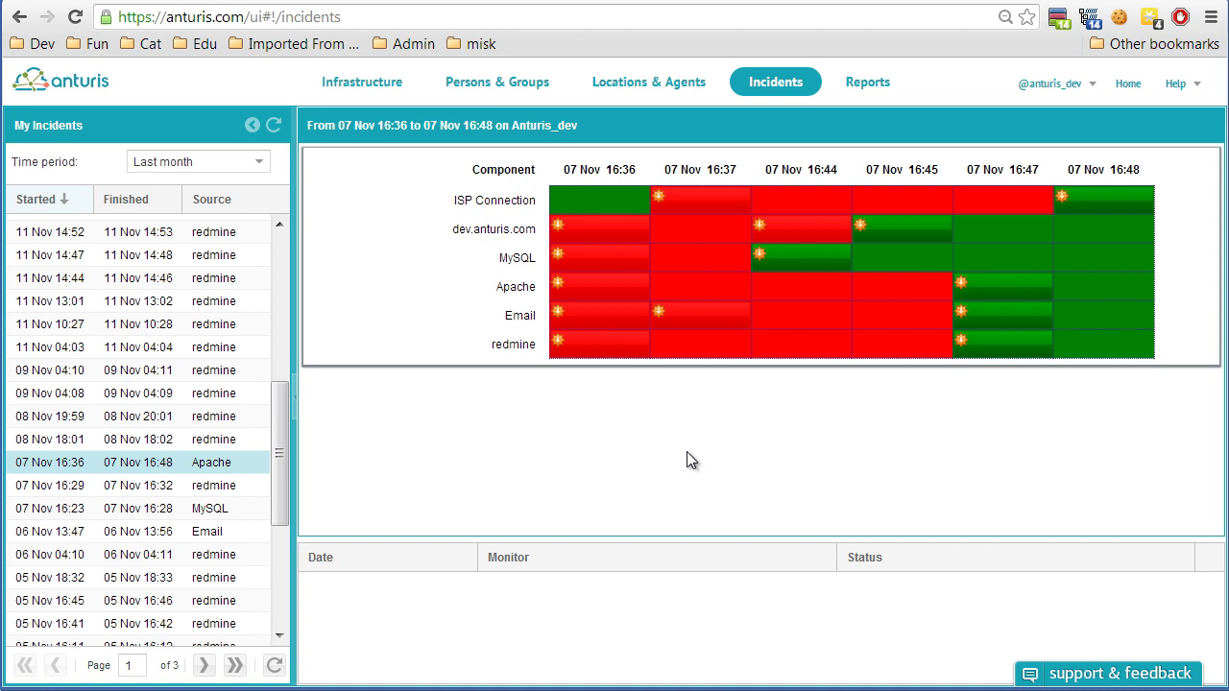
click(588, 267)
click(1205, 582)
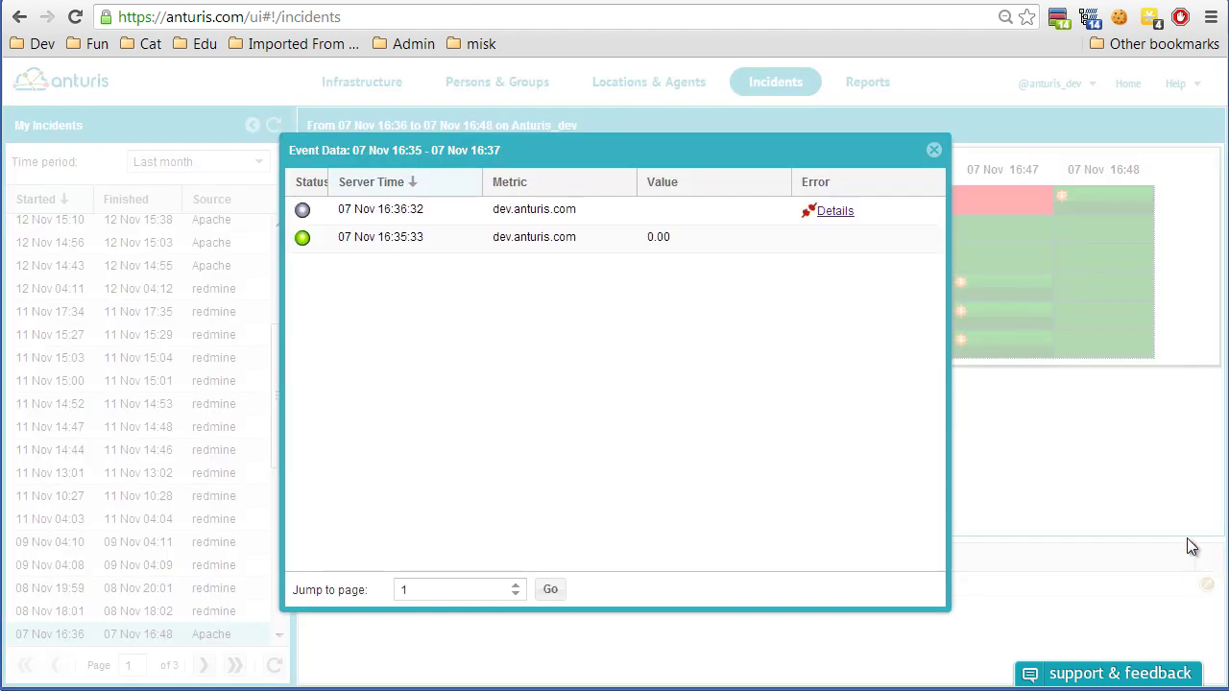
click(837, 210)
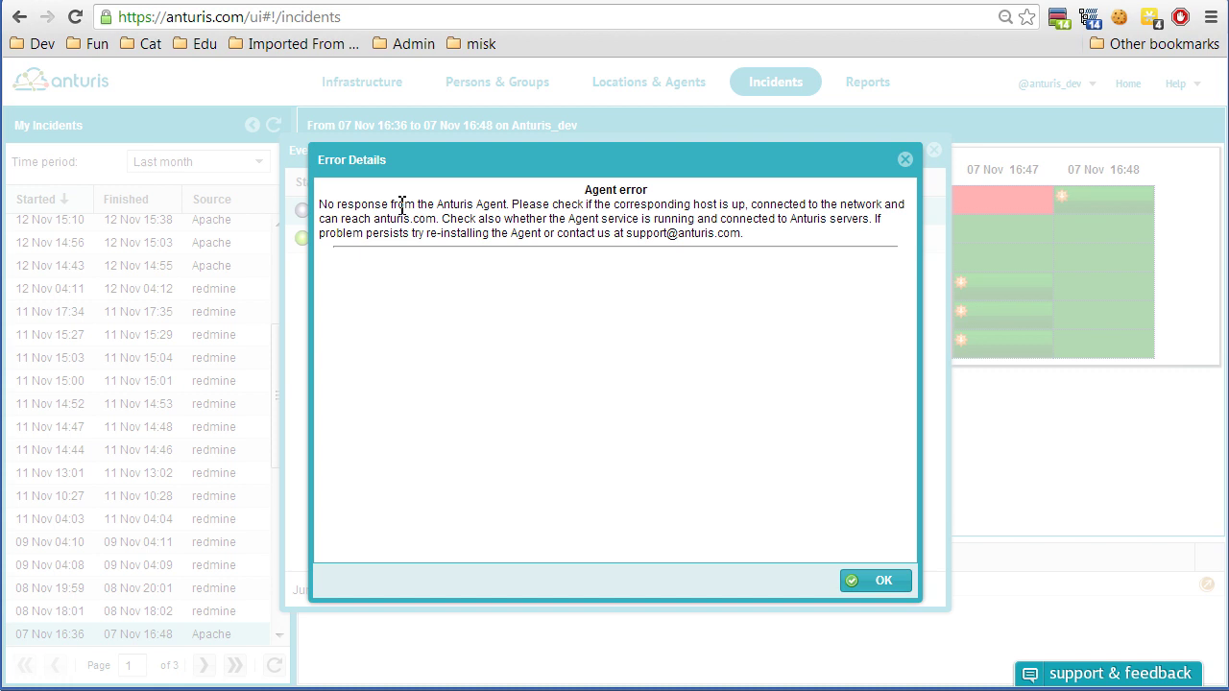
click(905, 159)
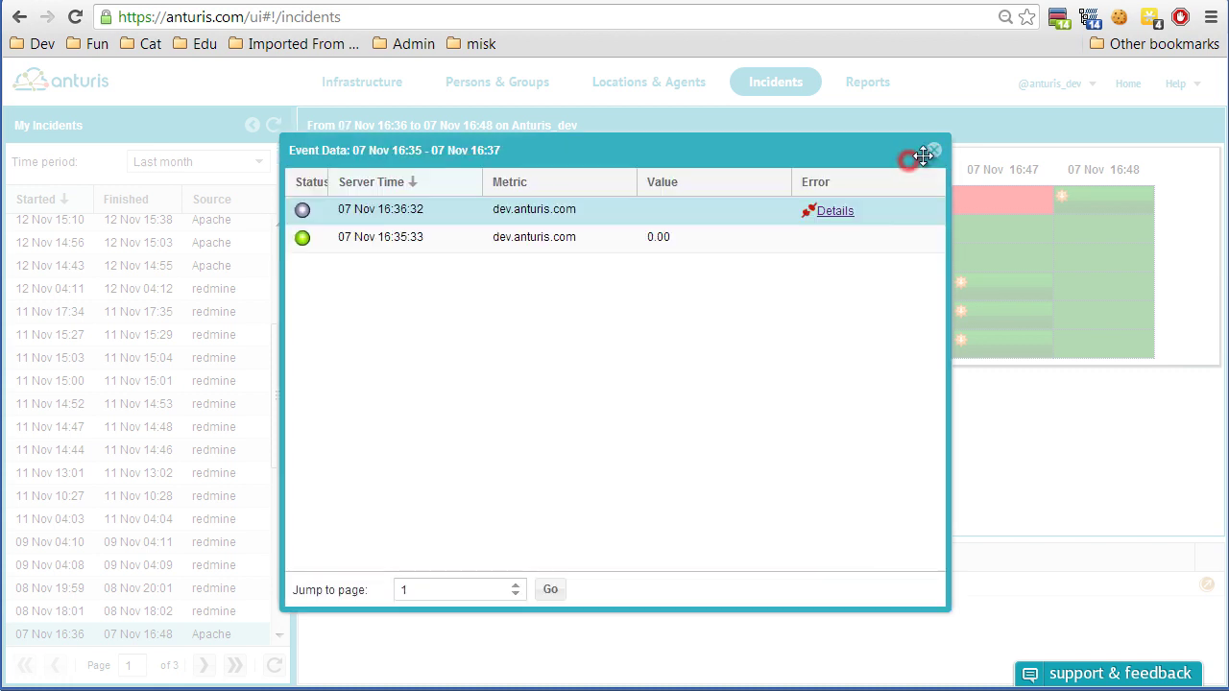
click(932, 151)
click(681, 209)
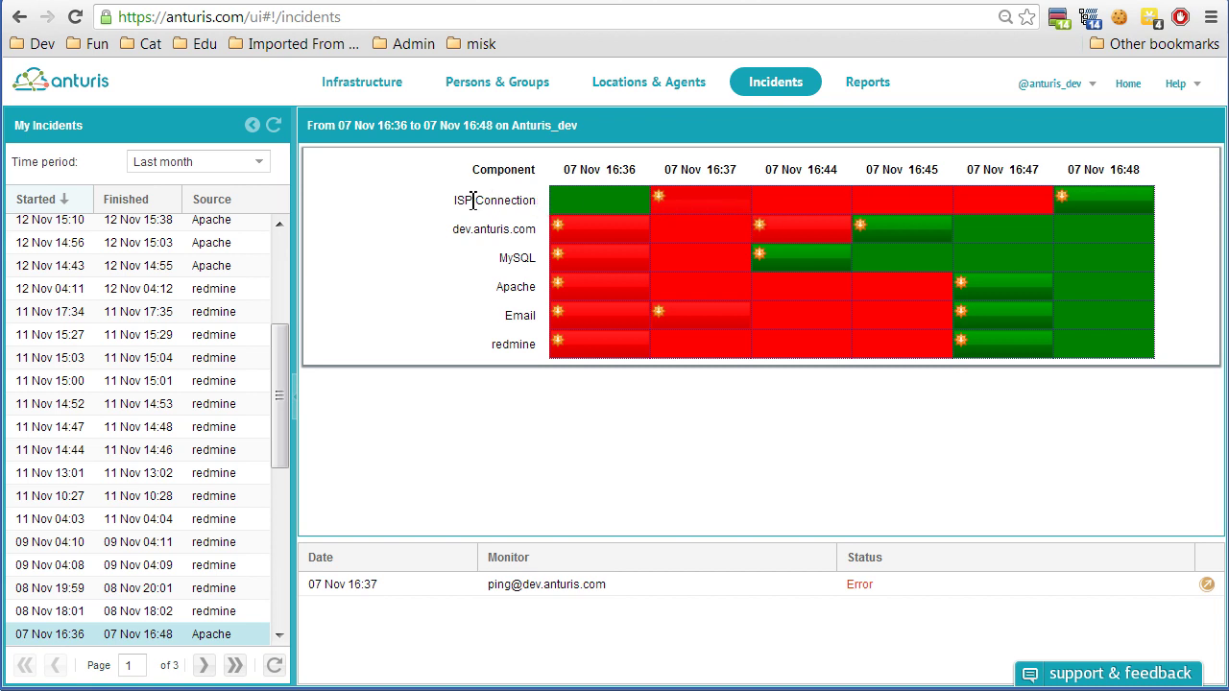
click(1208, 585)
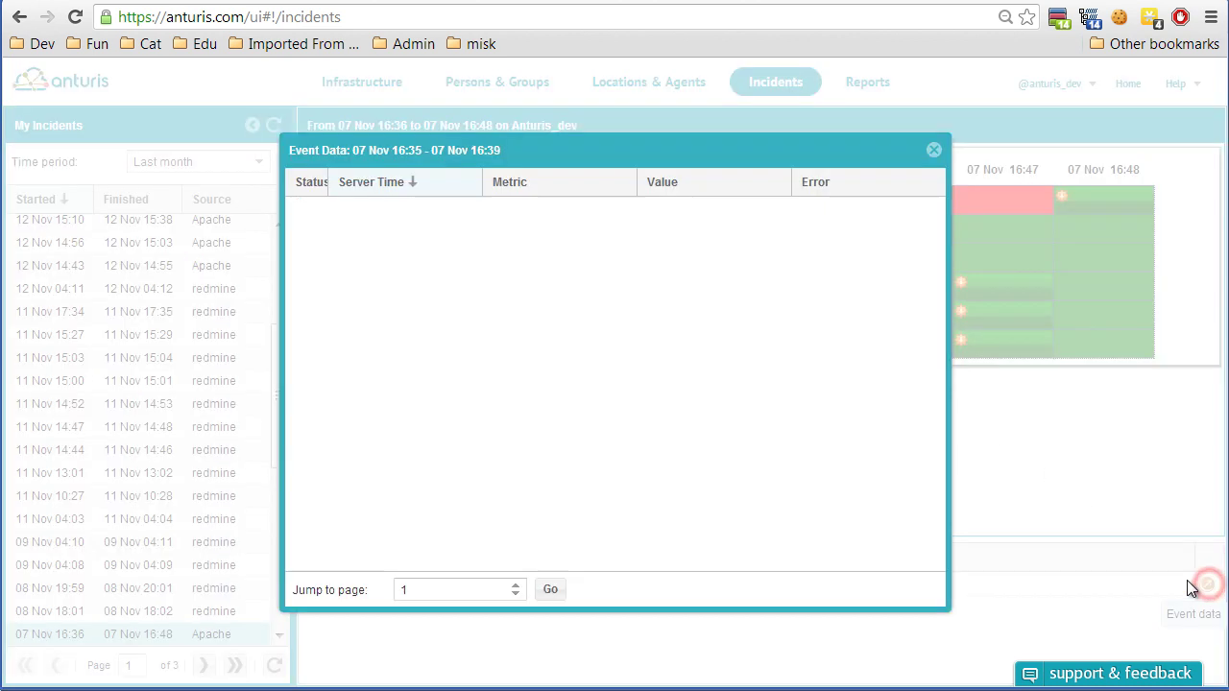
drag(578, 141, 736, 205)
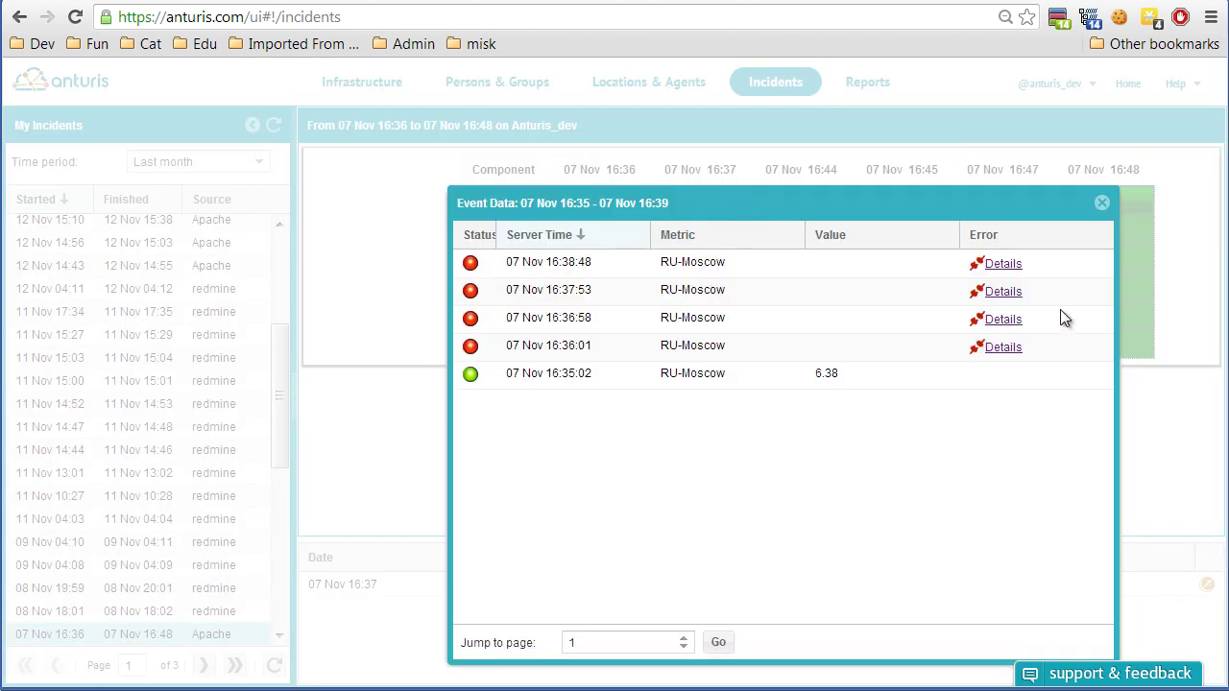
click(1003, 291)
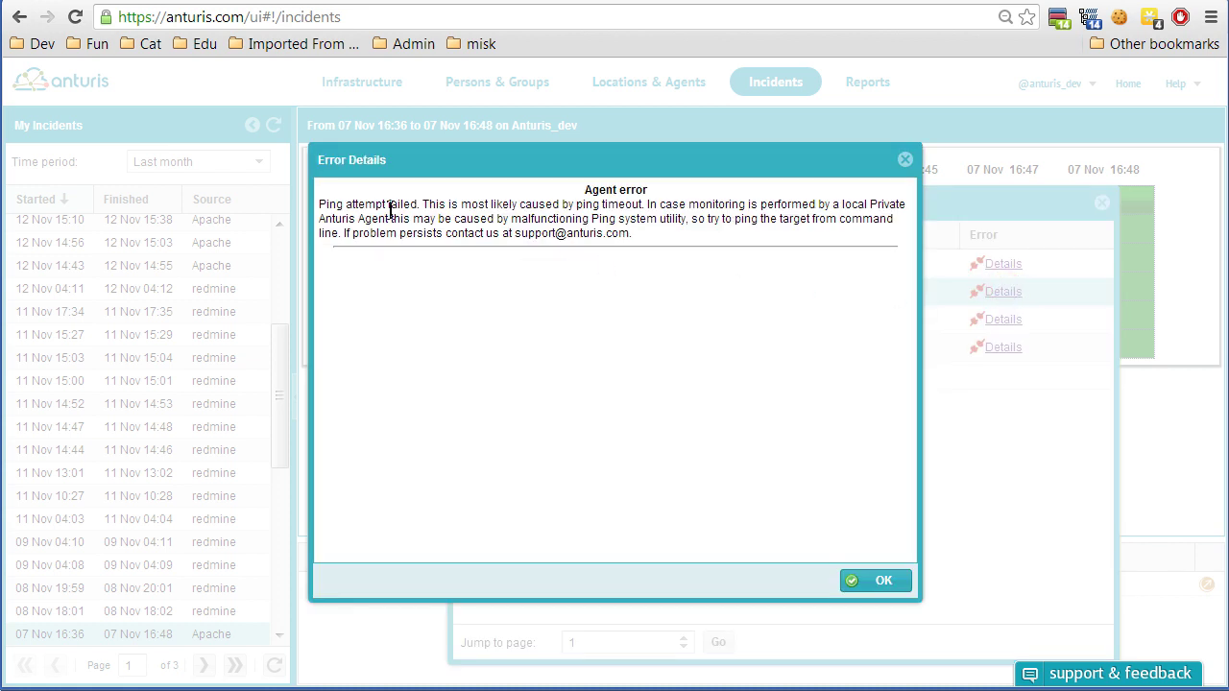
drag(323, 204, 417, 203)
click(906, 160)
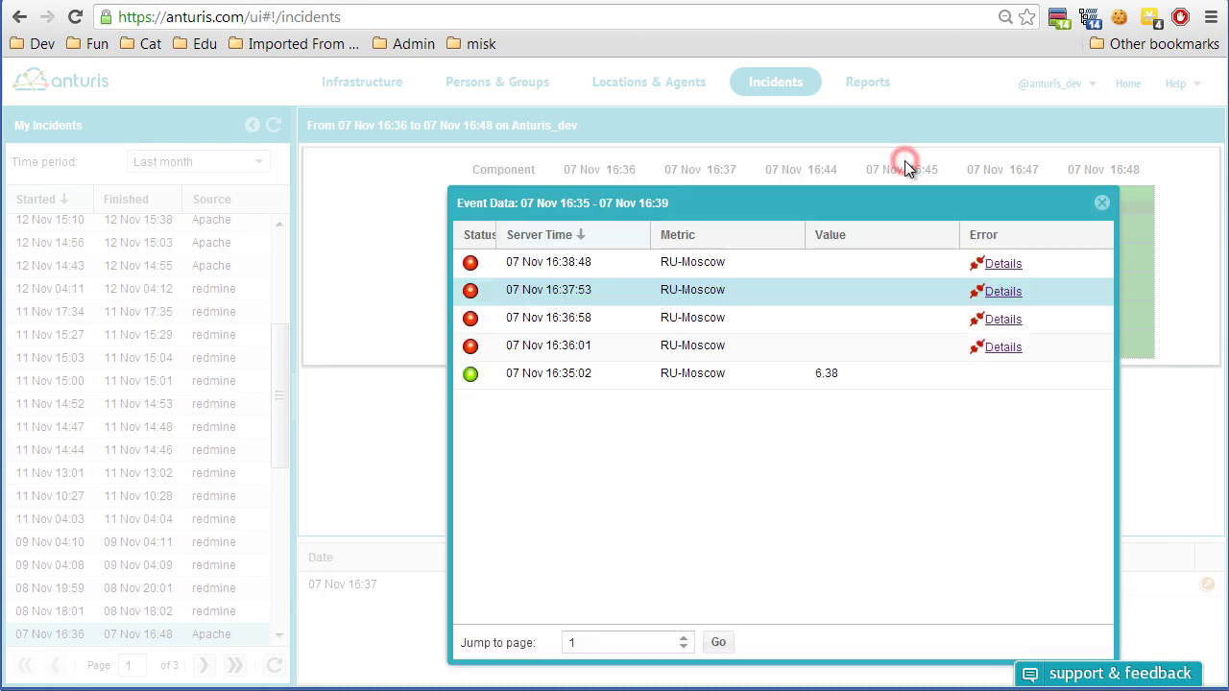
click(1101, 200)
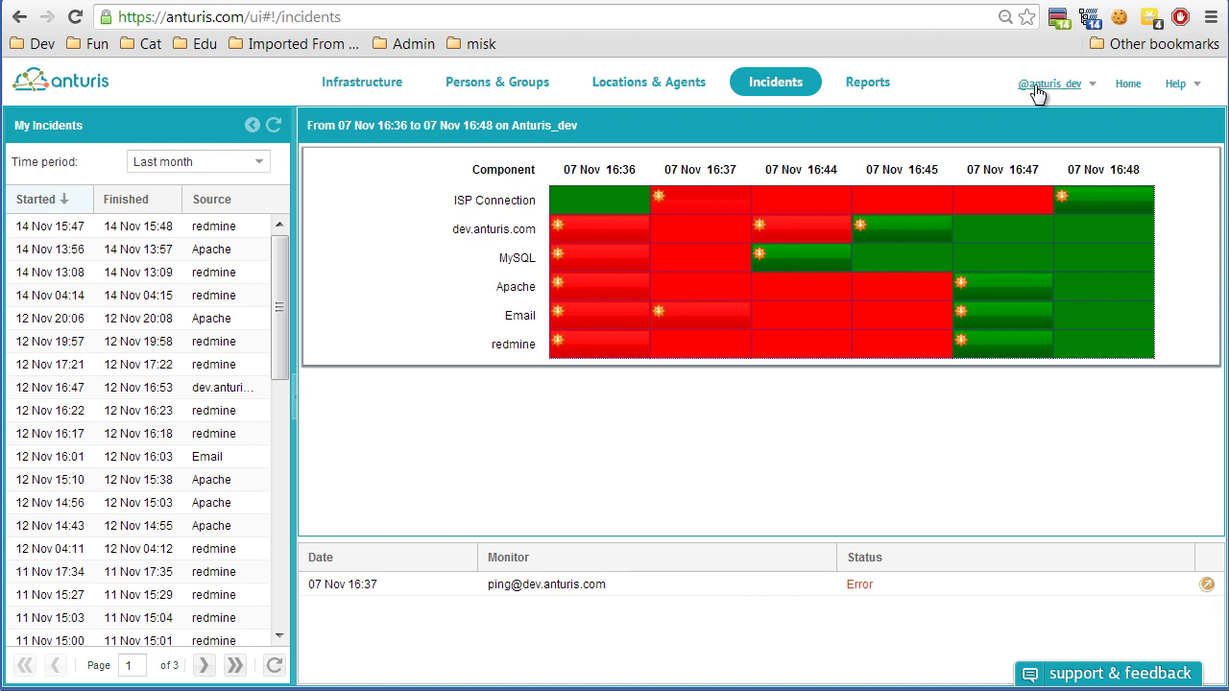
Show the daily up-time report for Mon, 11 Nov 2013 after checking 12 Nov.
click(881, 87)
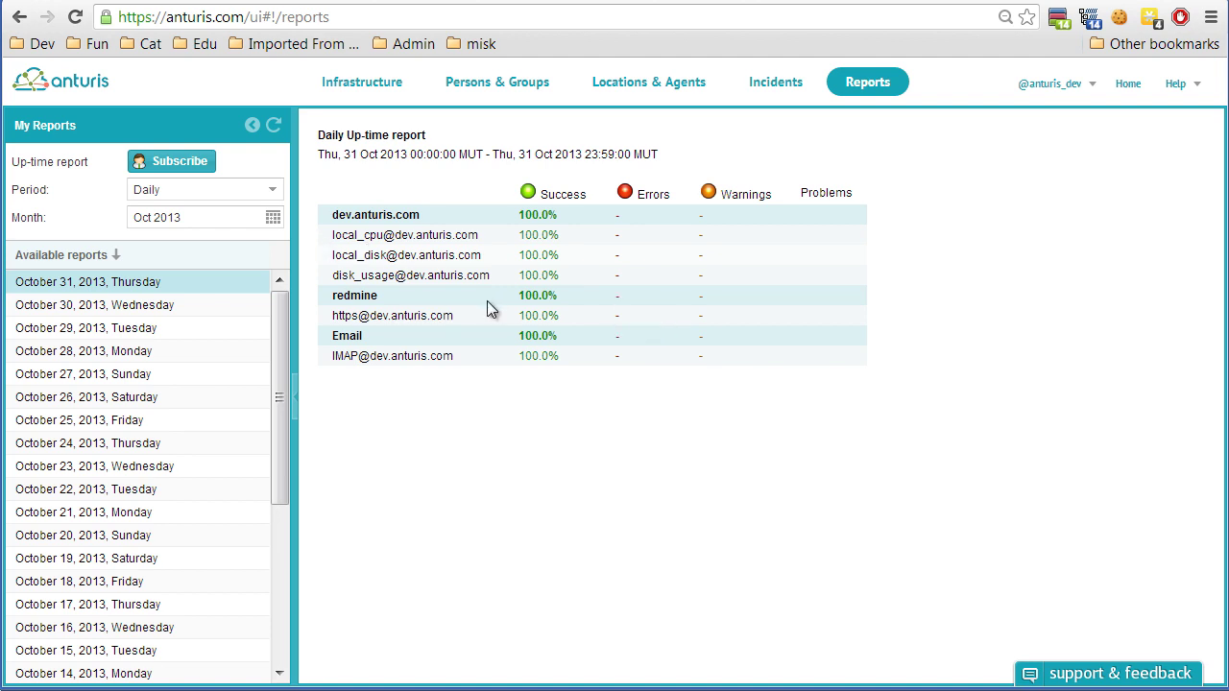
click(271, 218)
click(205, 377)
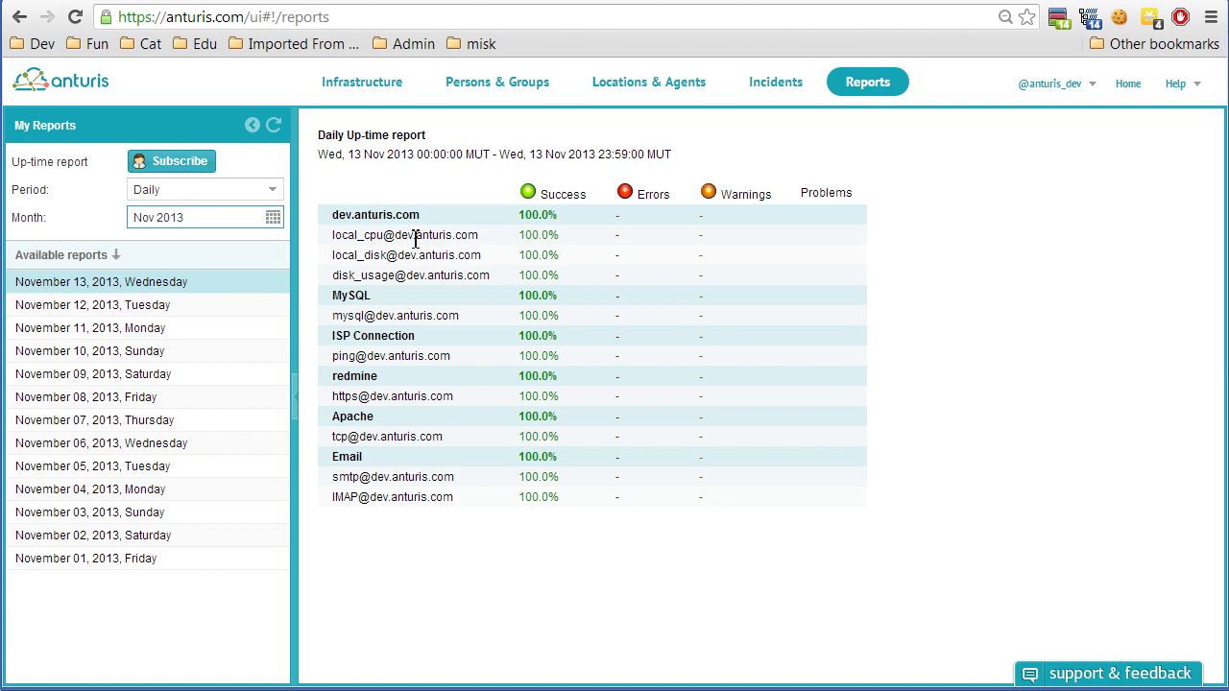
click(197, 306)
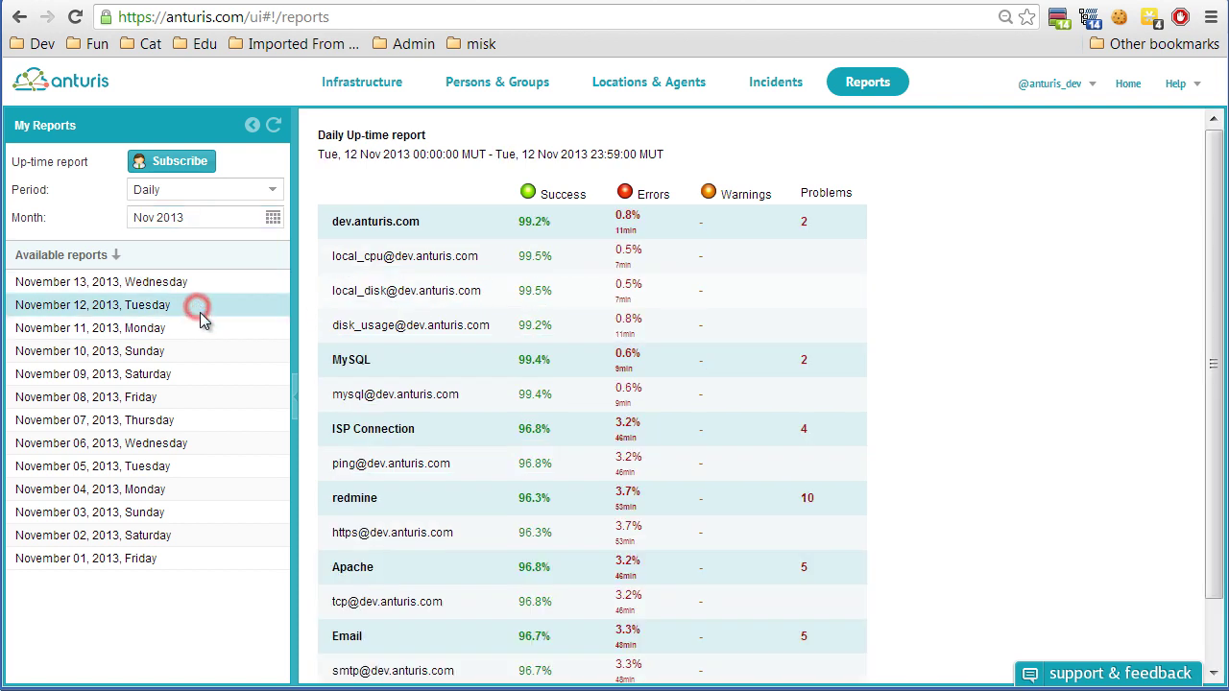
scroll(659, 306, down, 2)
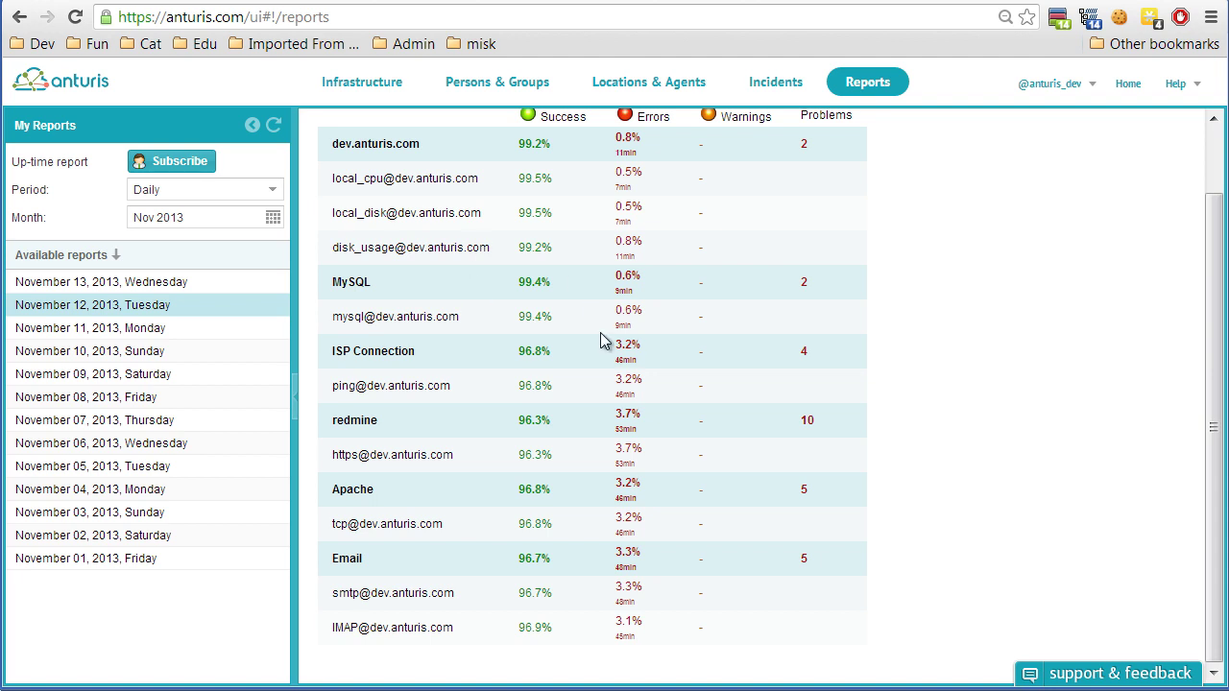
scroll(663, 352, up, 2)
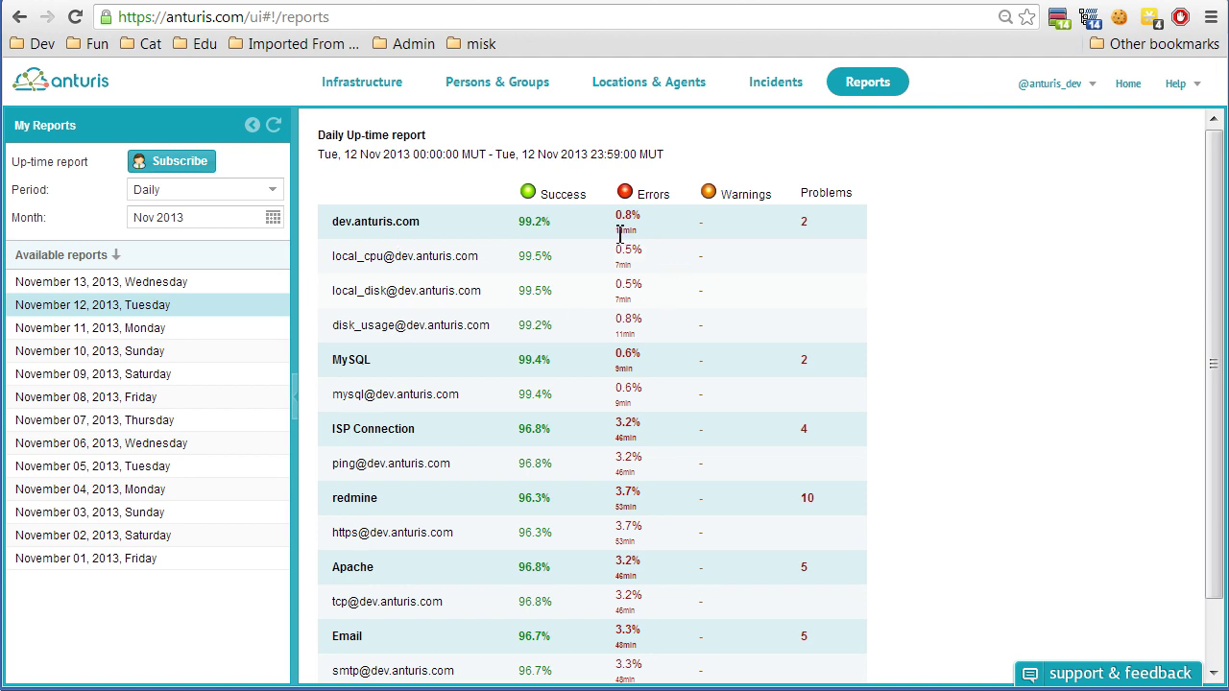
click(120, 327)
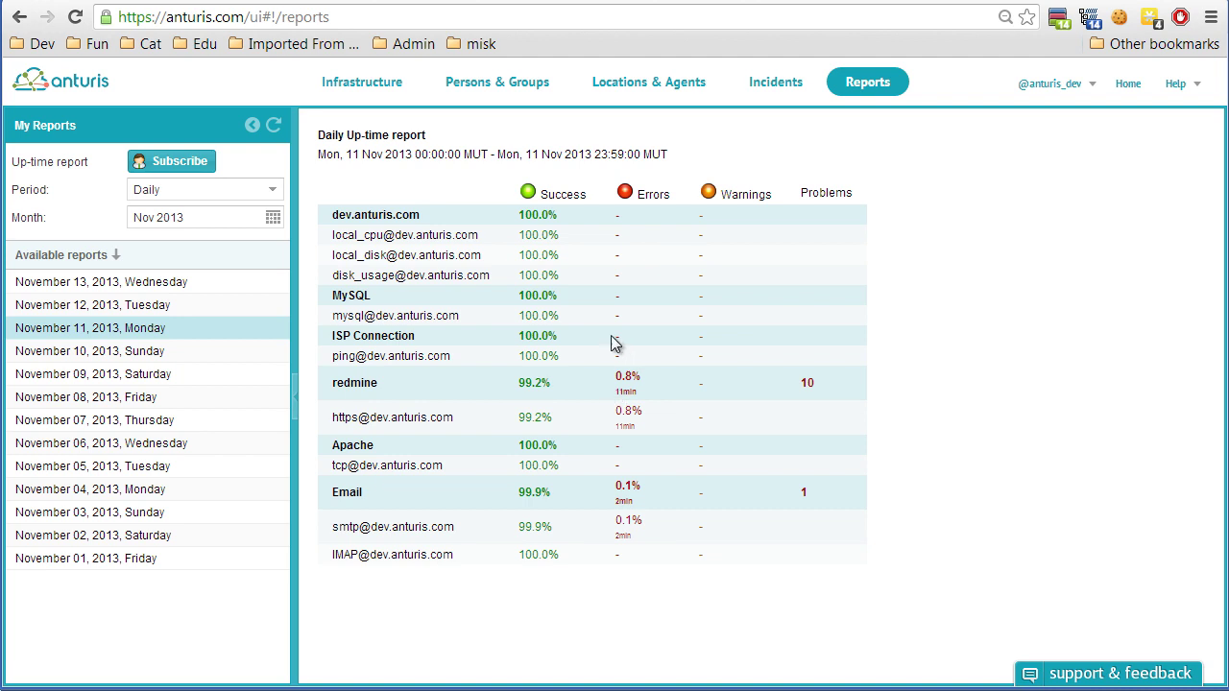
Subscribe the second person to monthly reports and save the subscriptions.
click(173, 163)
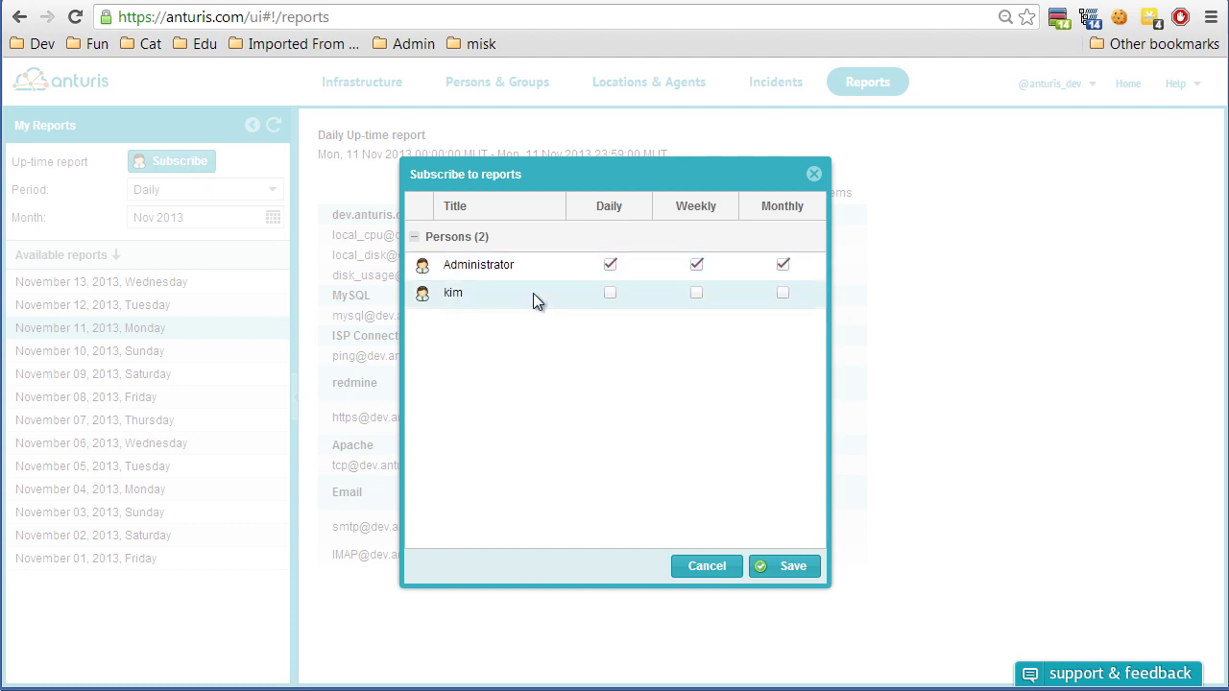
click(783, 294)
click(793, 567)
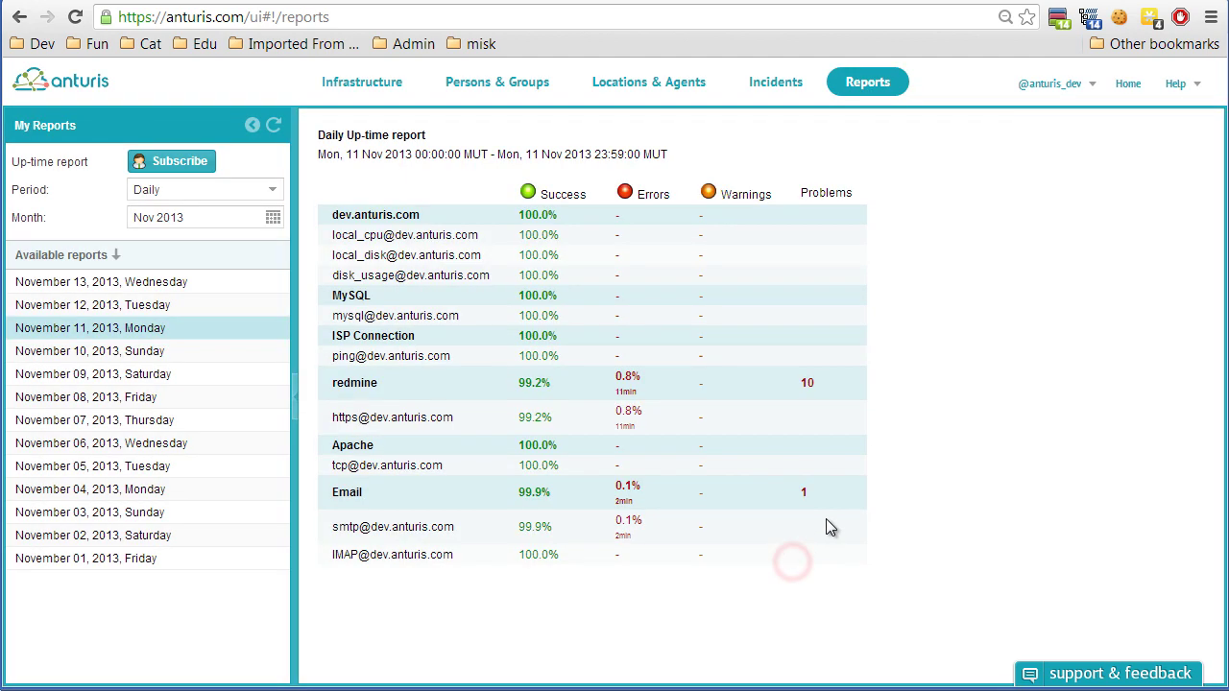
On Persons & Groups, add a new person with their name and e-mail, then return to the infrastructure map.
click(495, 87)
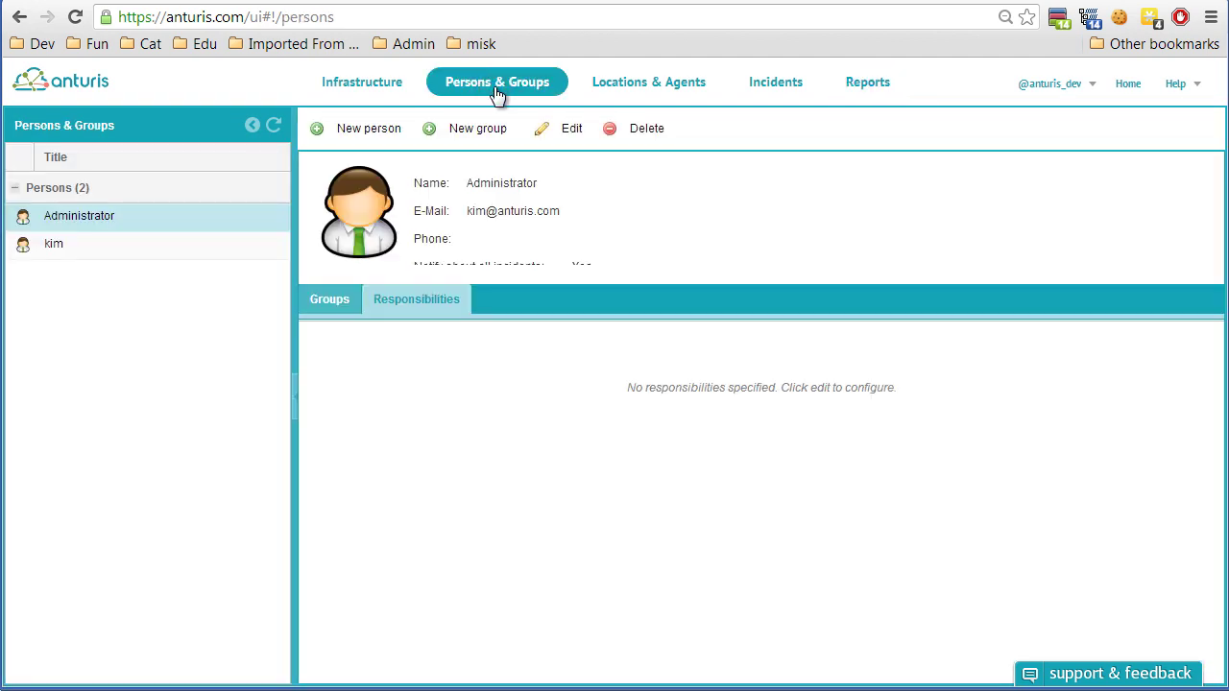
click(465, 130)
click(556, 265)
click(799, 188)
click(335, 128)
click(587, 278)
text(sn)
key(Tab)
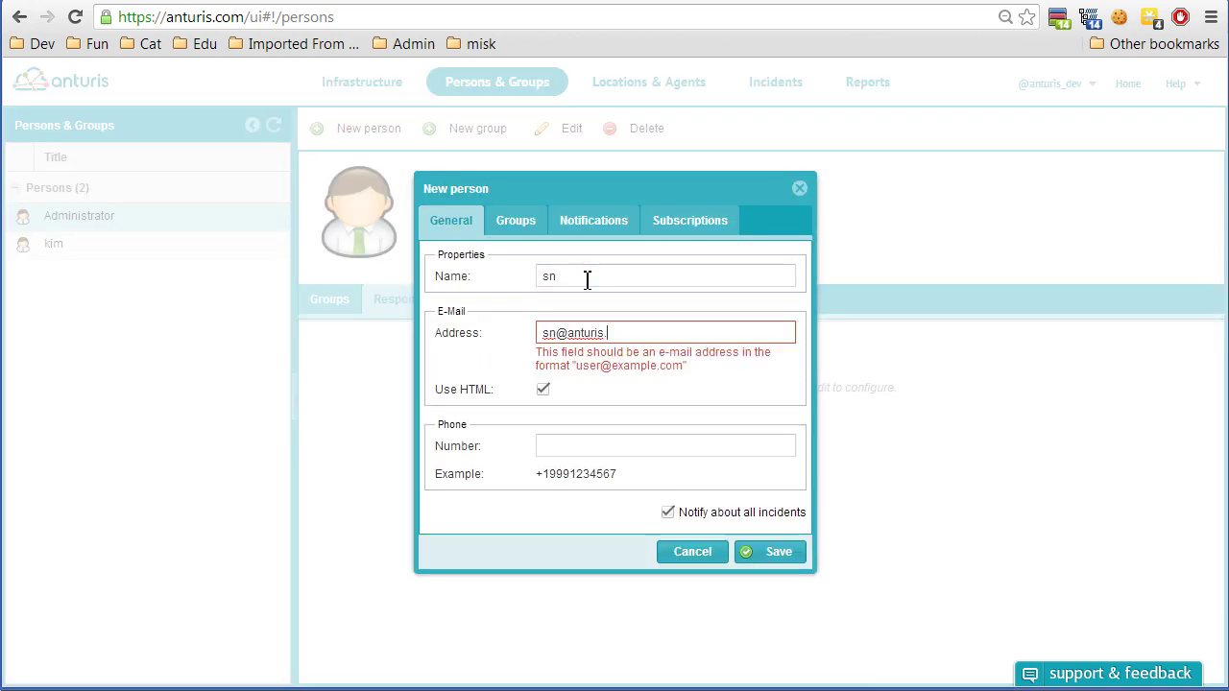
click(776, 554)
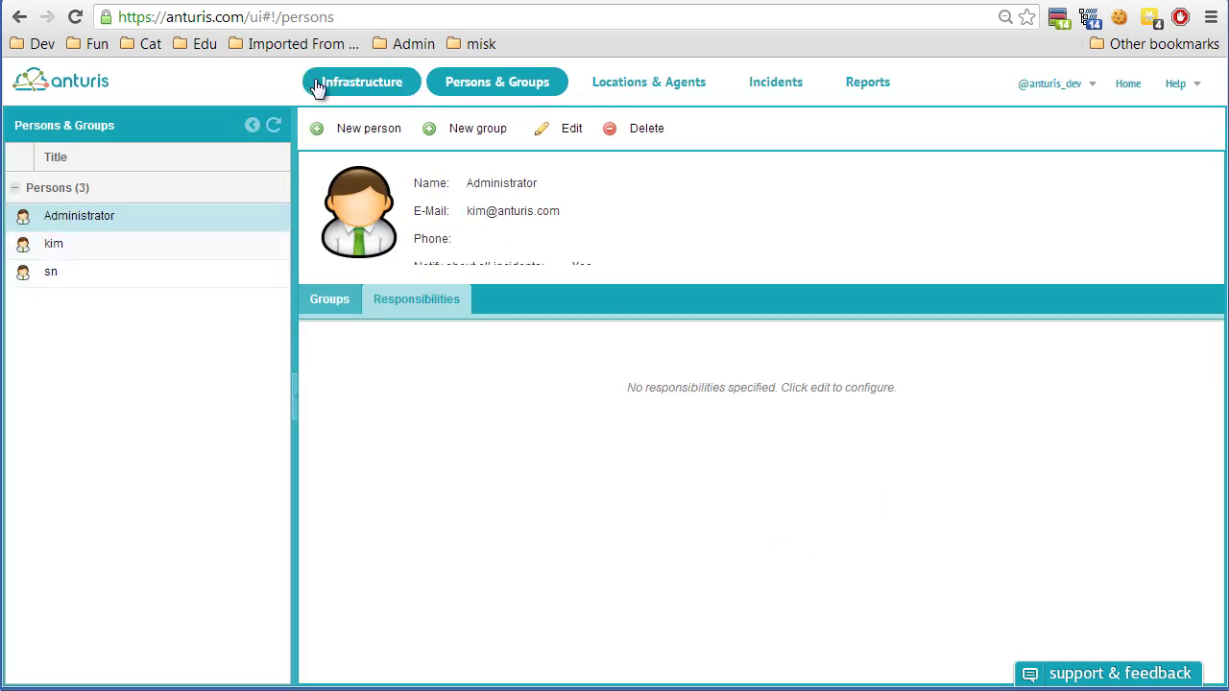
click(362, 82)
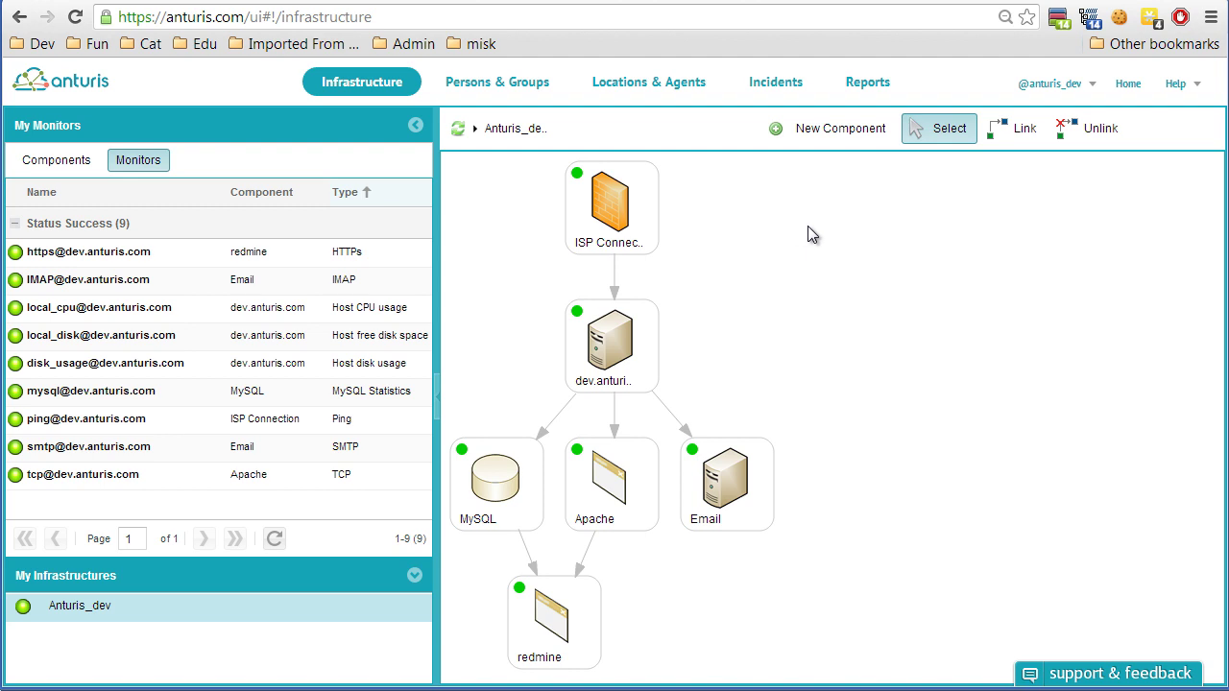
Browse the dev.anturis.com server's Apache and MySQL monitors, starting and then cancelling a new MySQL monitor.
click(622, 351)
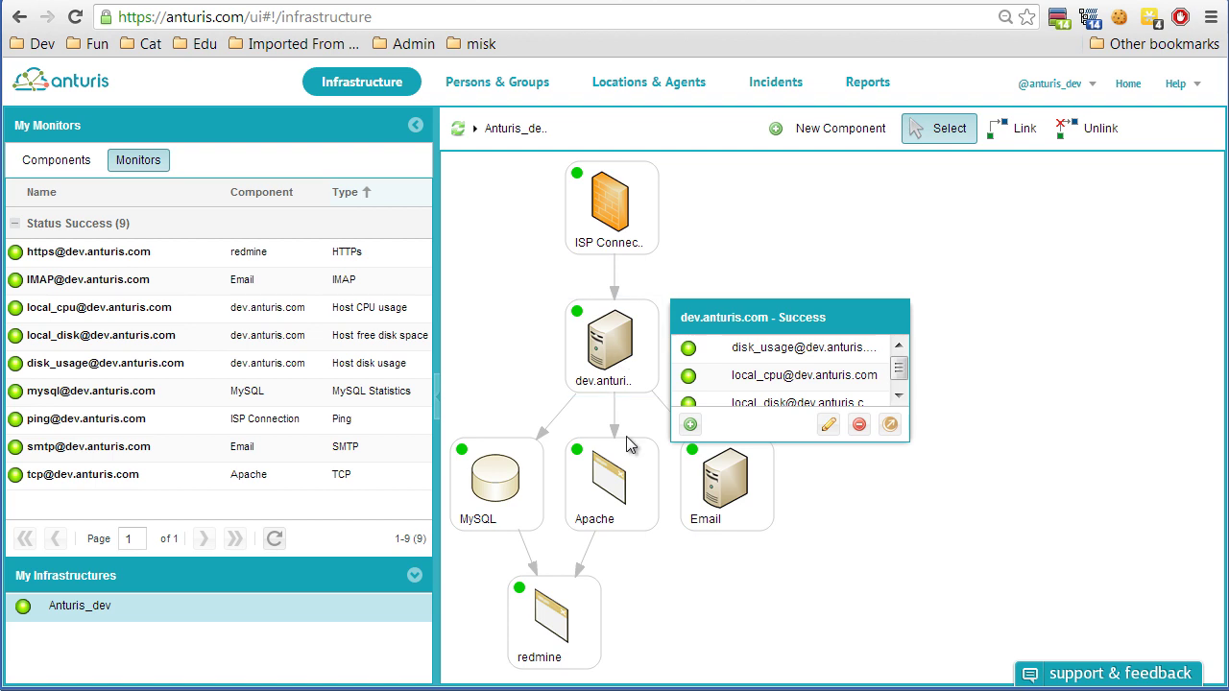
click(622, 477)
click(482, 492)
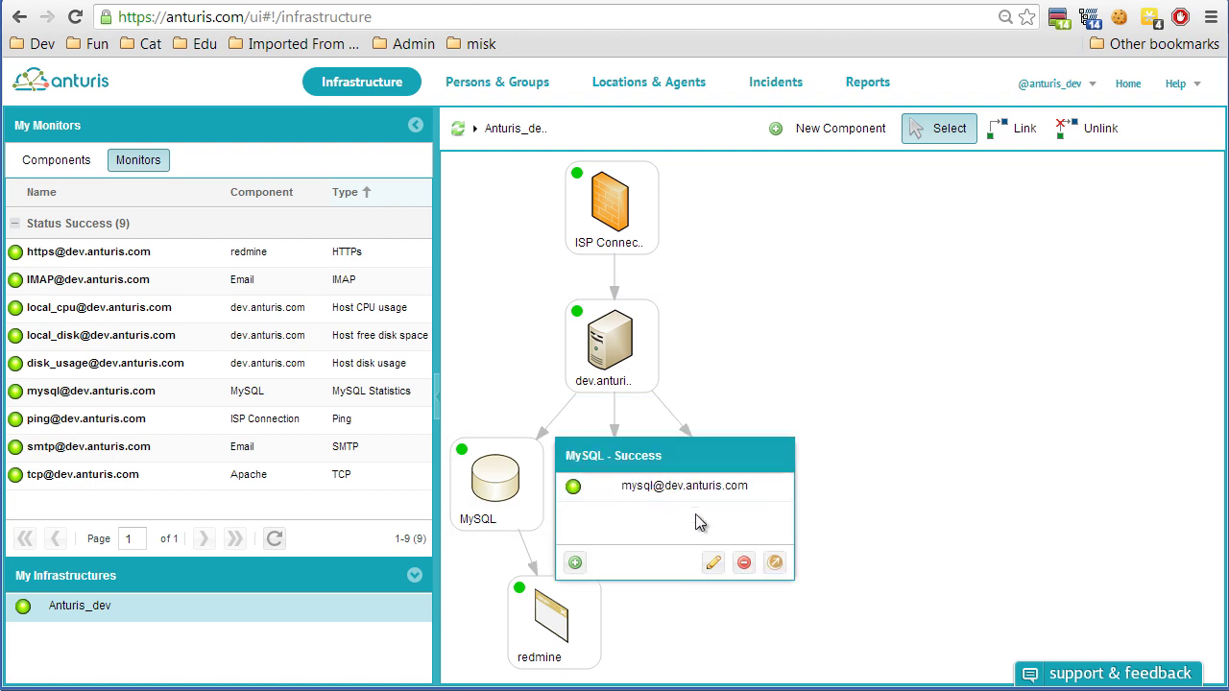
click(575, 562)
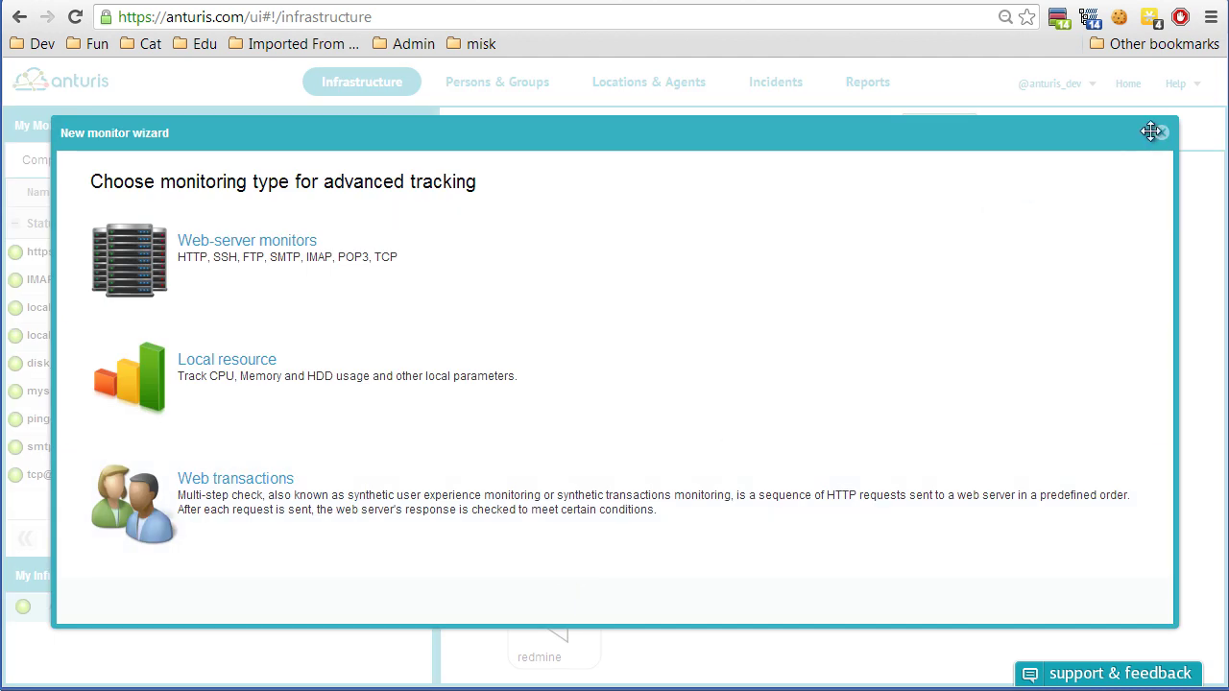
click(1160, 132)
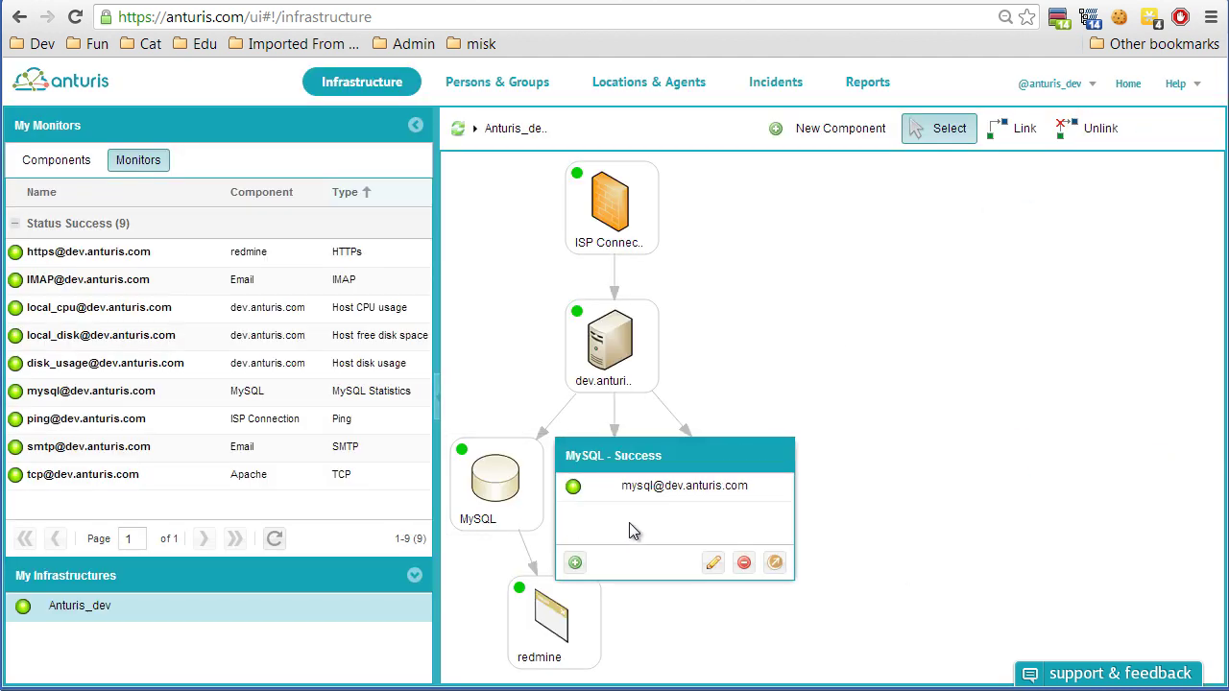
Make the third person responsible for the MySQL component, save, and return to Persons & Groups.
click(509, 485)
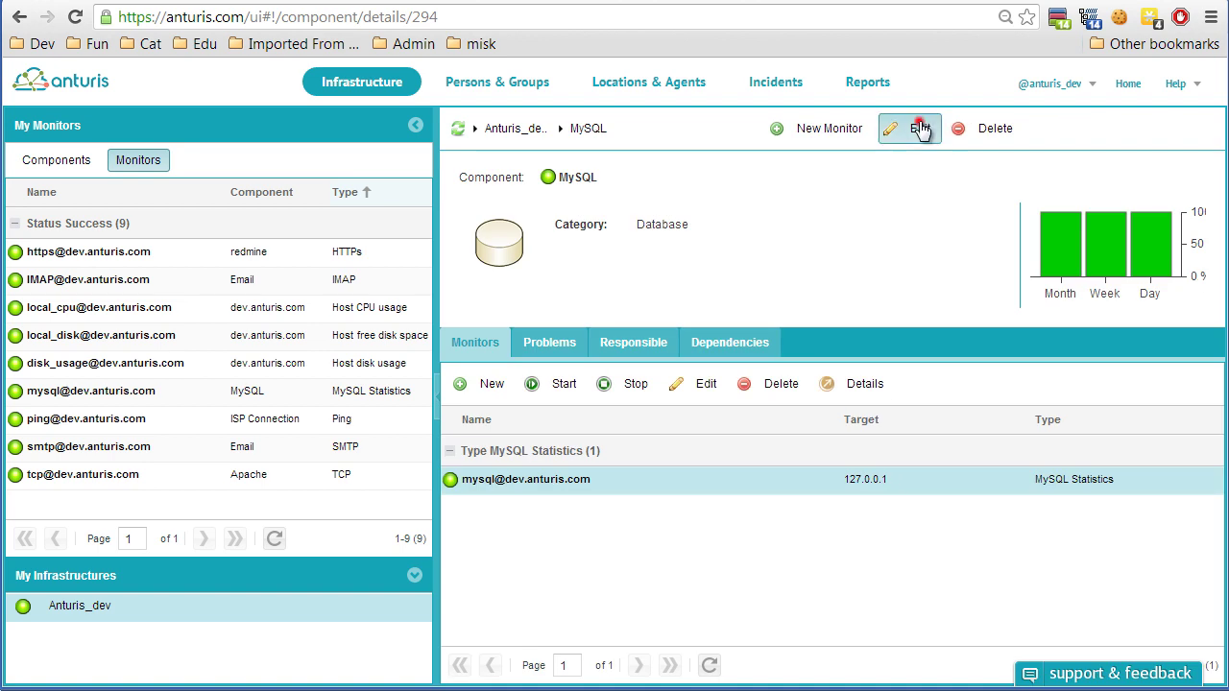
click(920, 129)
click(589, 231)
click(491, 353)
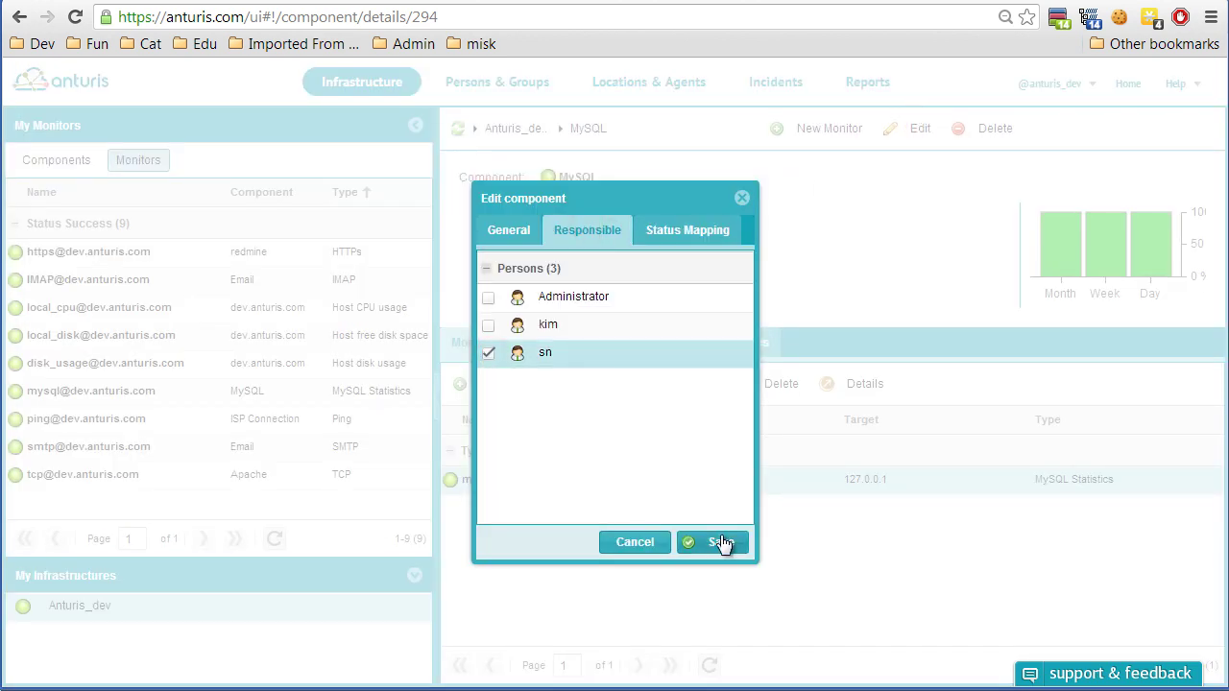
click(710, 542)
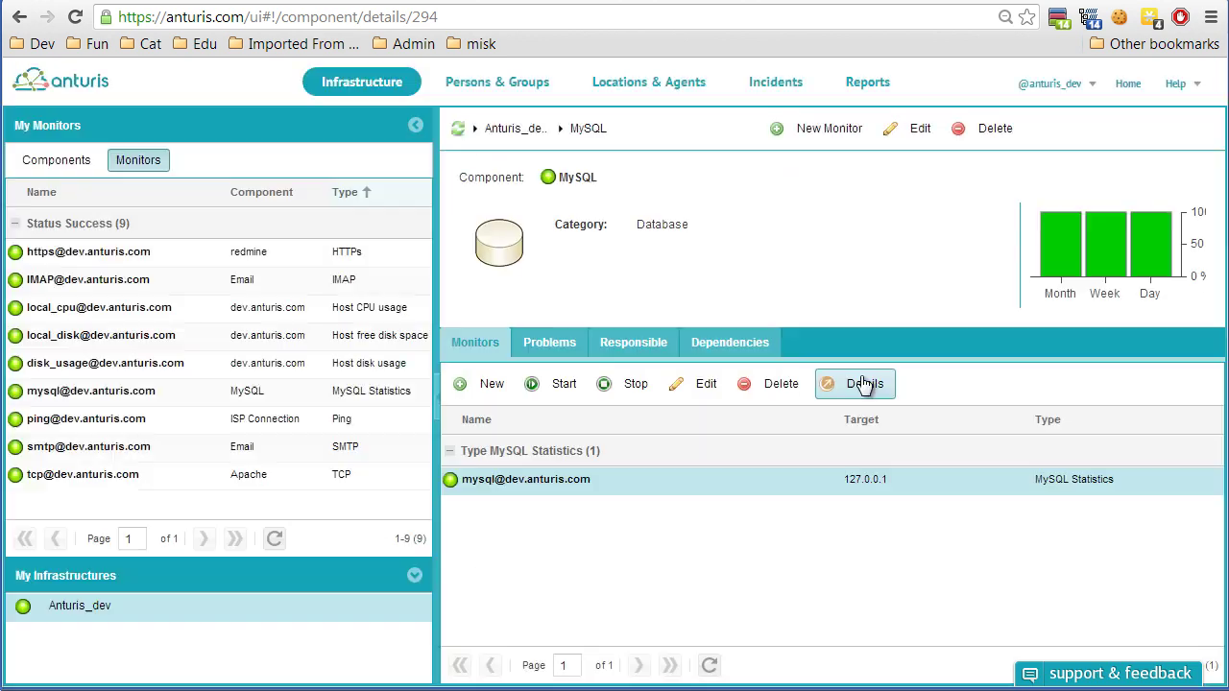
click(506, 85)
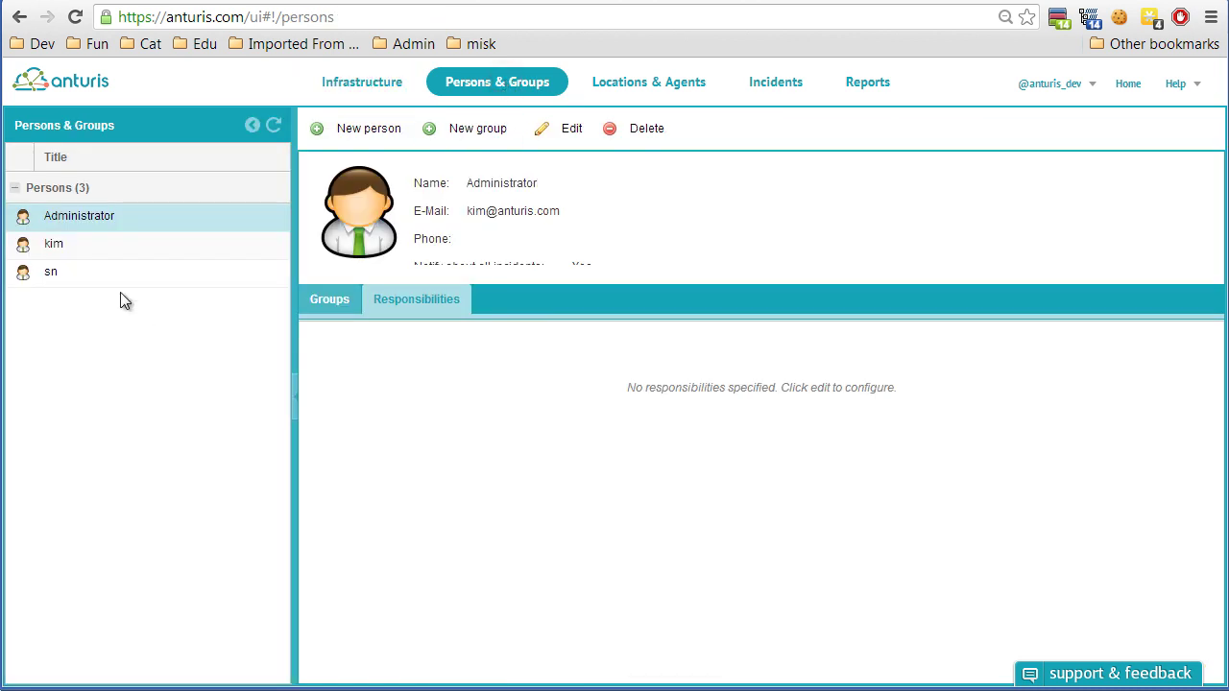
Open the new person's settings to check their MySQL responsibility and Critical, Major, Minor, Info e-mail alerts.
click(121, 281)
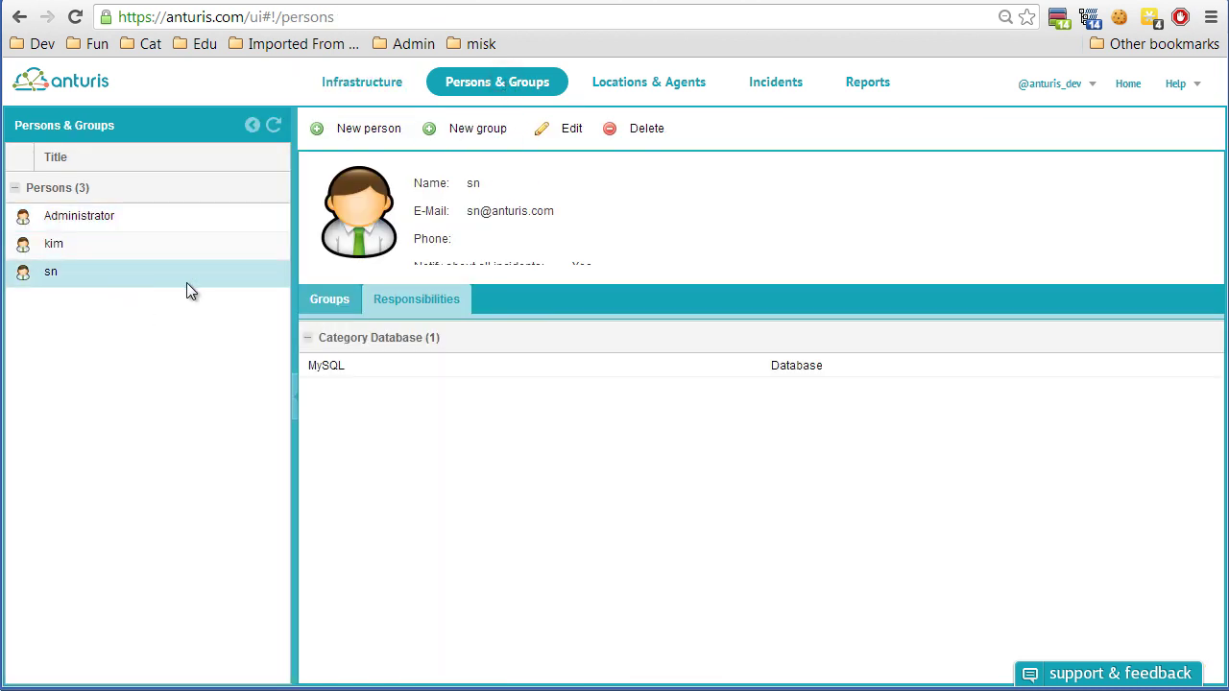
click(562, 132)
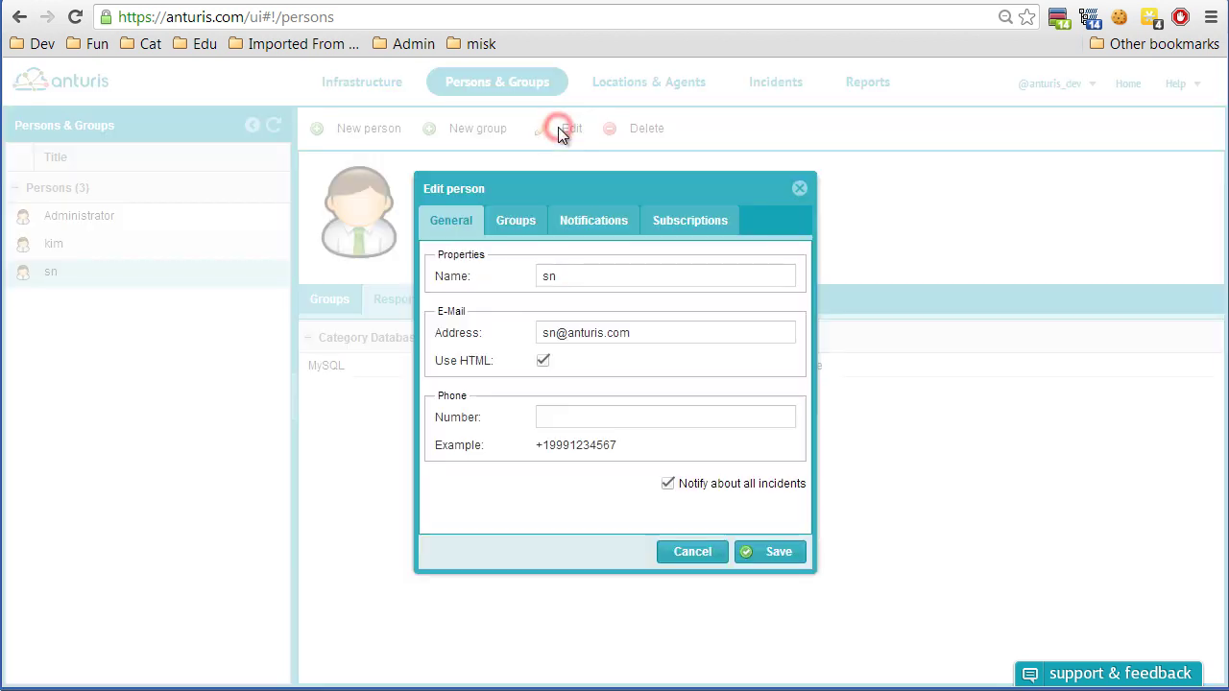
click(595, 224)
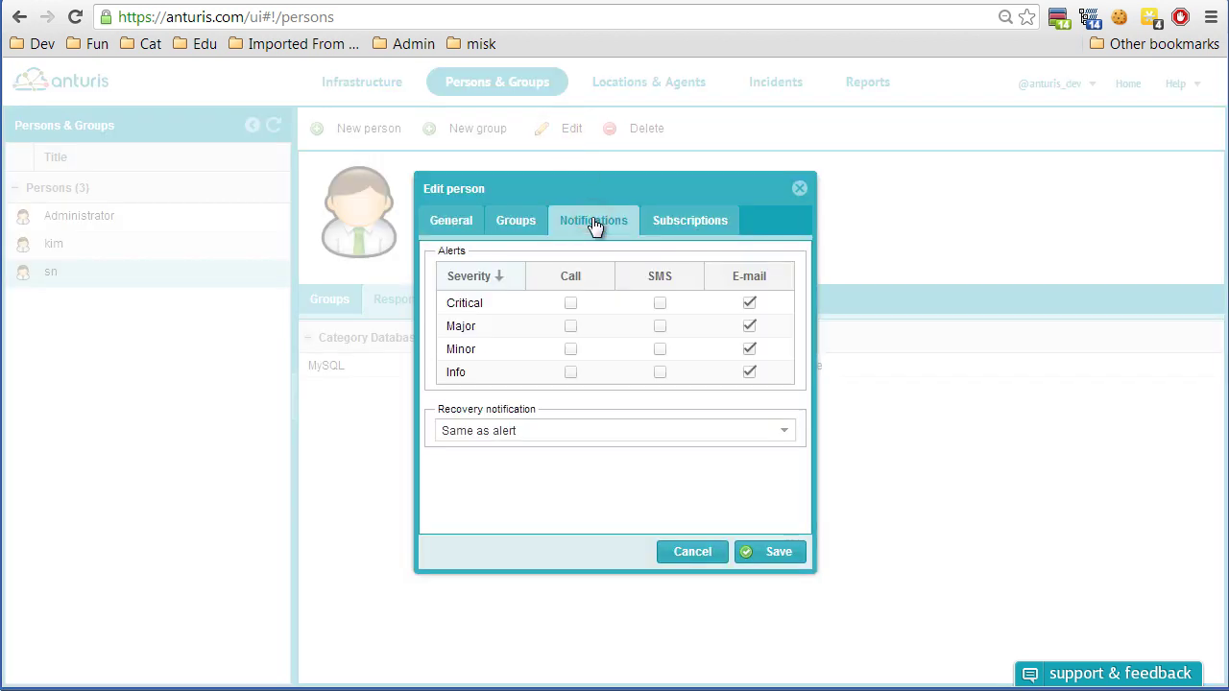